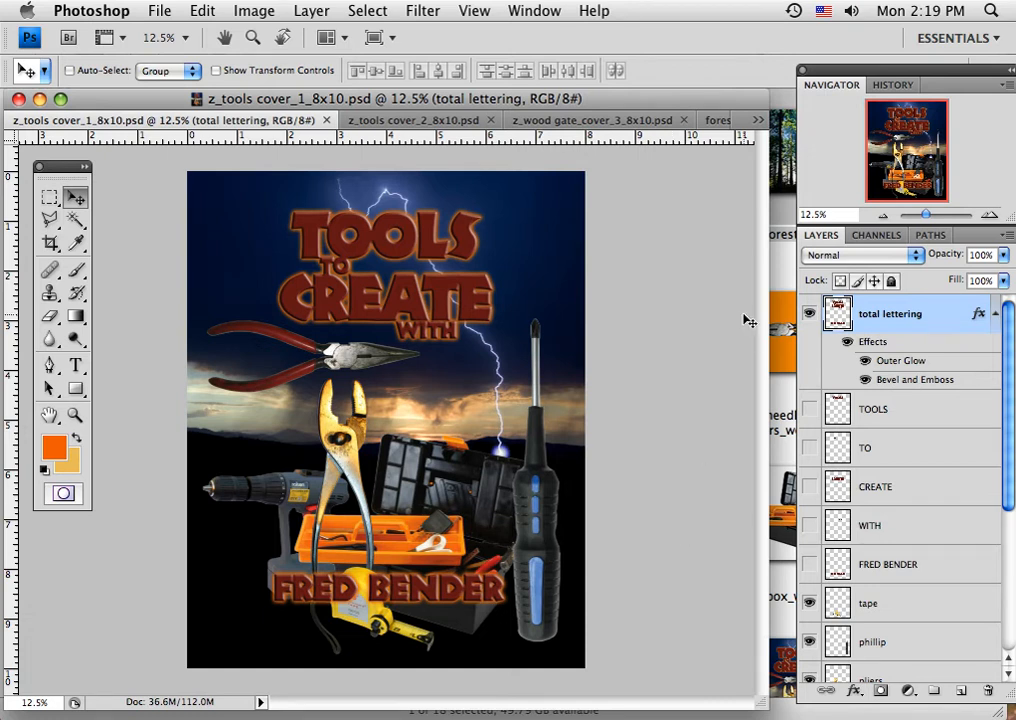
Switch to Finder, look through the source images in the 8_cut_montague_tools folder, and return to Photoshop.
click(783, 268)
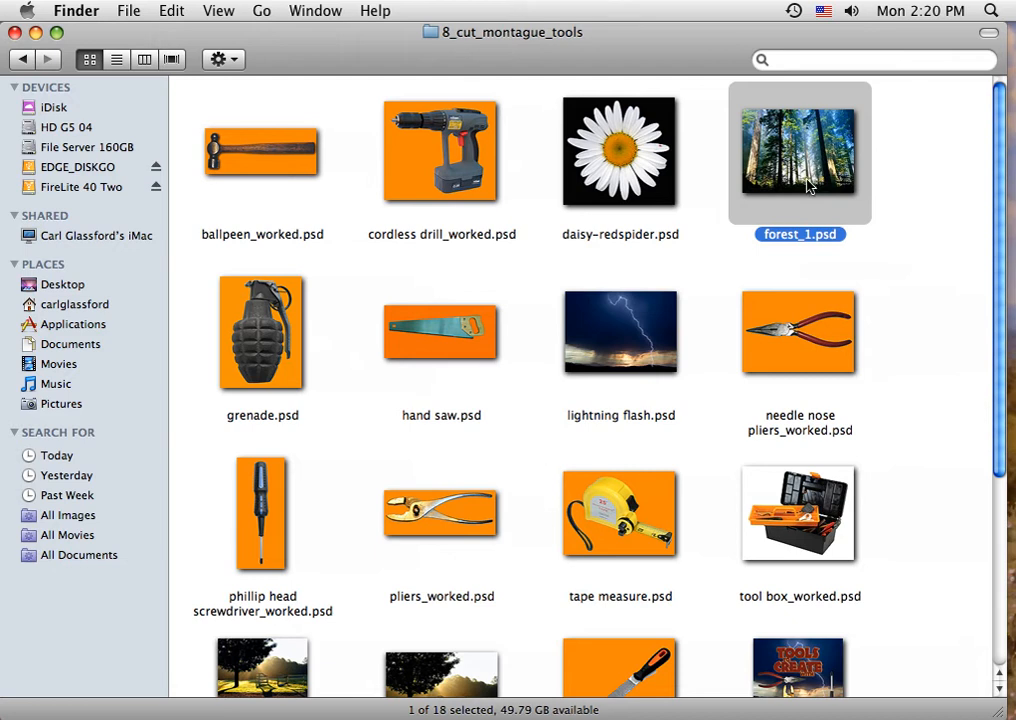
scroll(896, 390, down, 5)
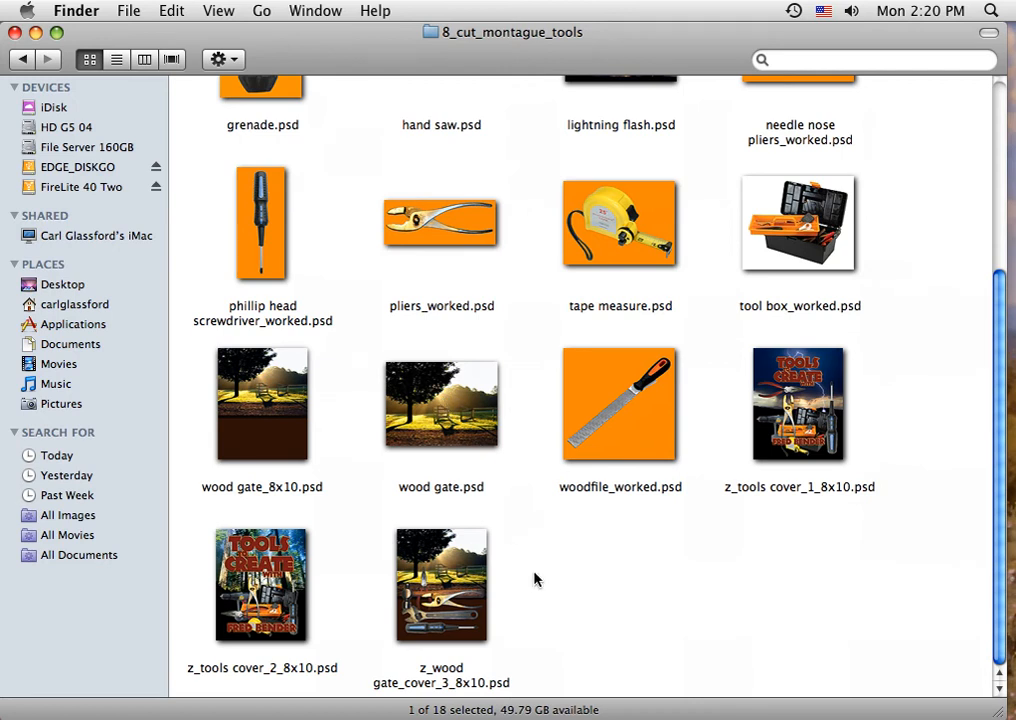
scroll(748, 533, up, 5)
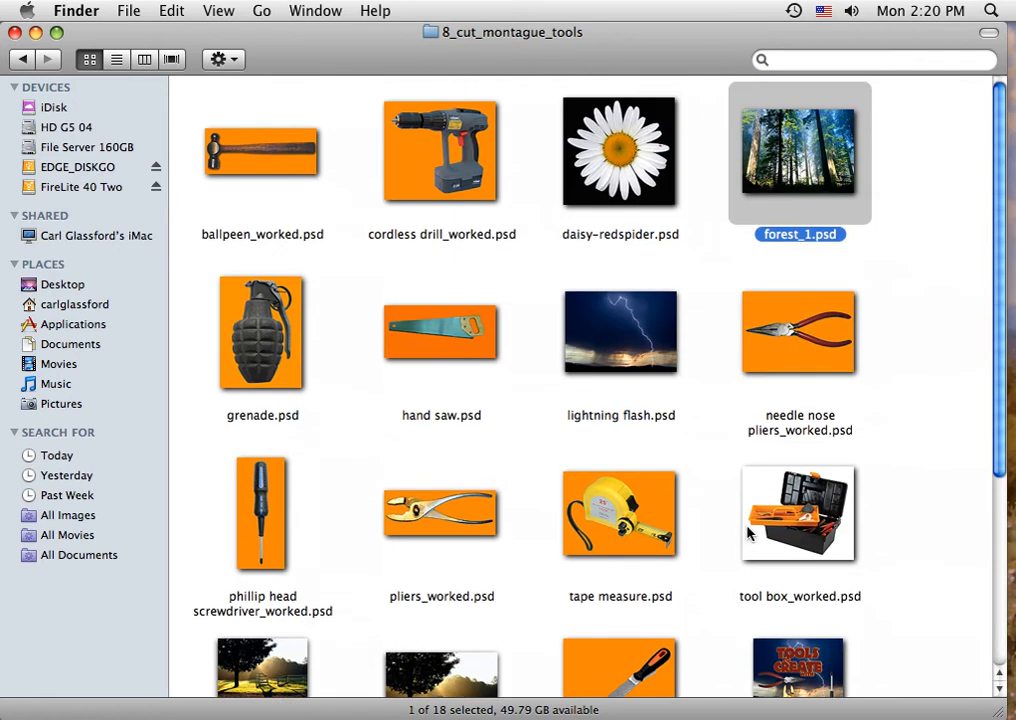
scroll(748, 533, down, 1)
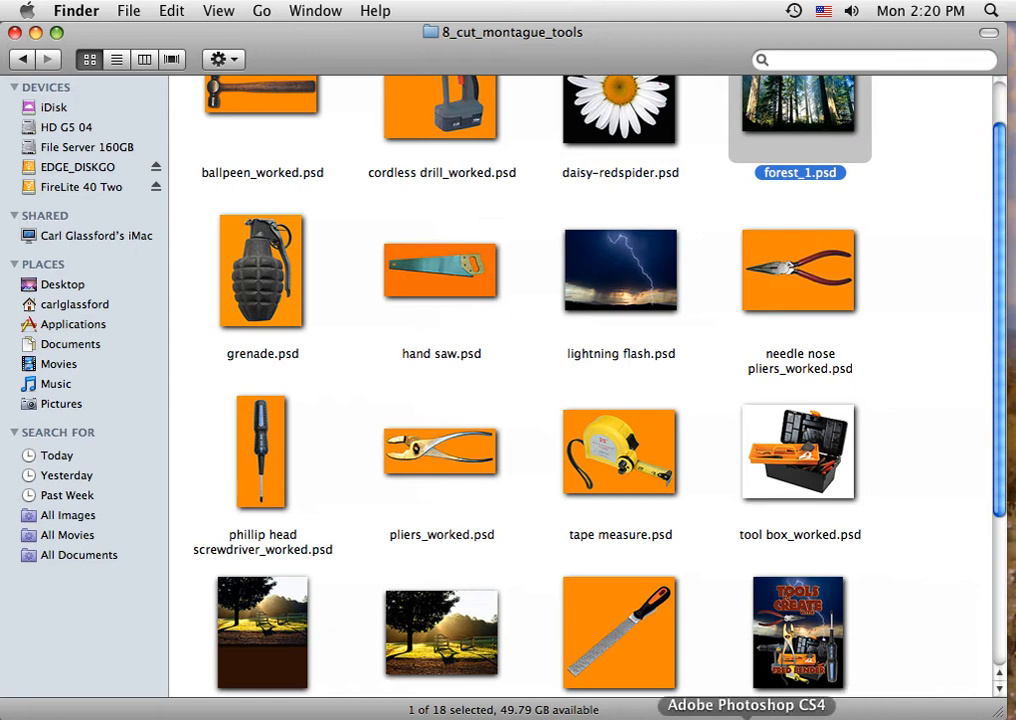
click(746, 715)
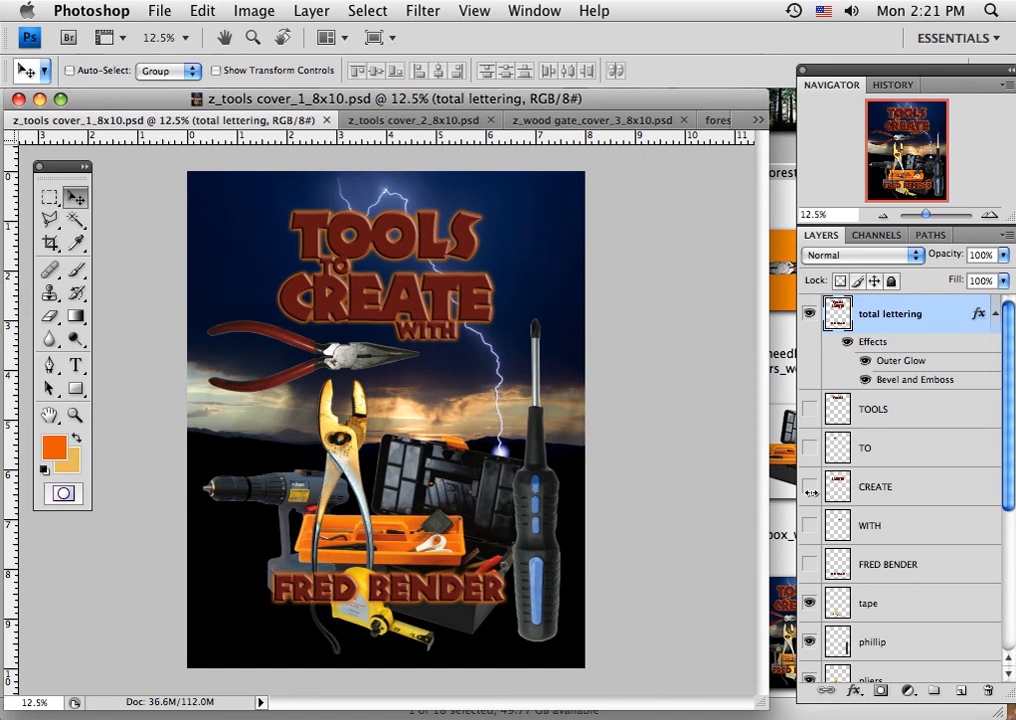
Hide the total lettering layer and briefly preview the separate TOOLS lettering layer before hiding it again.
click(810, 317)
click(808, 409)
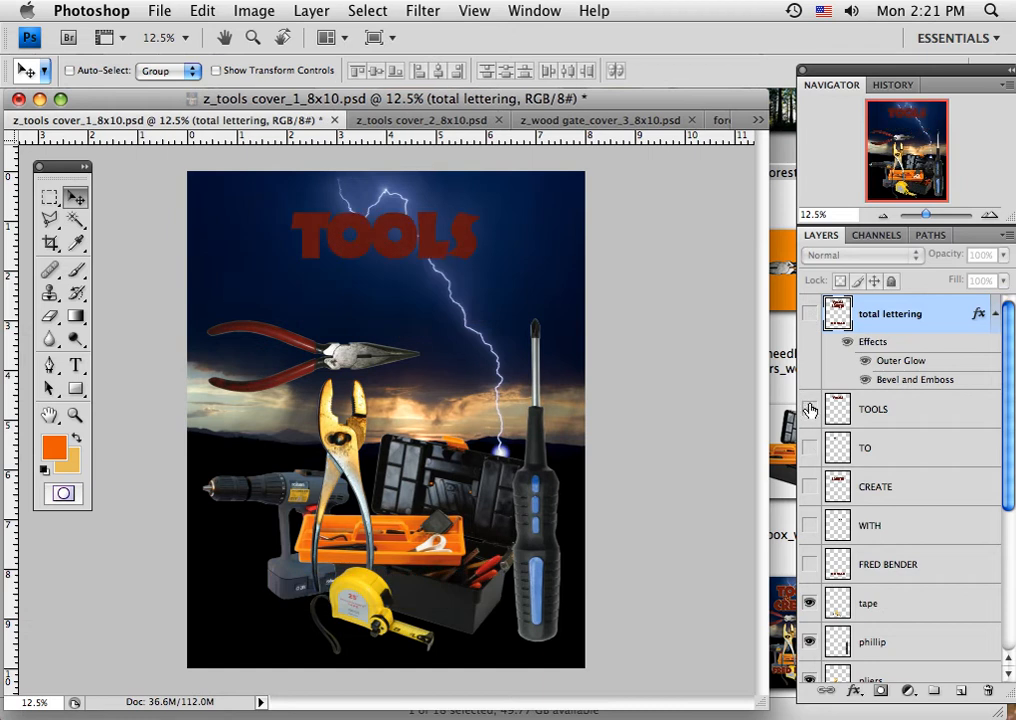
click(808, 409)
Hide the tape, phillip, pliers, needle, box, end flash and elecdriver layers.
drag(1006, 445, 1008, 555)
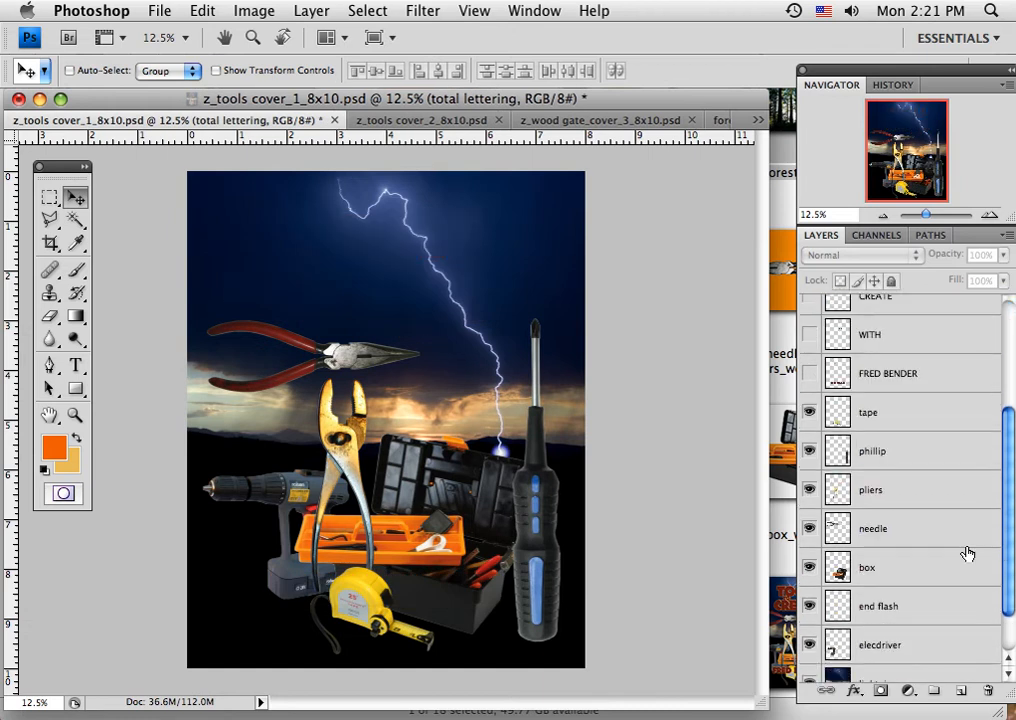
click(809, 413)
click(809, 452)
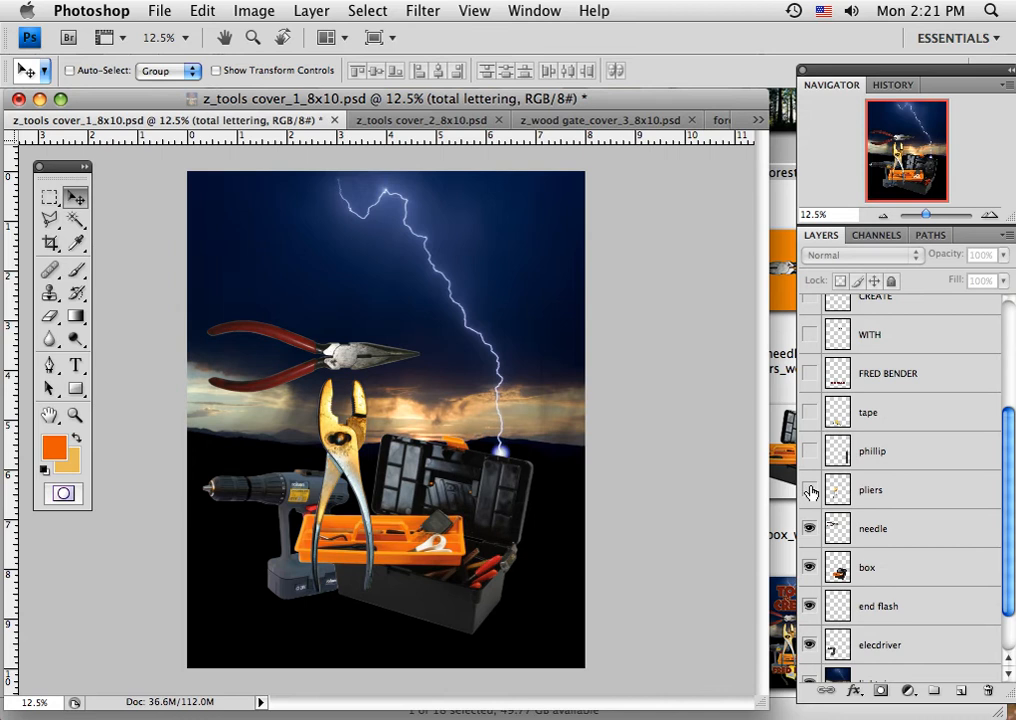
click(809, 490)
click(809, 528)
click(809, 567)
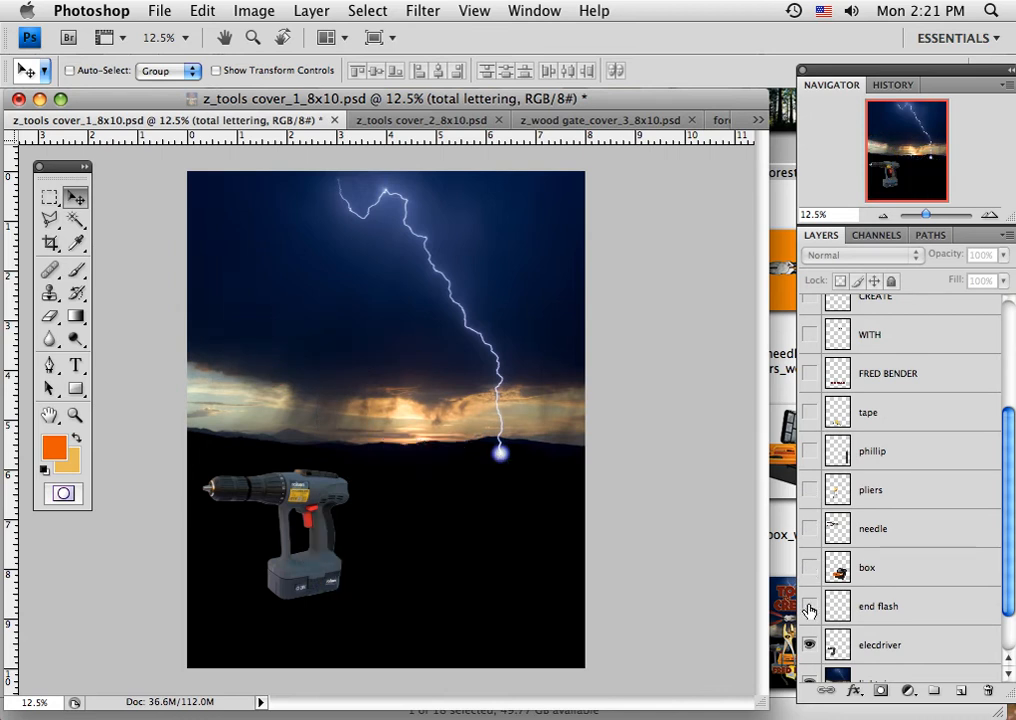
click(809, 606)
click(809, 645)
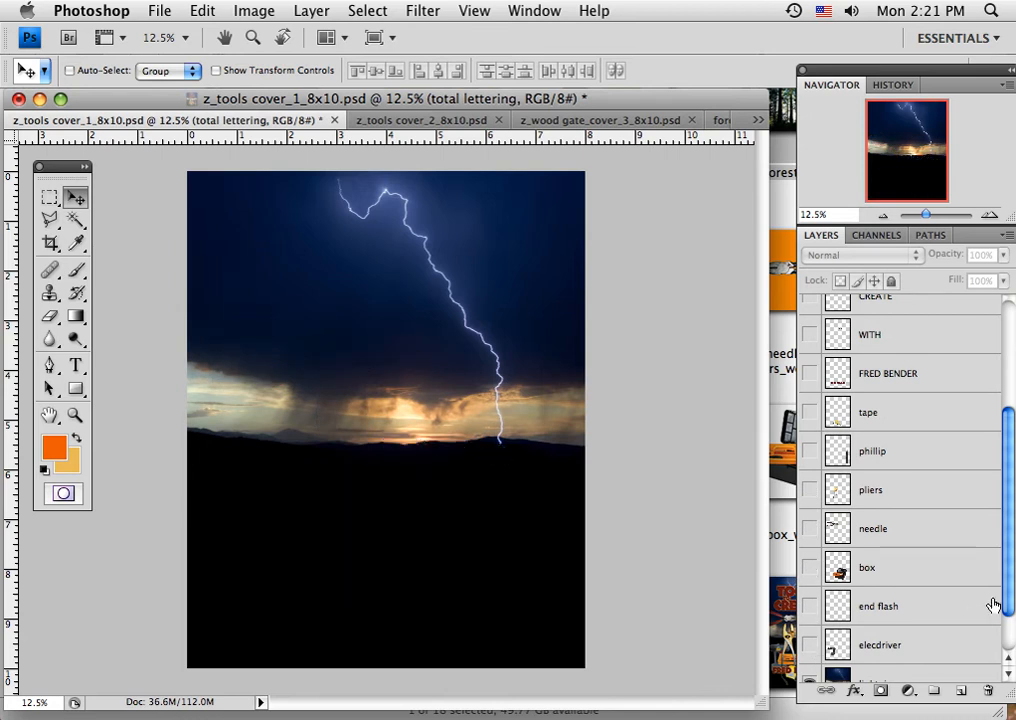
Hide the lightning layer and the black Layer 1 to empty the canvas.
scroll(1005, 608, down, 3)
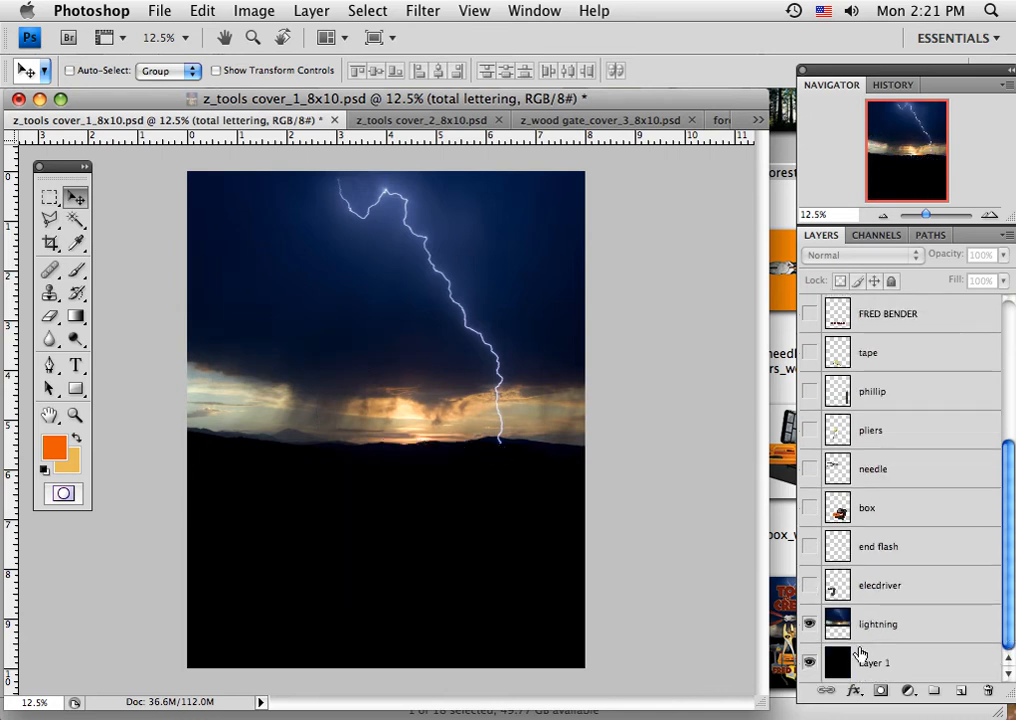
click(809, 624)
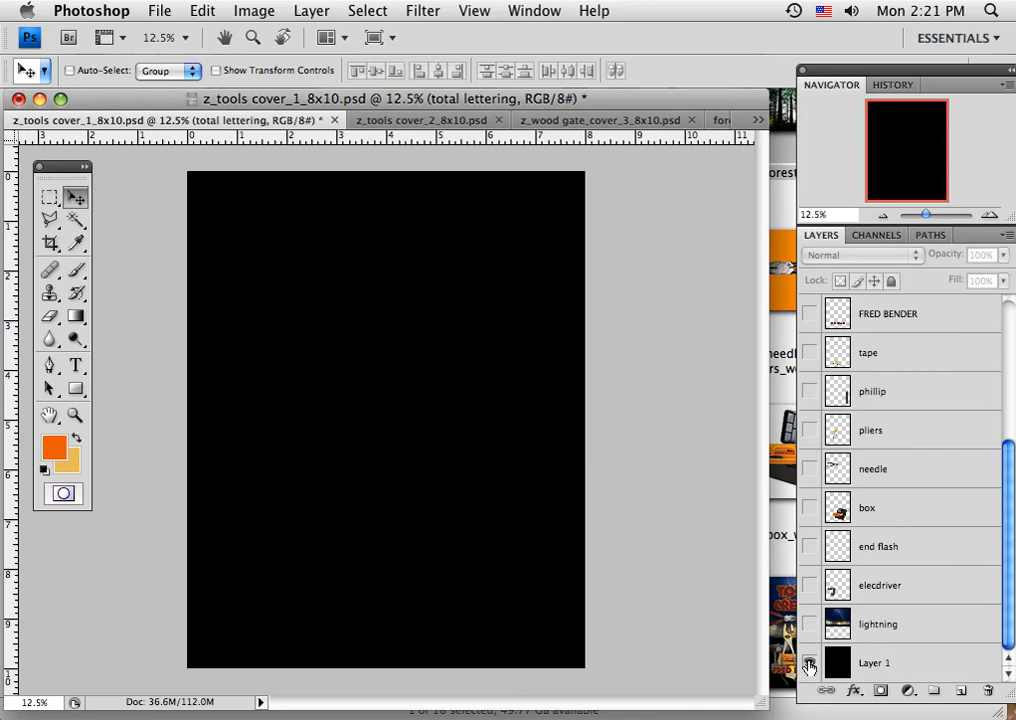
click(809, 662)
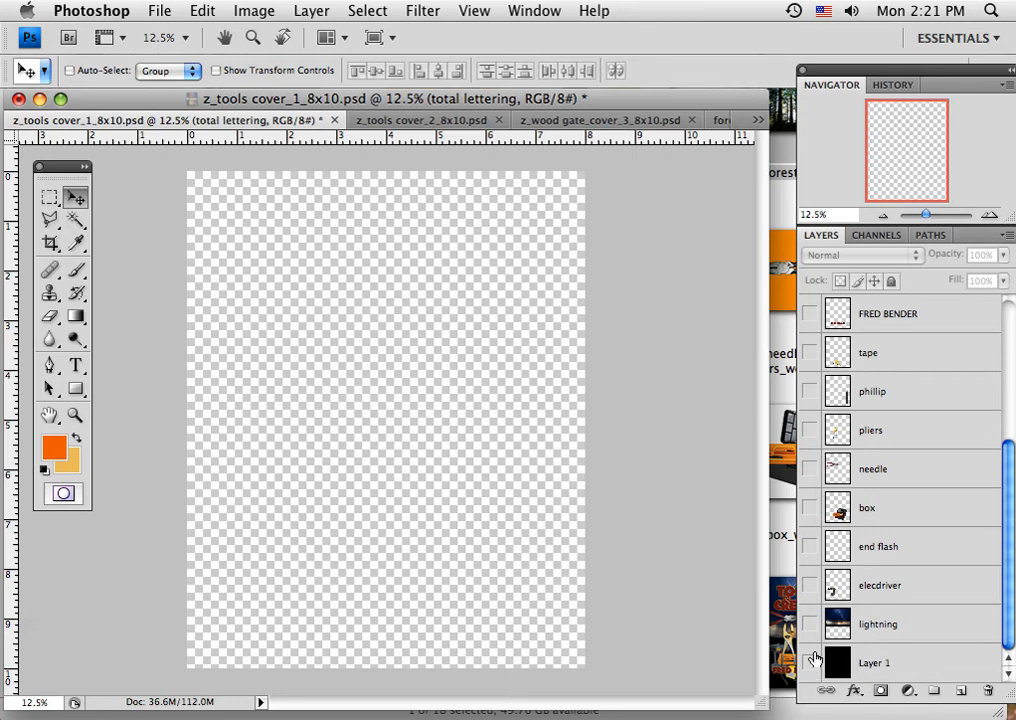
Select the lightning layer, show it together with the black Layer 1, and toggle Layer 1 off and on to compare.
click(889, 626)
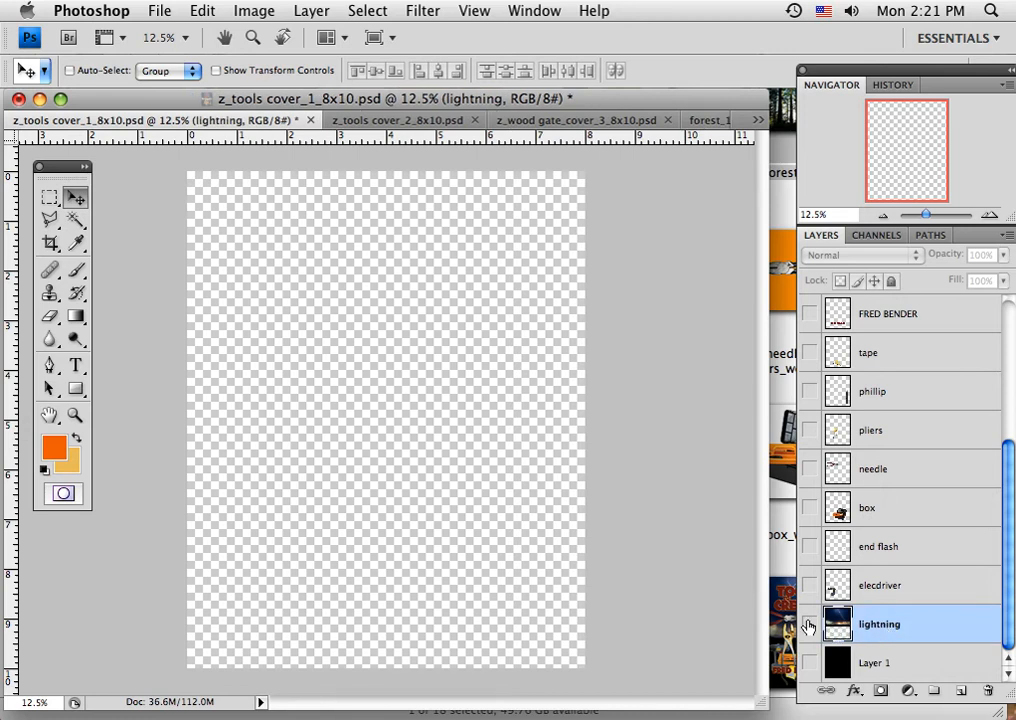
click(810, 624)
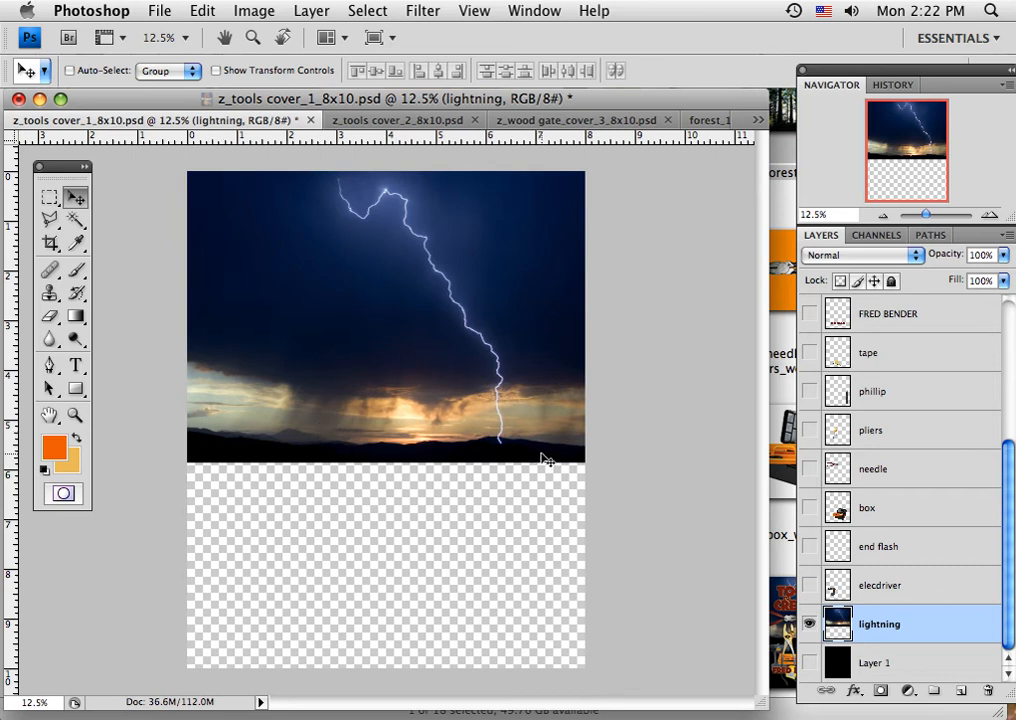
click(810, 664)
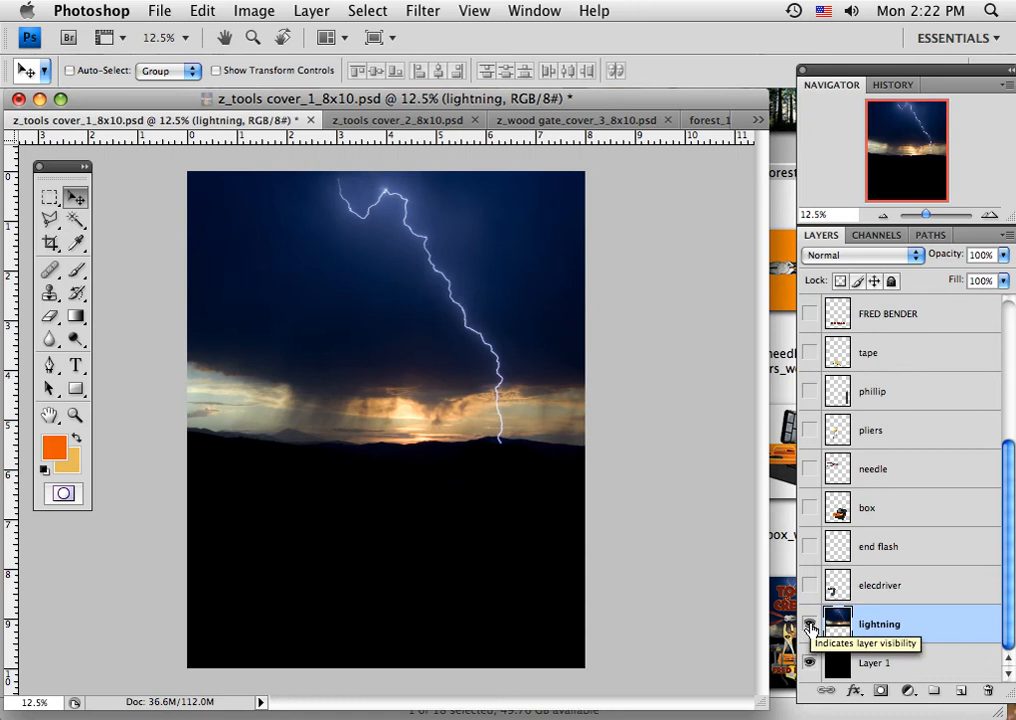
click(810, 664)
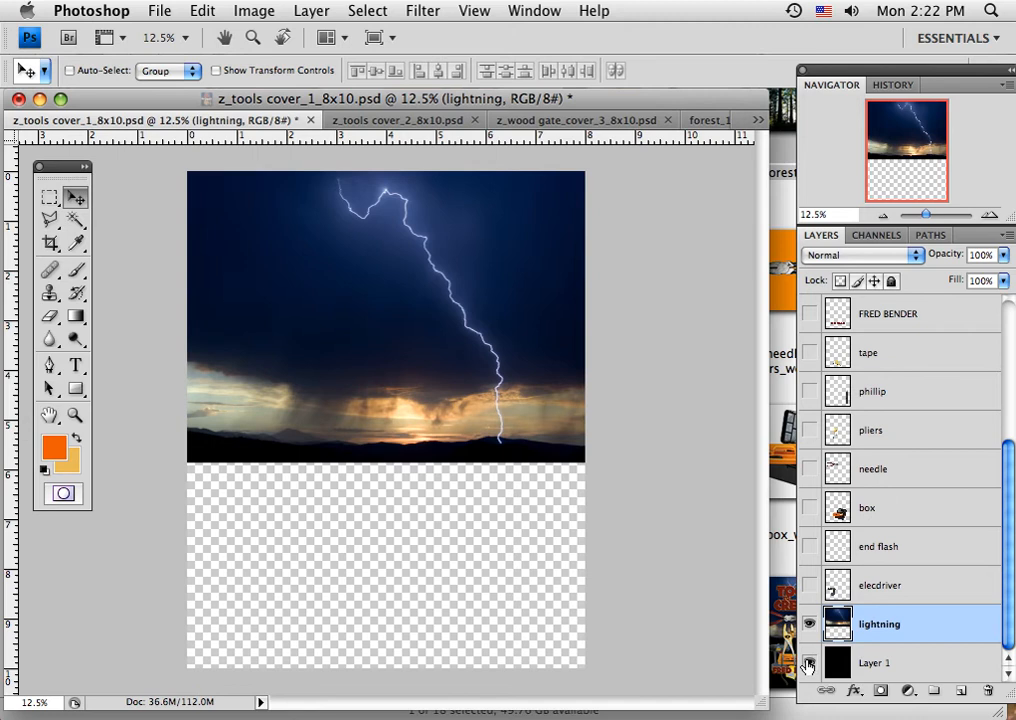
click(809, 664)
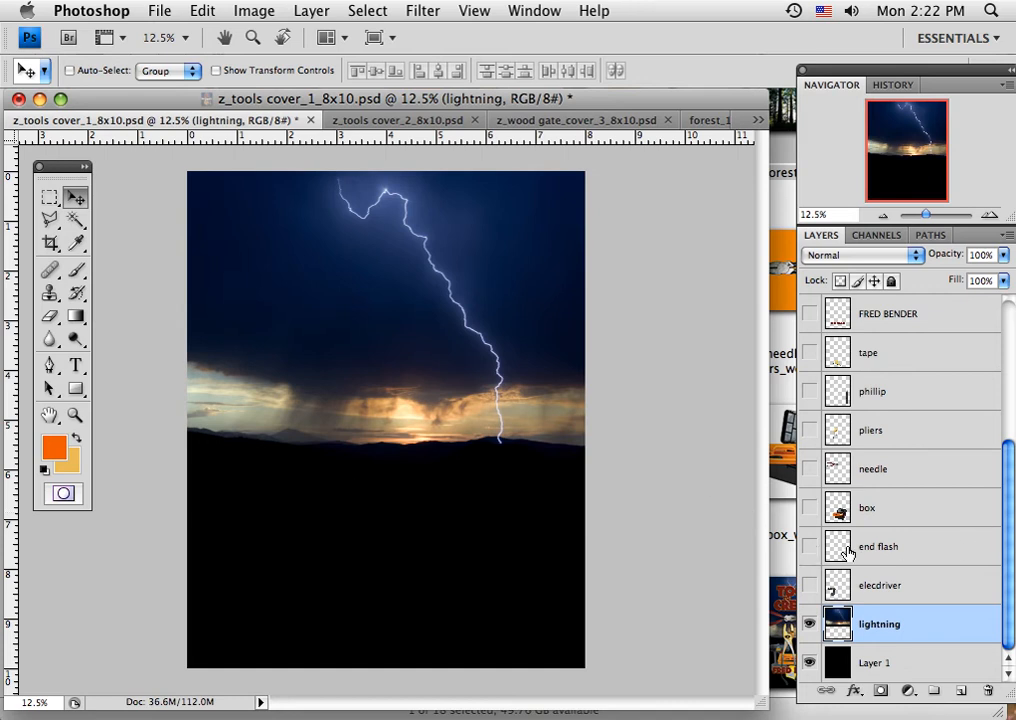
Show the end flash layer, isolate it by hiding Layer 1 and lightning, and restore both background layers.
click(809, 547)
click(808, 663)
click(808, 624)
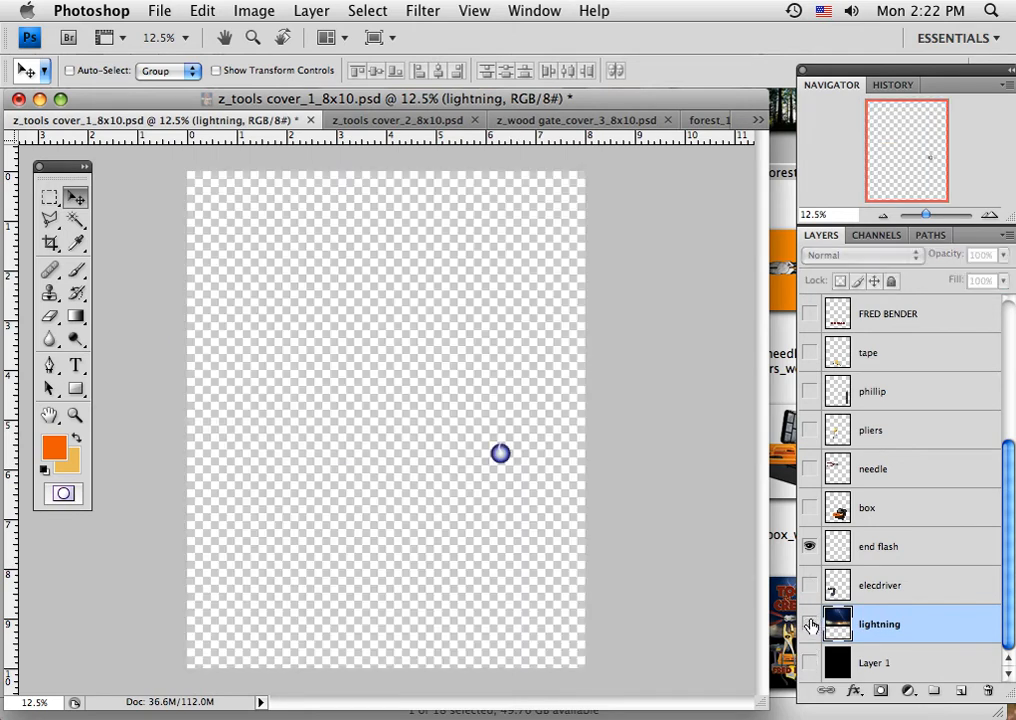
click(808, 663)
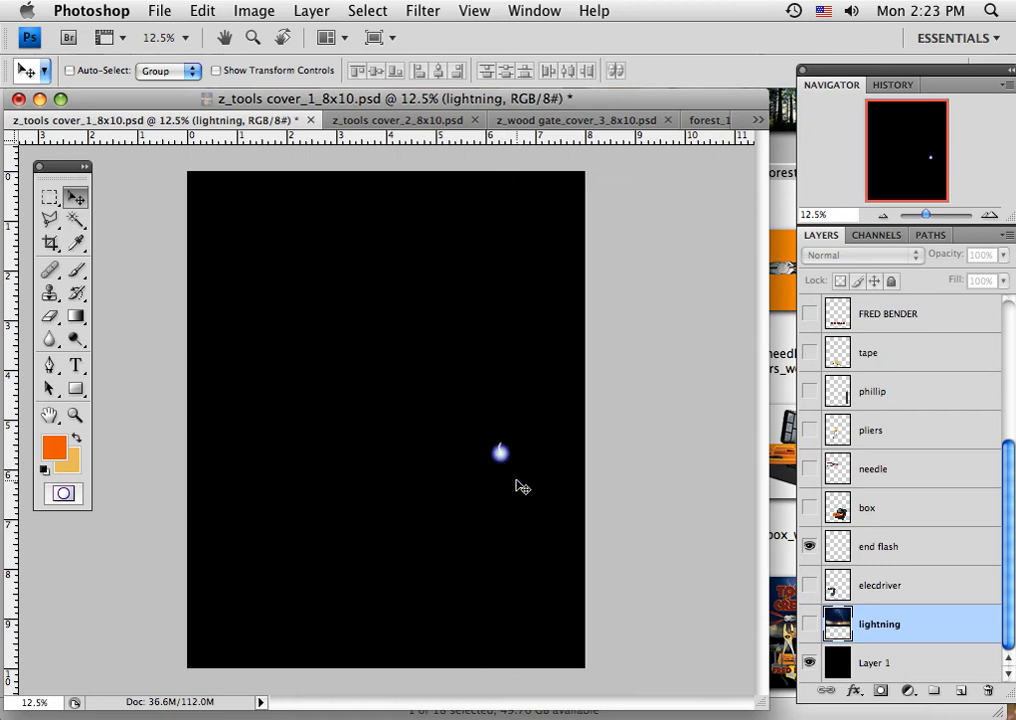
click(808, 624)
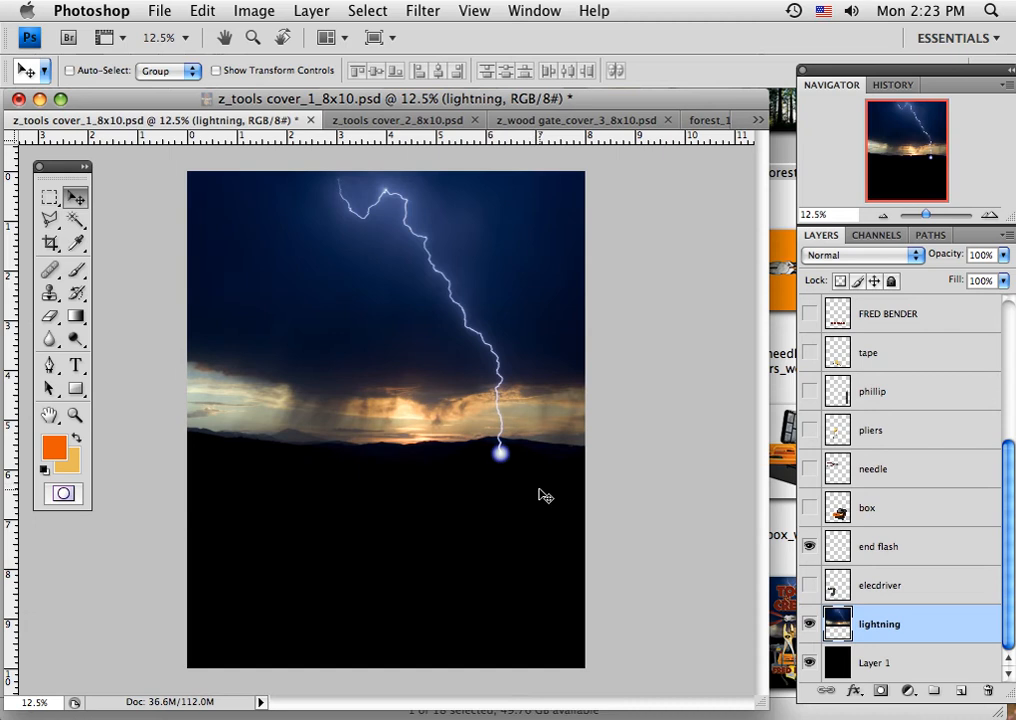
Select the box layer and show the box, elecdriver, needle, pliers, phillip and tape layers.
click(875, 517)
click(809, 508)
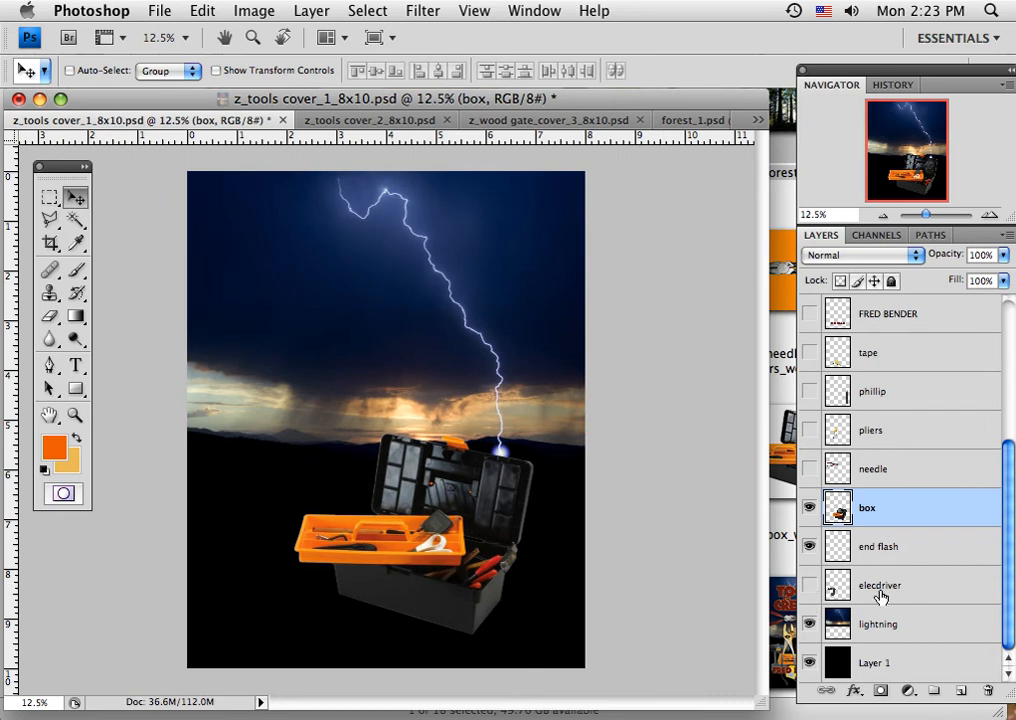
click(808, 586)
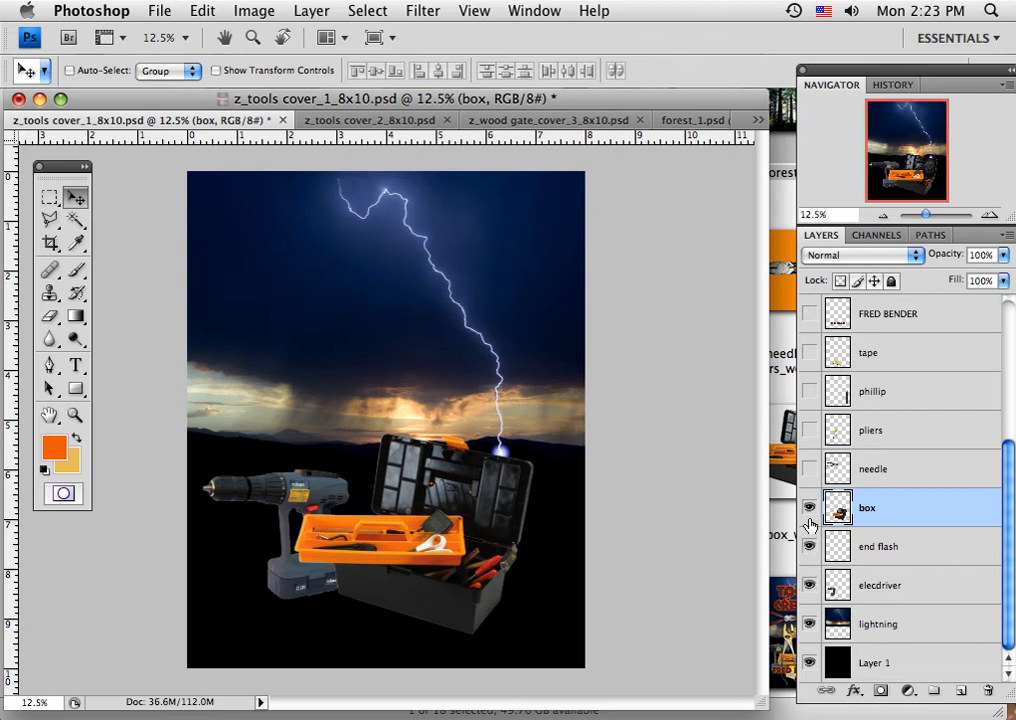
click(808, 469)
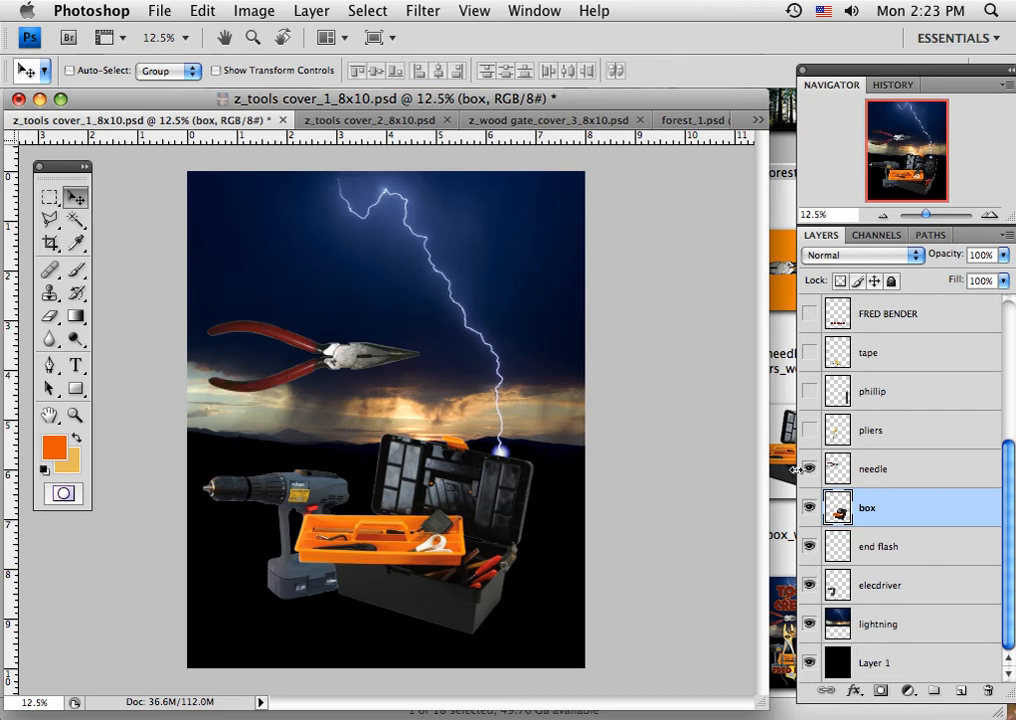
click(810, 431)
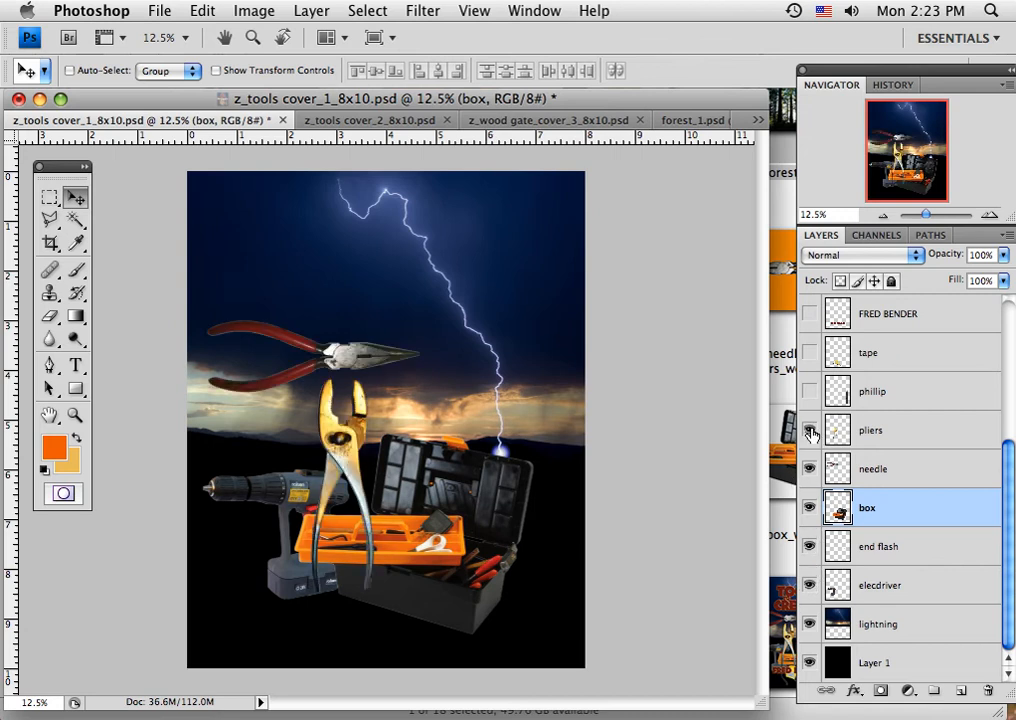
click(810, 392)
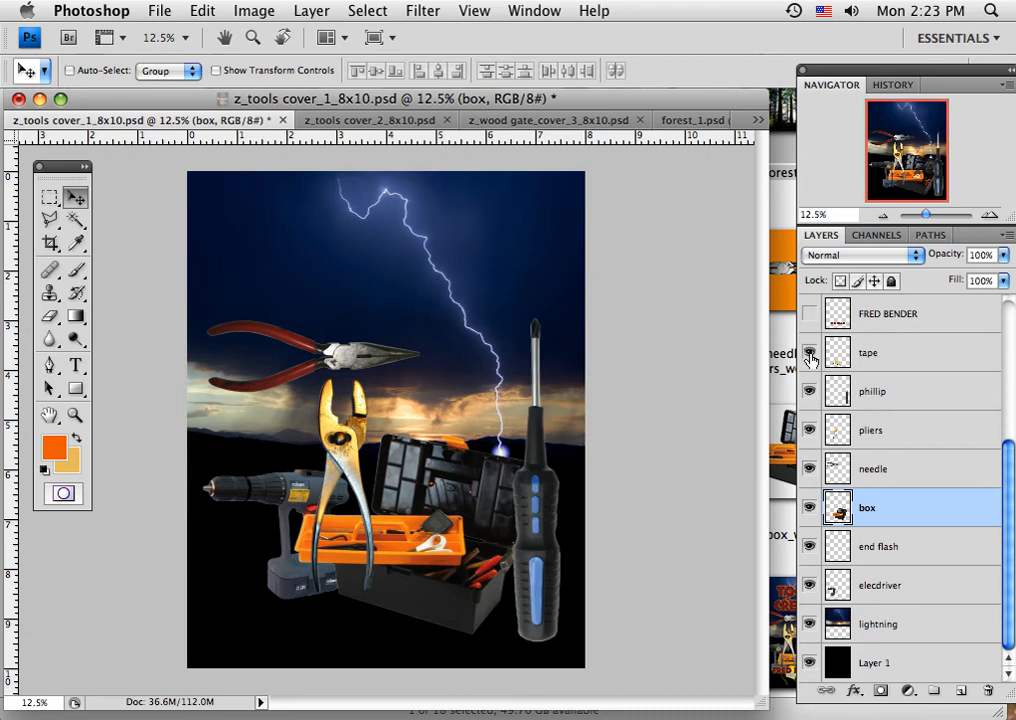
click(809, 353)
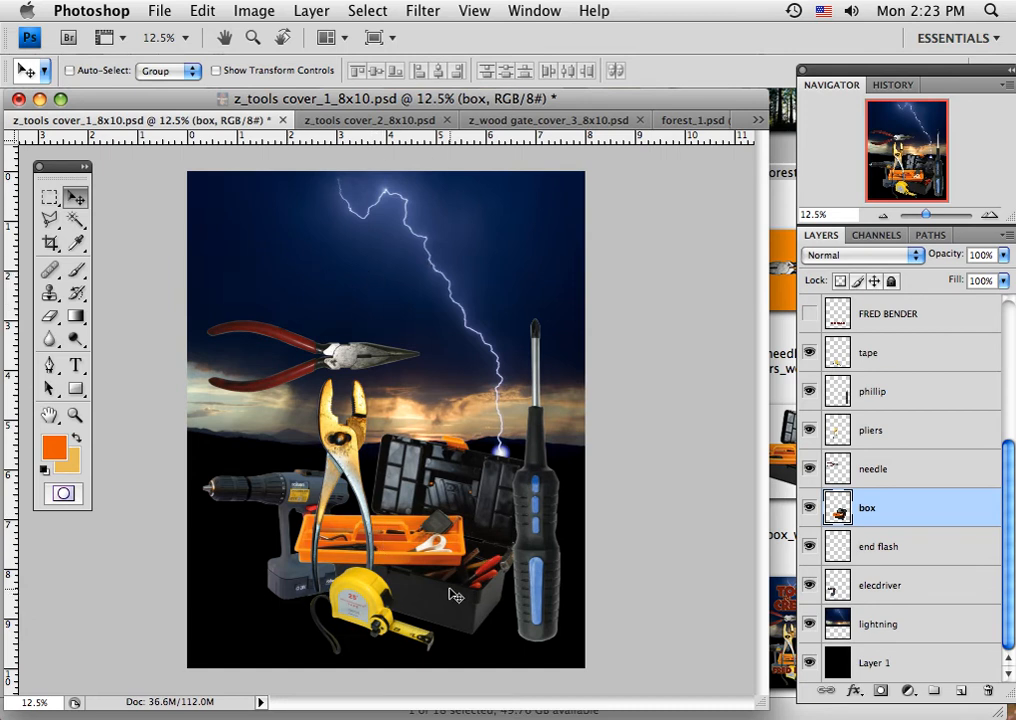
Show the author-name, TOOLS, TO, CREATE and WITH lettering layers, and select the TOOLS layer.
click(1012, 610)
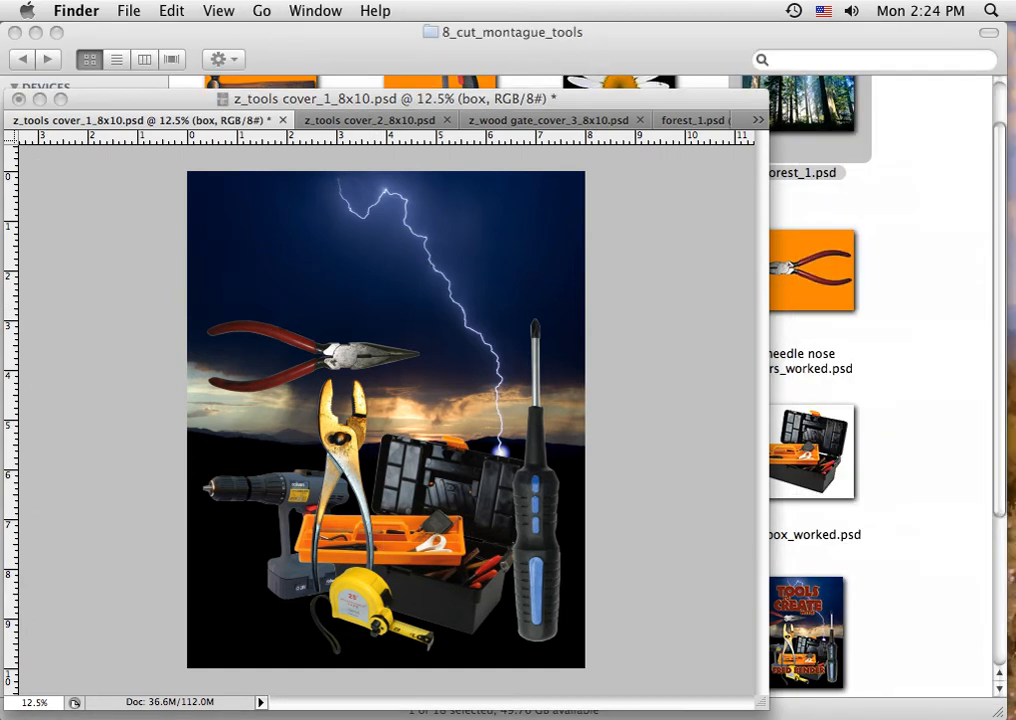
click(709, 524)
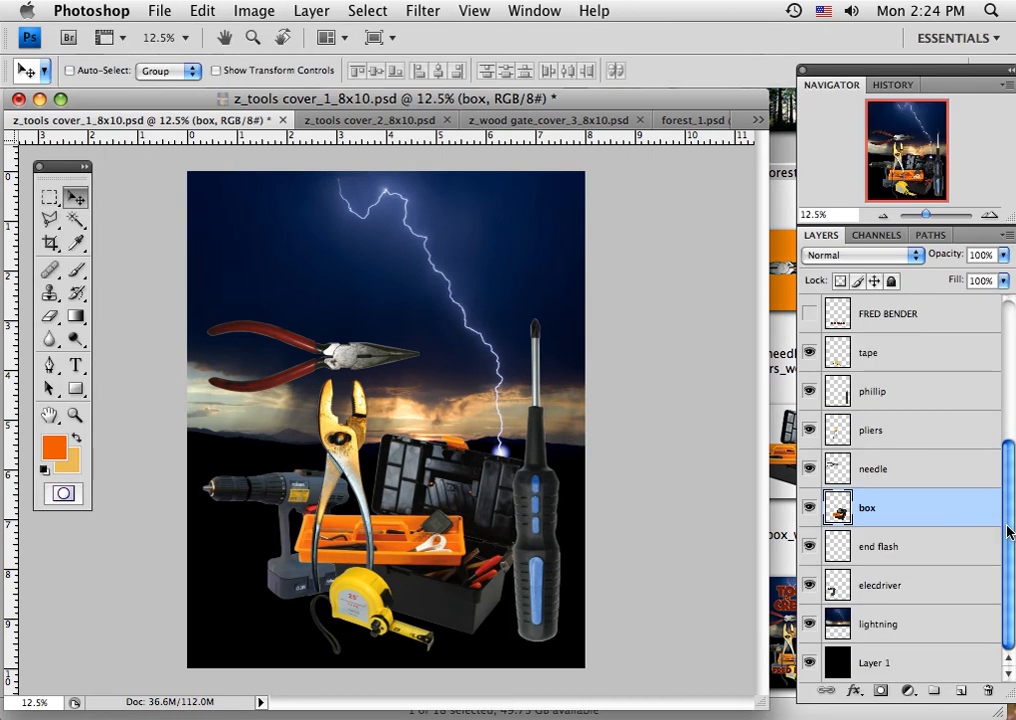
scroll(1009, 528, up, 4)
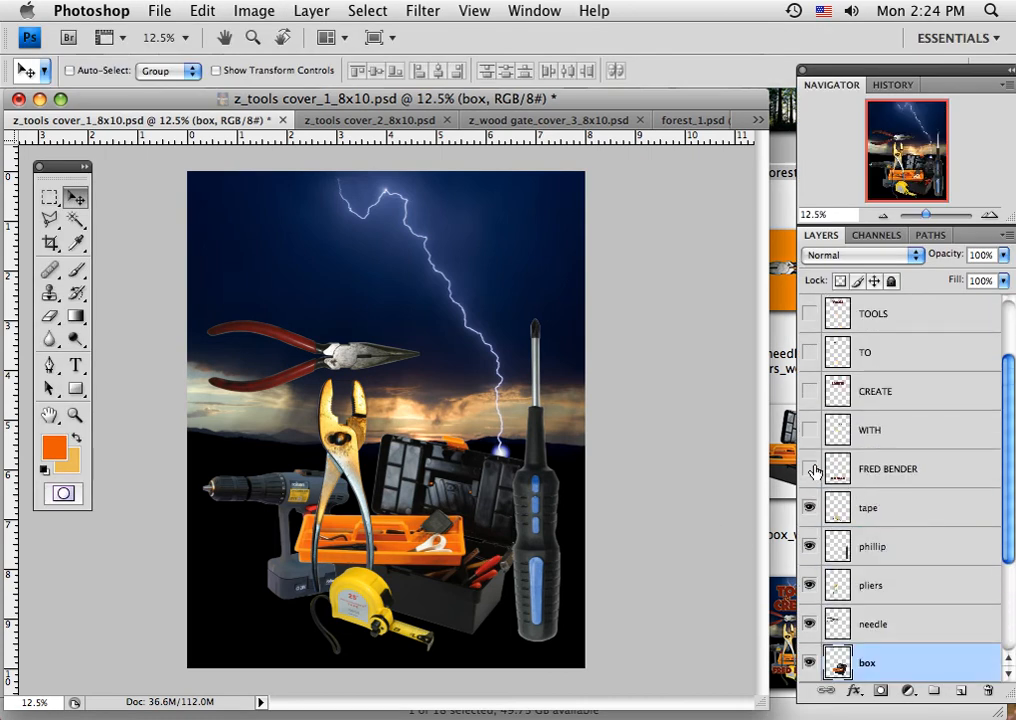
click(809, 468)
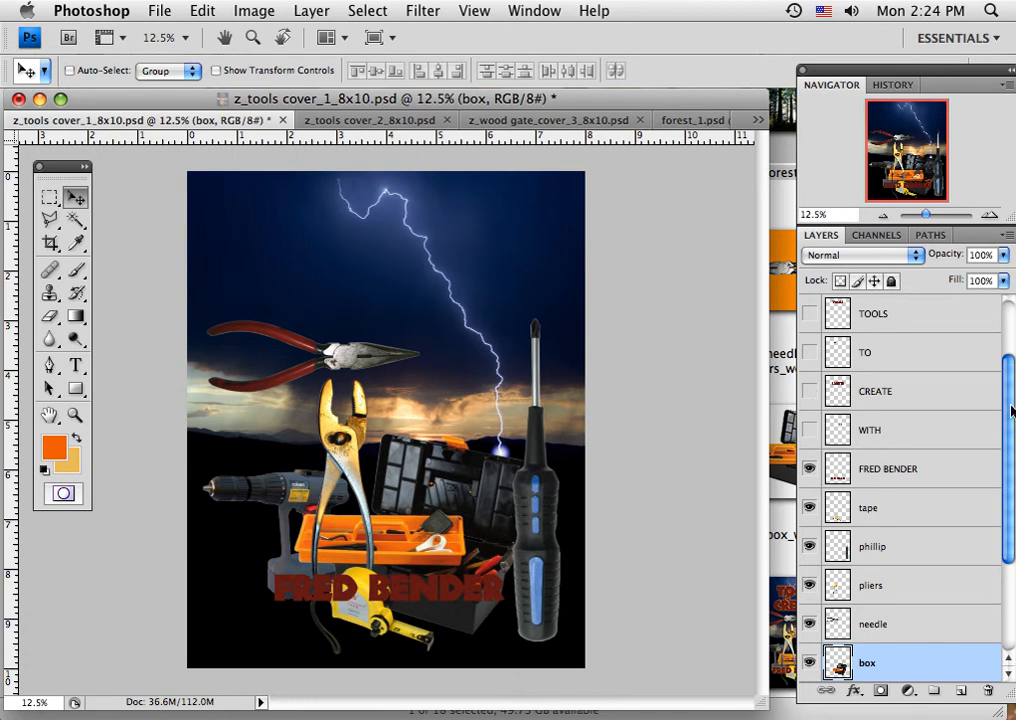
click(809, 313)
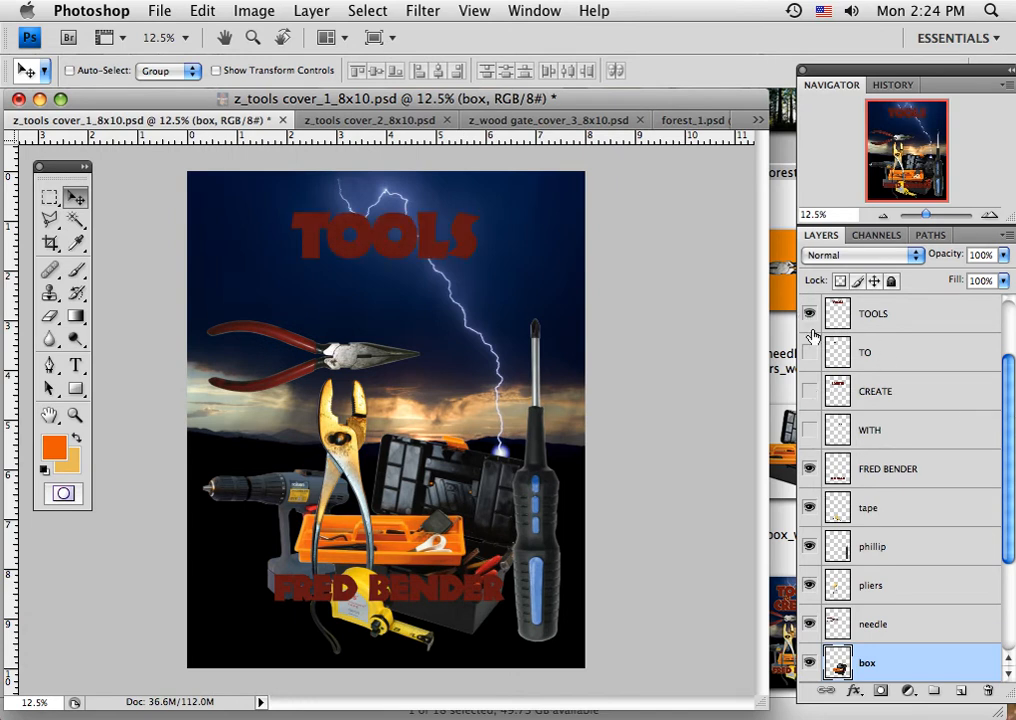
click(809, 352)
click(809, 392)
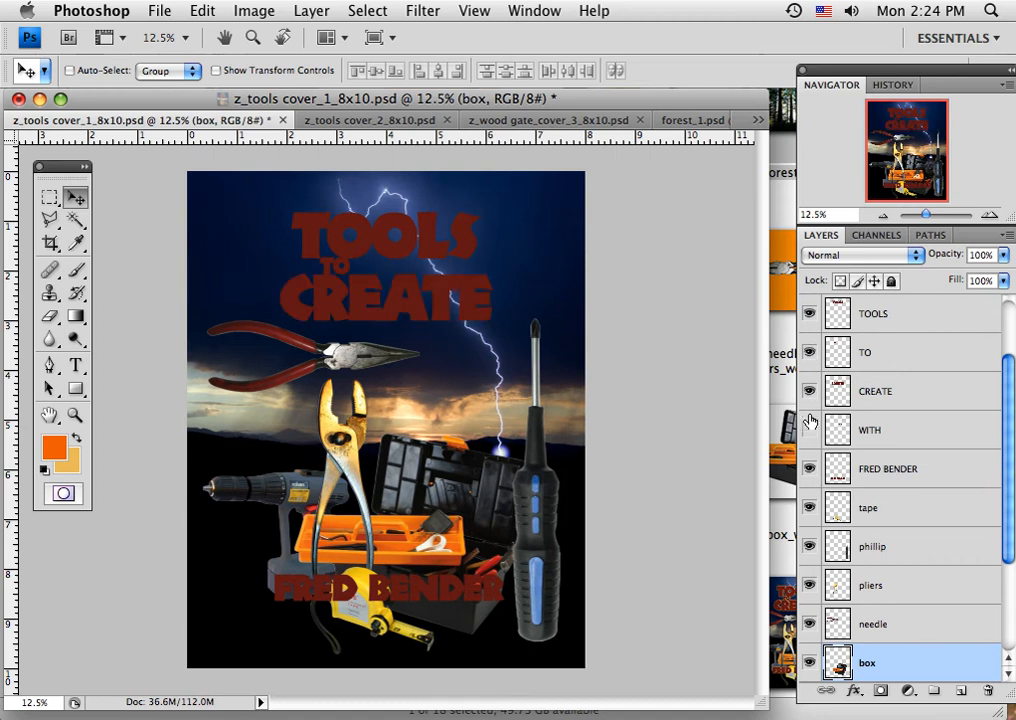
click(809, 430)
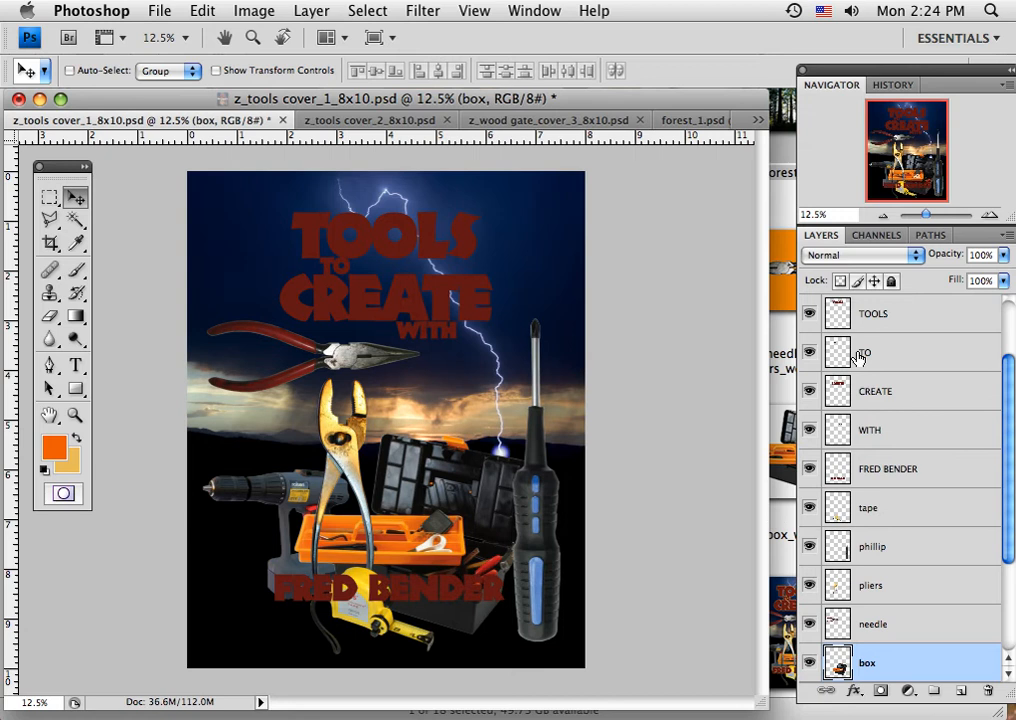
click(920, 324)
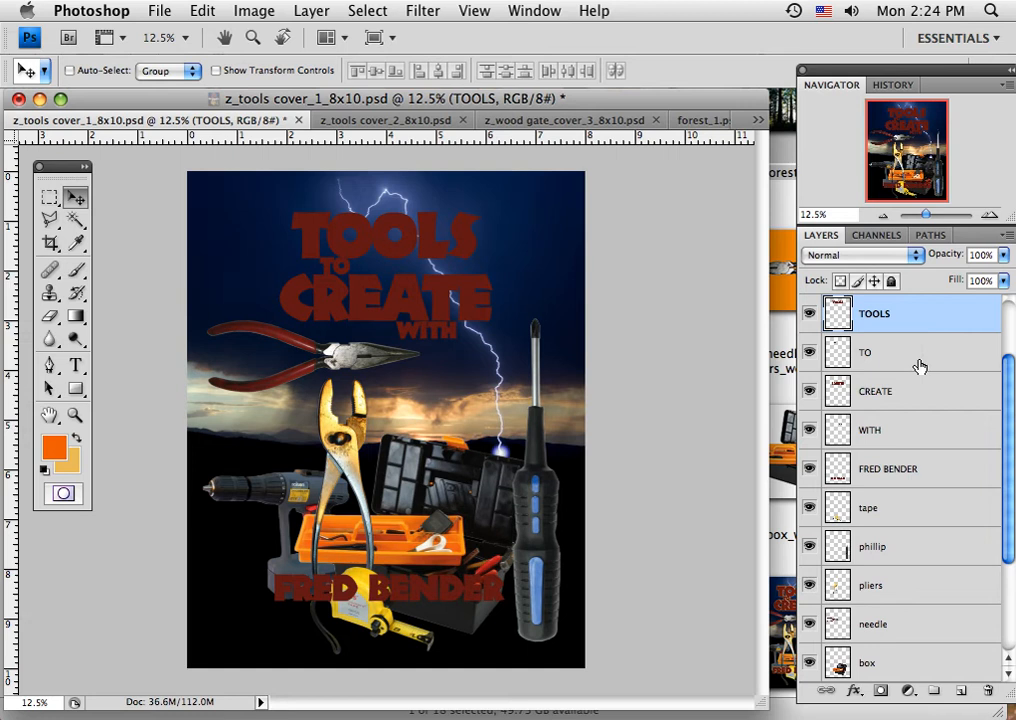
Add the TO, CREATE, WITH and author-name layers to the selected TOOLS layer and merge the five lettering layers into one.
shift+click(919, 366)
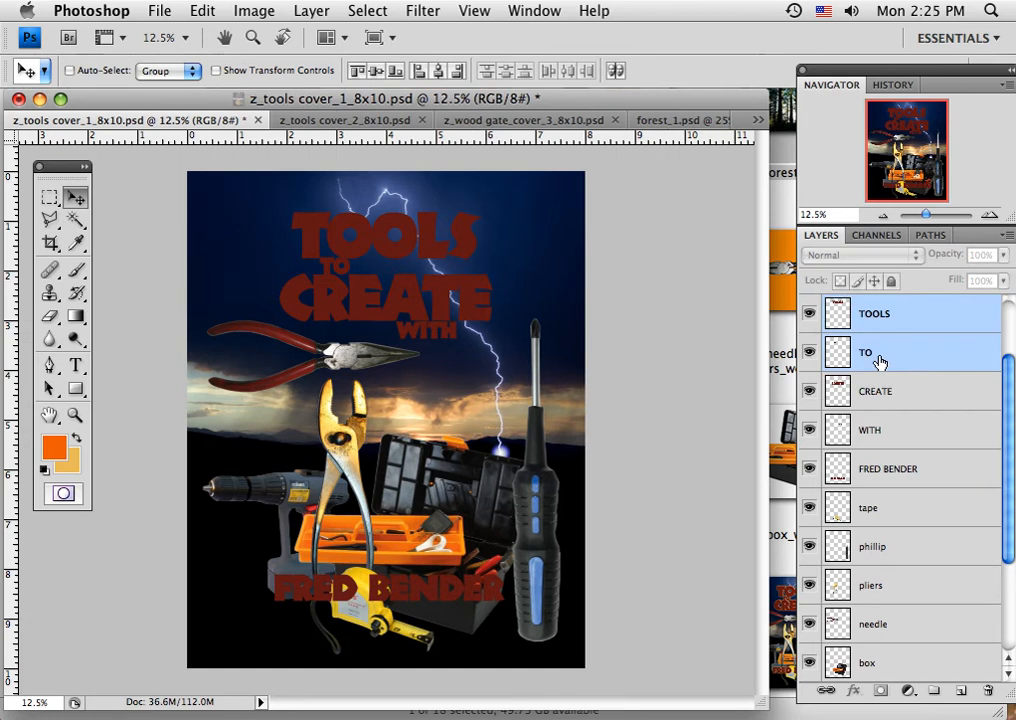
shift+click(933, 401)
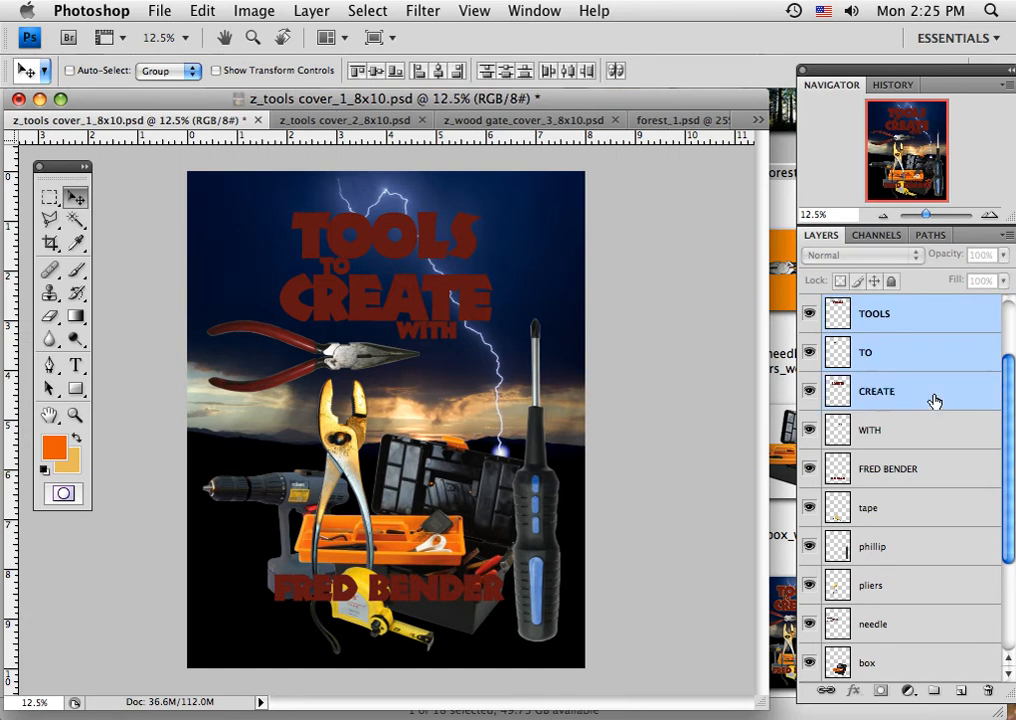
shift+click(924, 435)
shift+click(926, 478)
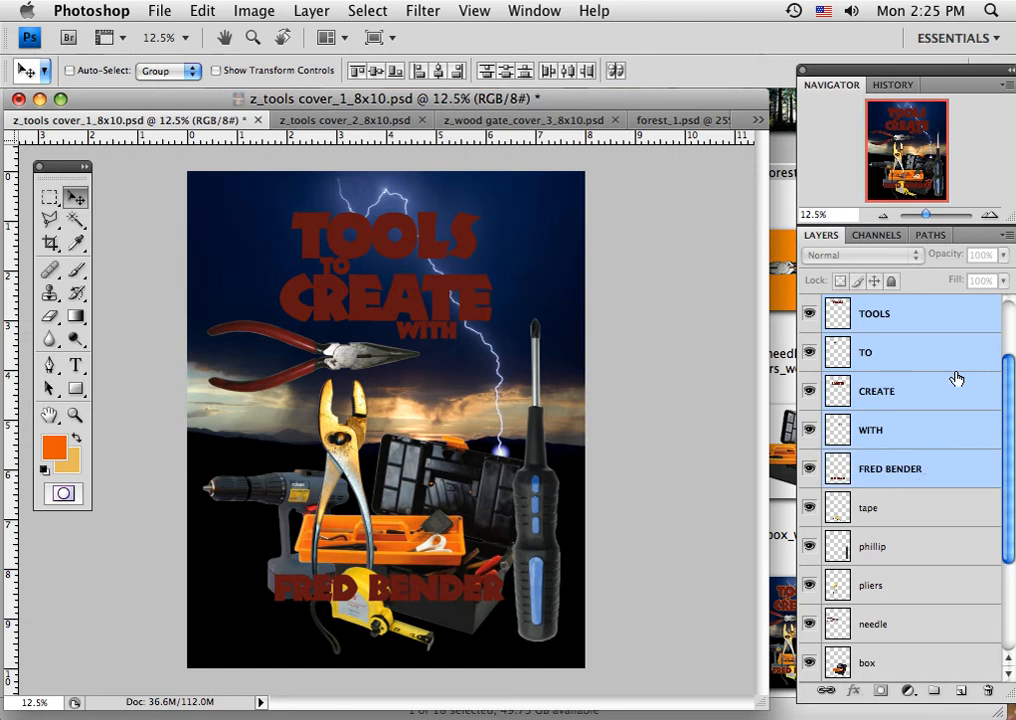
click(1008, 236)
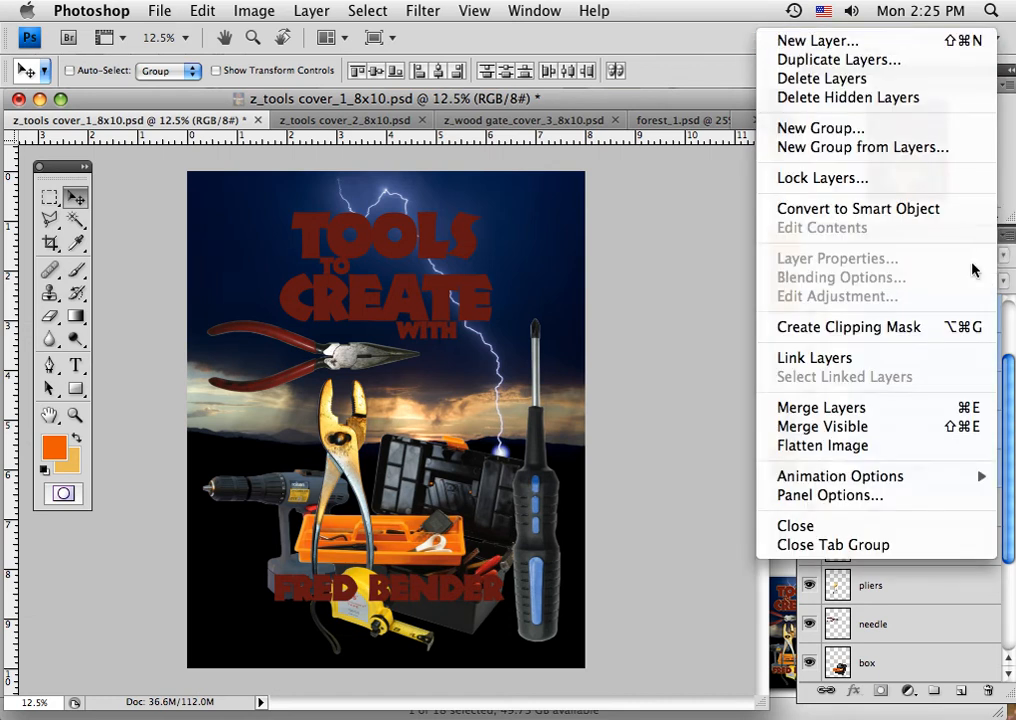
click(800, 410)
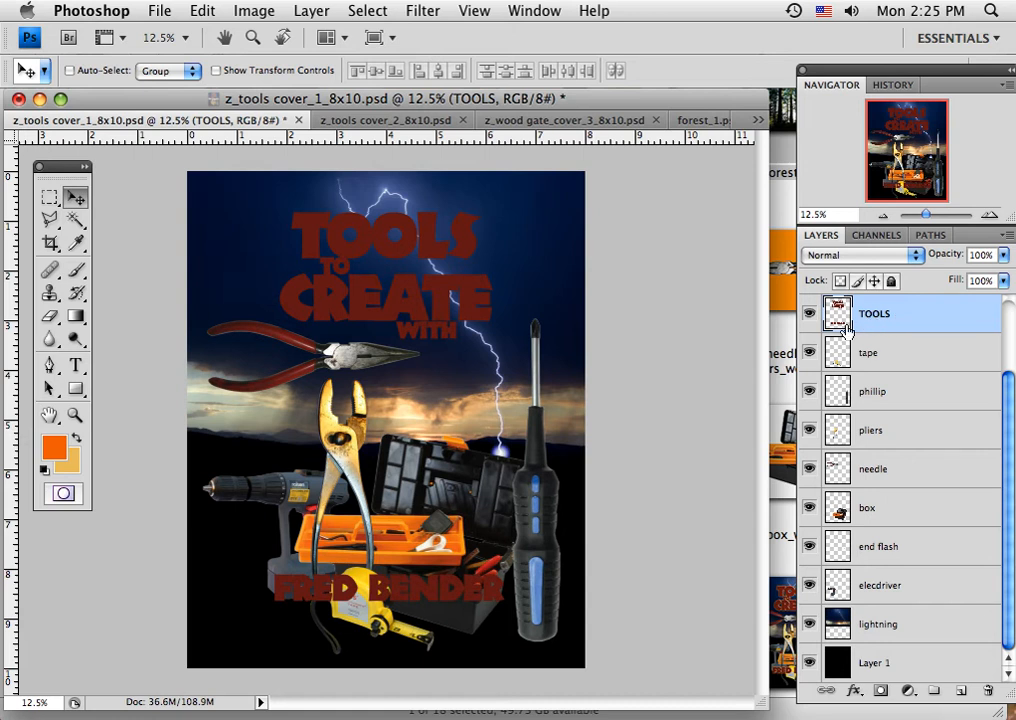
Toggle the merged TOOLS layer to check its contents, leave it hidden, and show the total lettering layer instead.
click(810, 314)
click(810, 314)
click(810, 314)
scroll(1004, 400, up, 3)
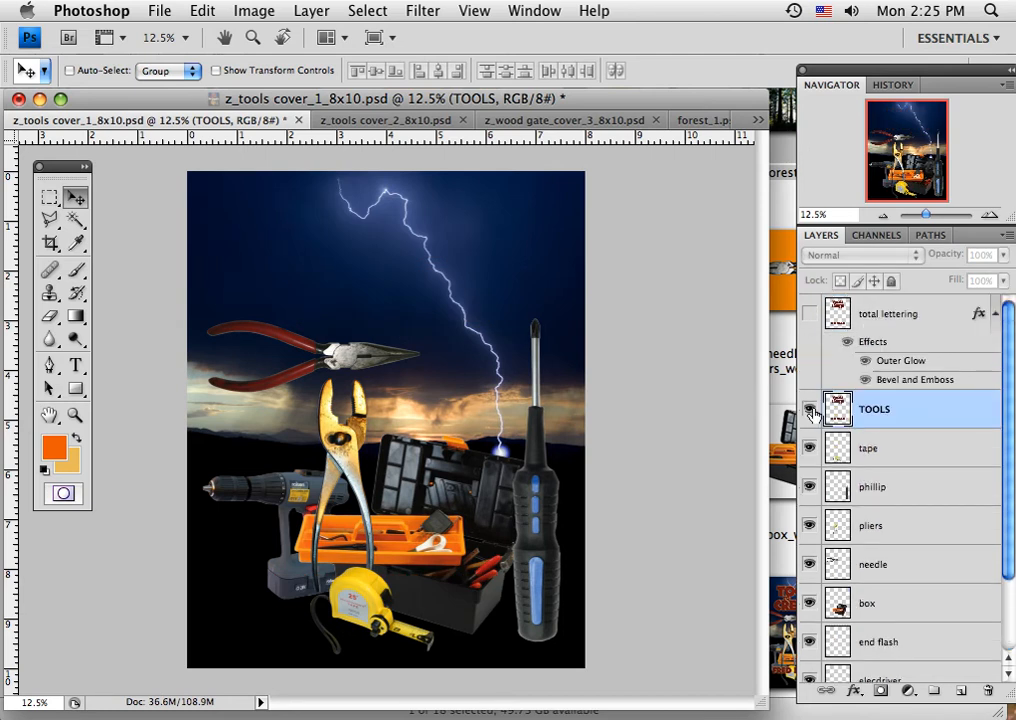
click(810, 315)
click(810, 315)
click(810, 315)
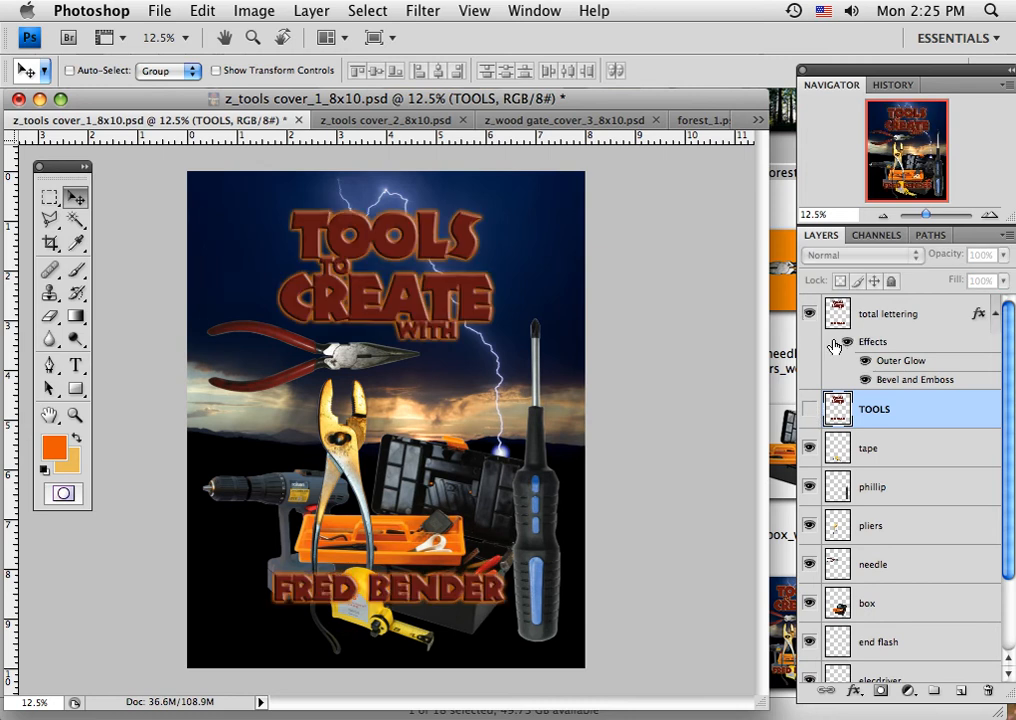
Look through the available layer effects, then toggle total lettering's Outer Glow and Bevel and Emboss effects to compare their looks.
click(855, 691)
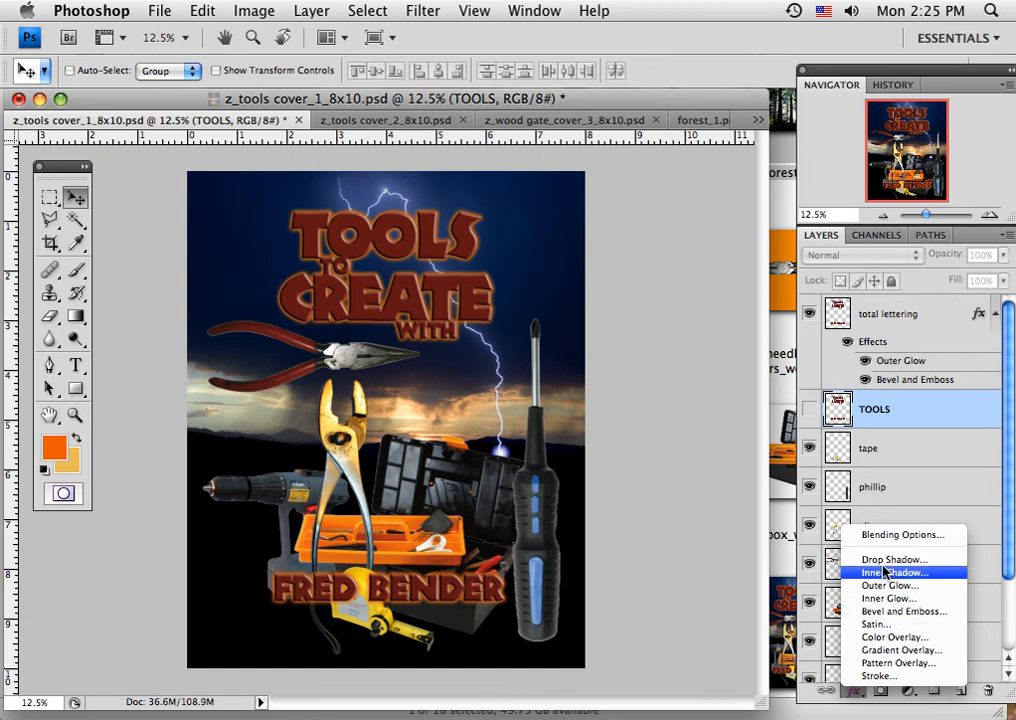
click(746, 567)
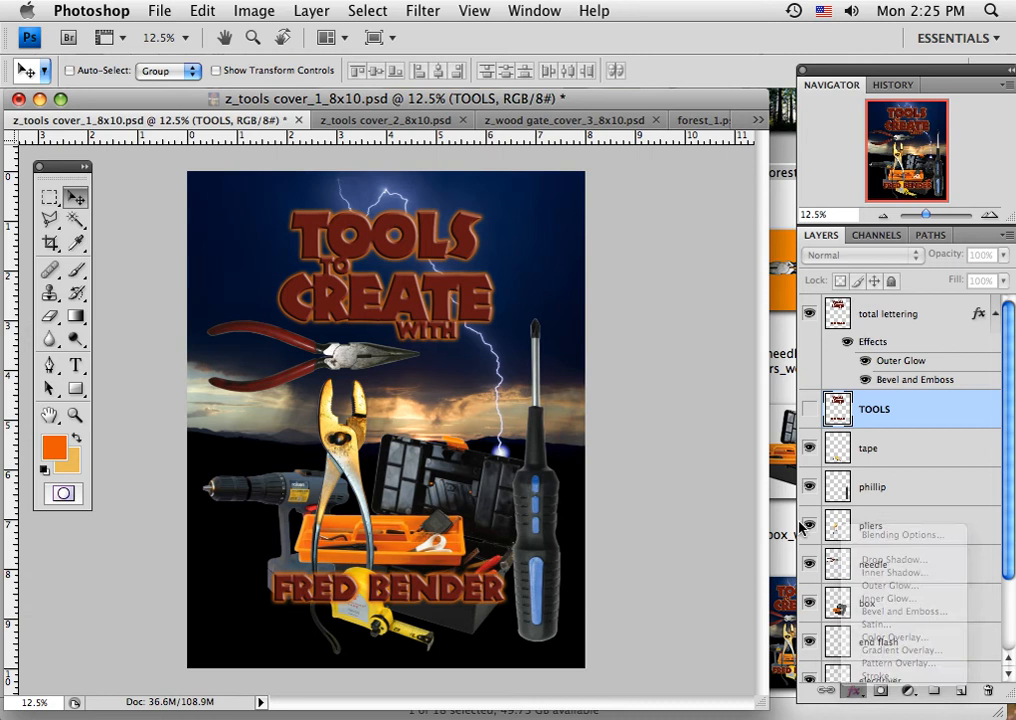
click(865, 361)
click(865, 380)
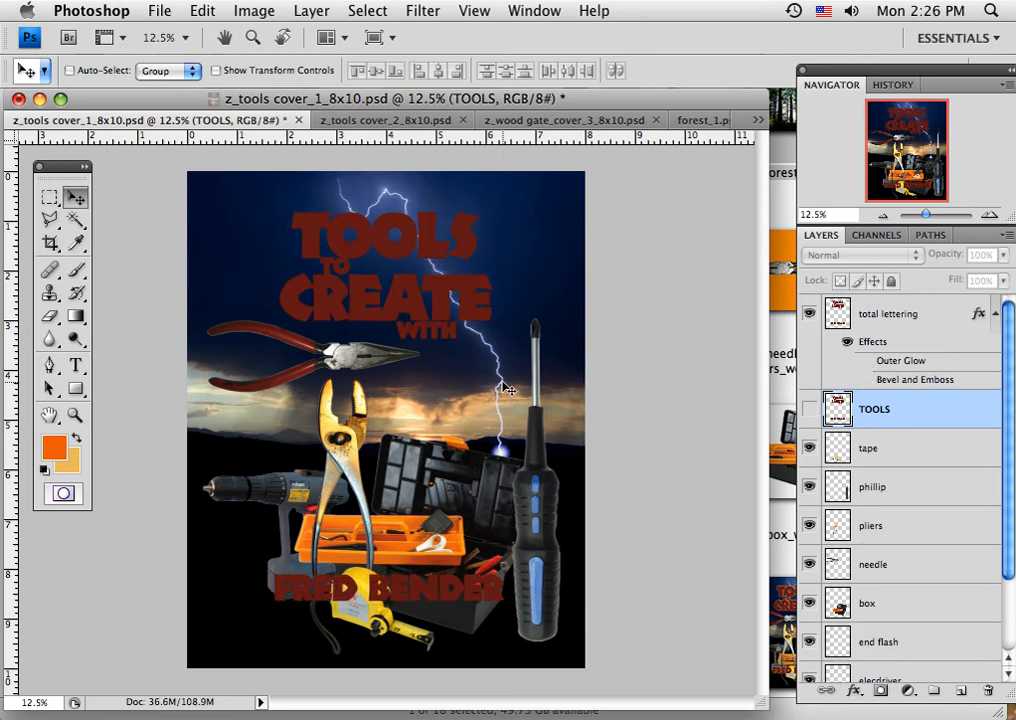
click(866, 380)
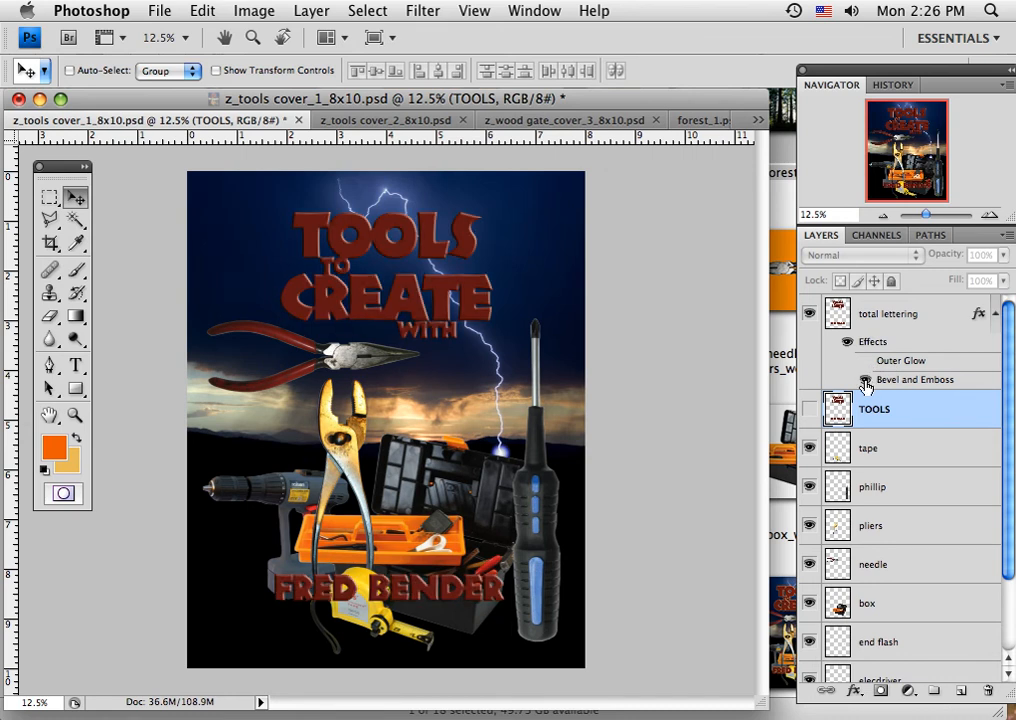
Examine the Bevel and Emboss settings of the total lettering layer and close them without changing any value.
click(928, 387)
double_click(928, 387)
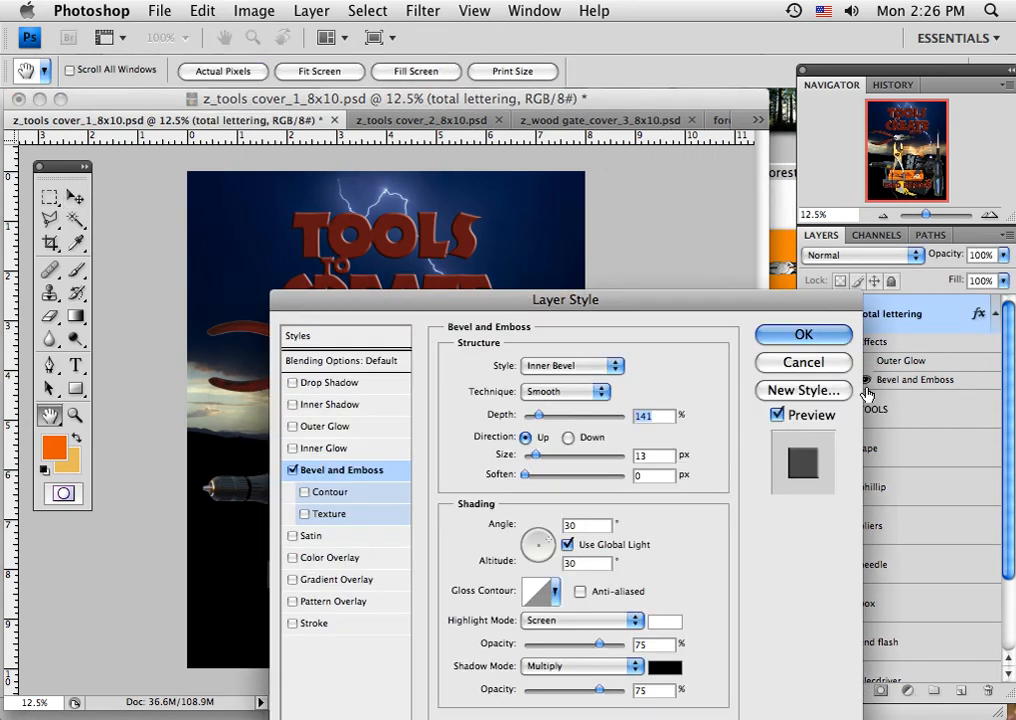
drag(618, 296, 808, 173)
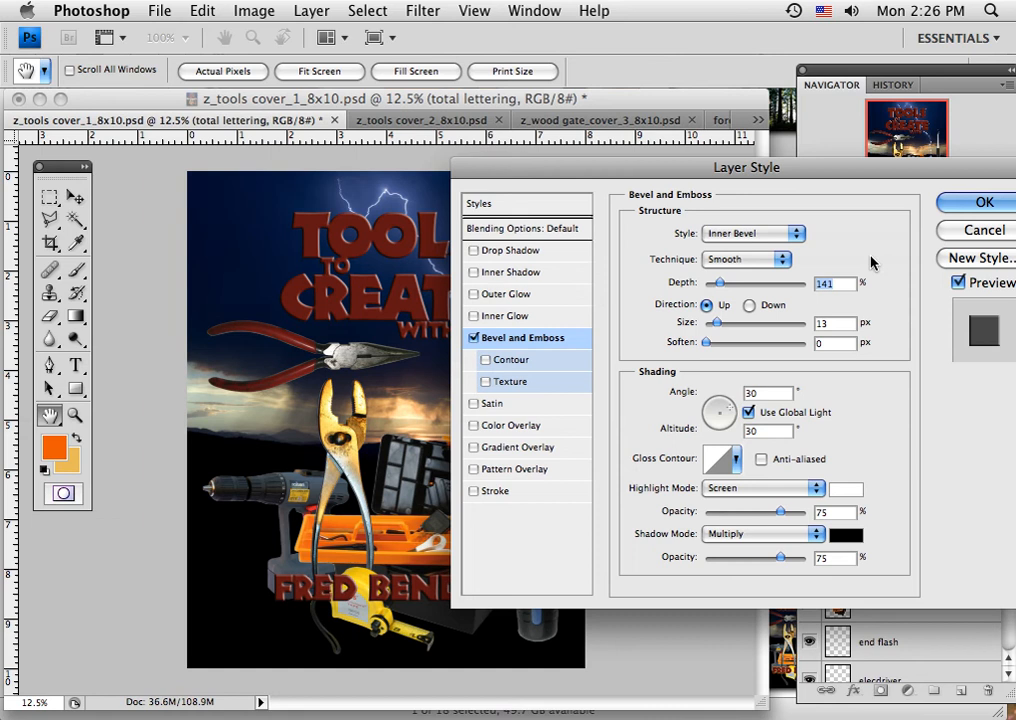
click(948, 205)
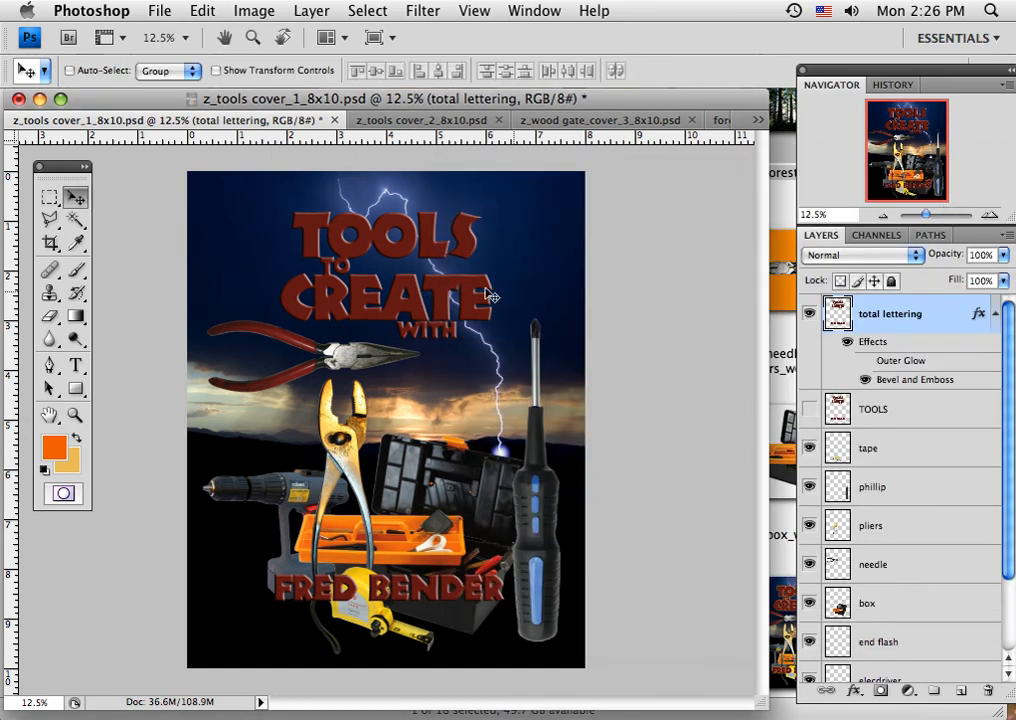
Turn total lettering's Outer Glow back on, trying brown and green glow colours but discarding them, and compare the lettering with and without it.
double_click(882, 365)
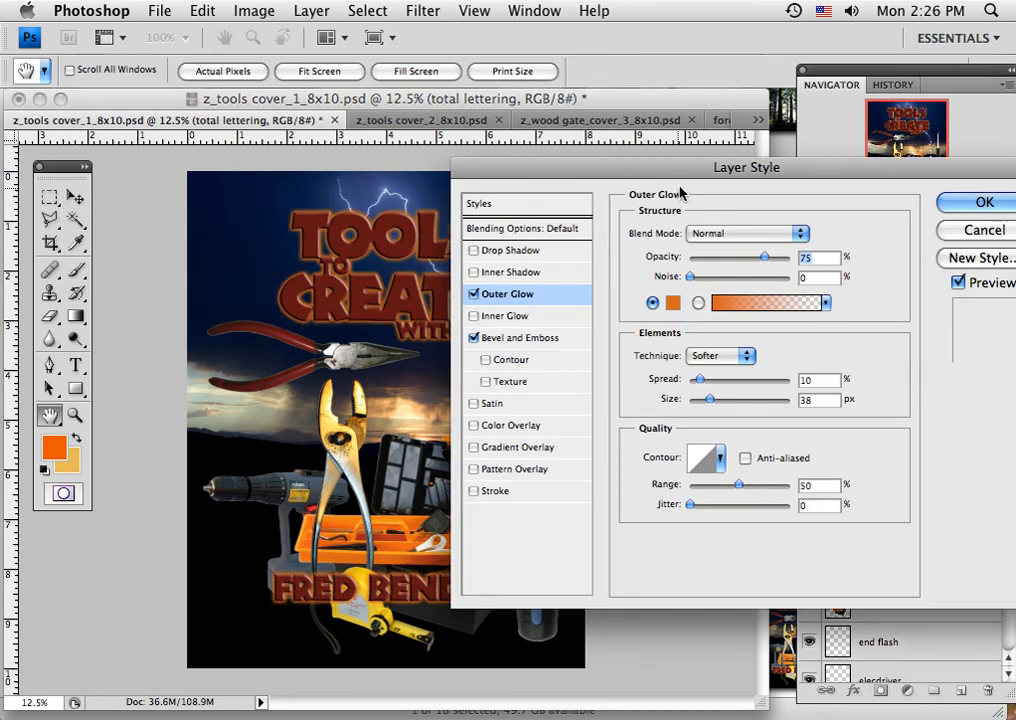
click(672, 303)
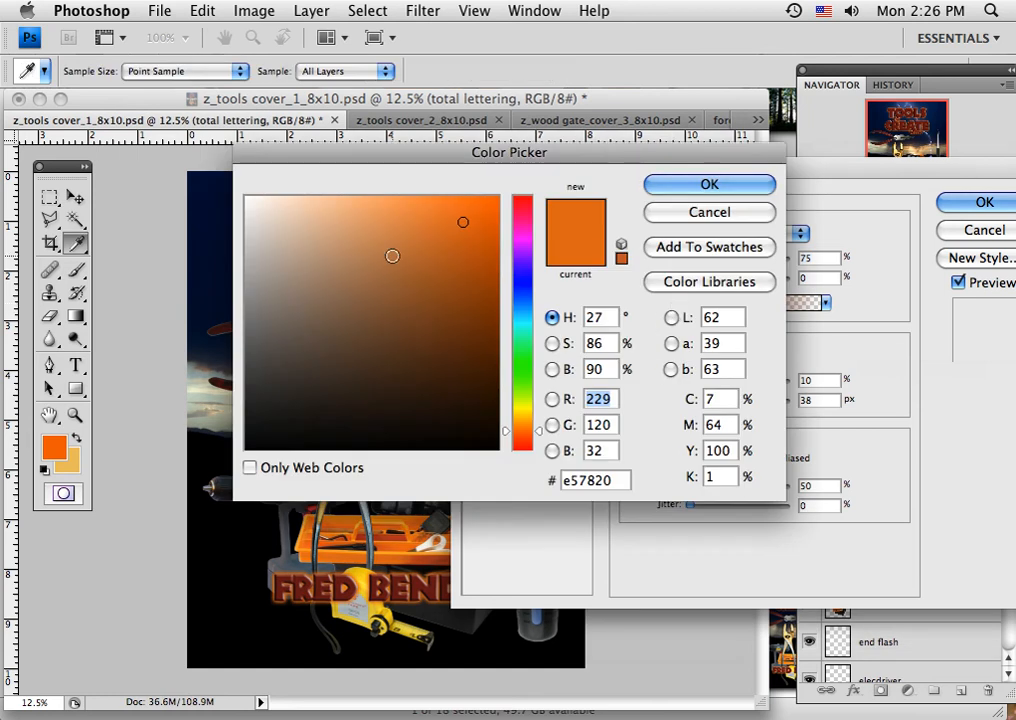
click(386, 319)
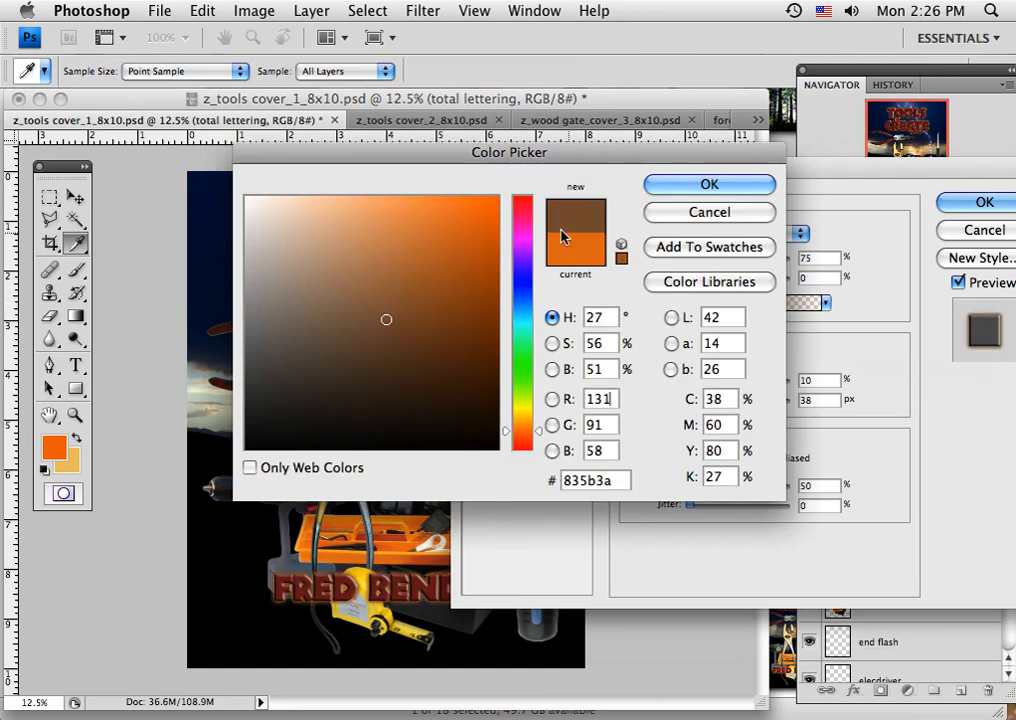
click(320, 228)
drag(522, 431, 522, 368)
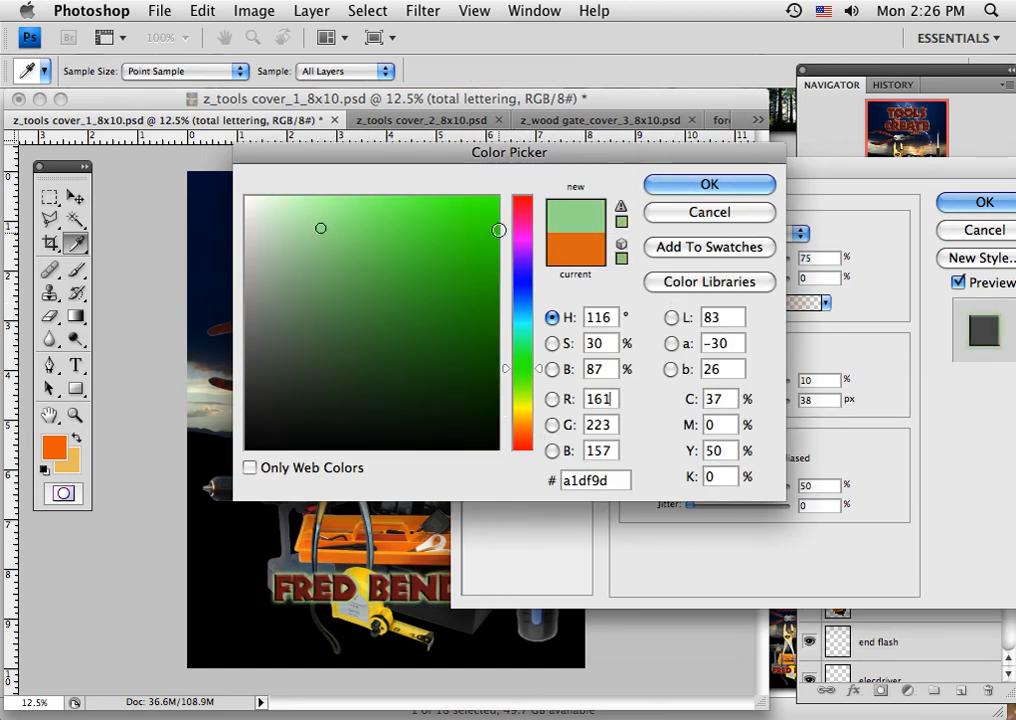
click(492, 213)
click(668, 211)
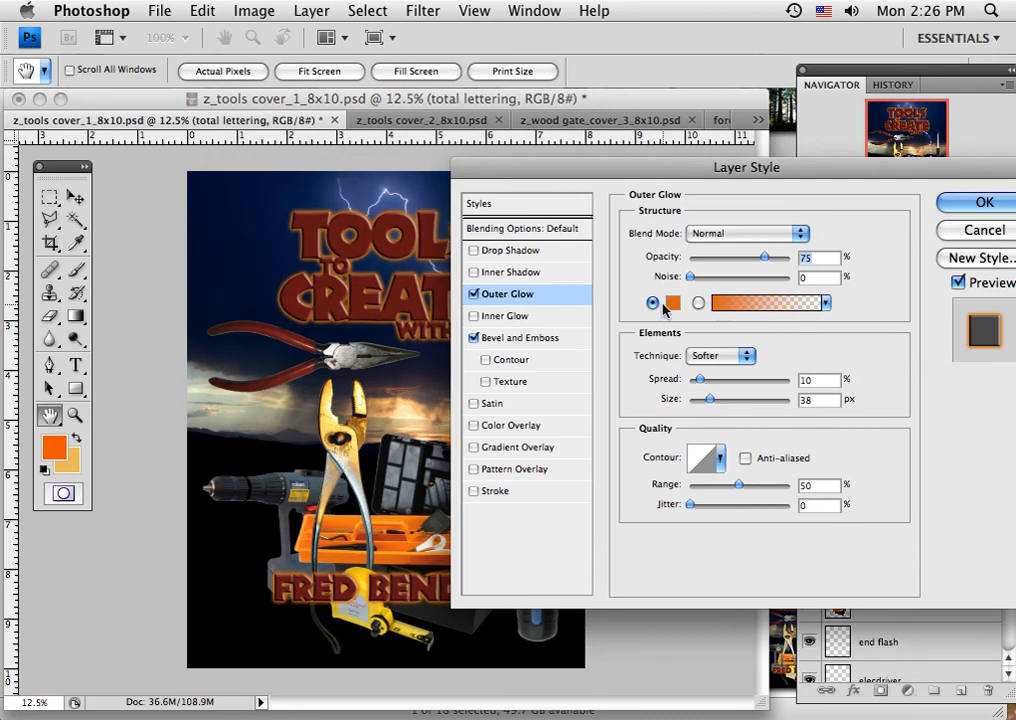
click(950, 203)
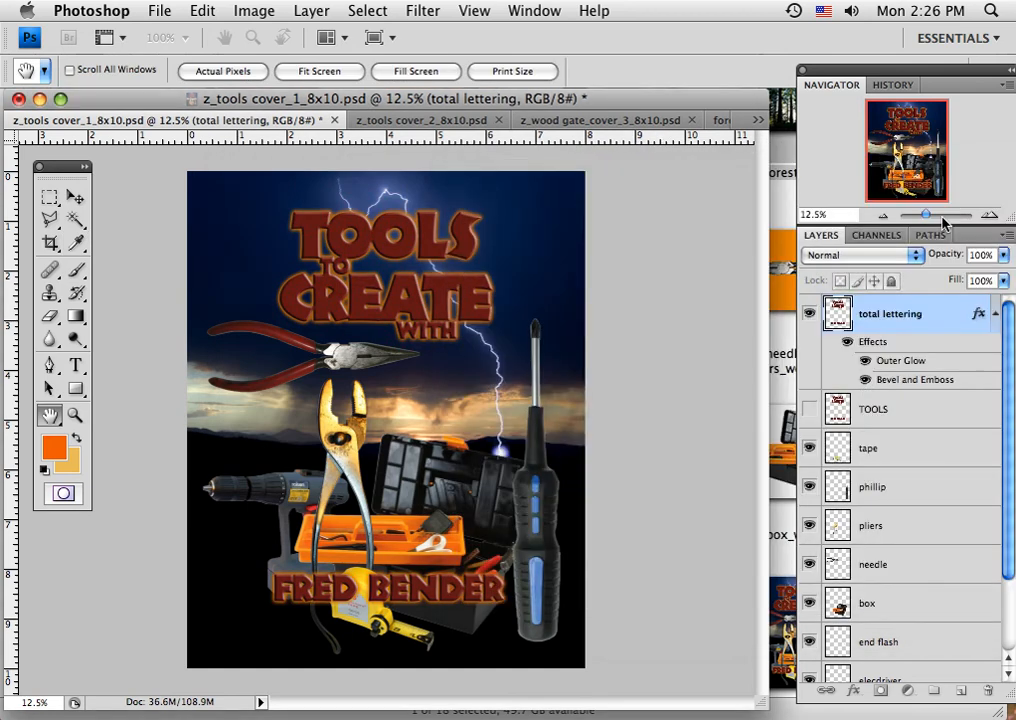
click(866, 361)
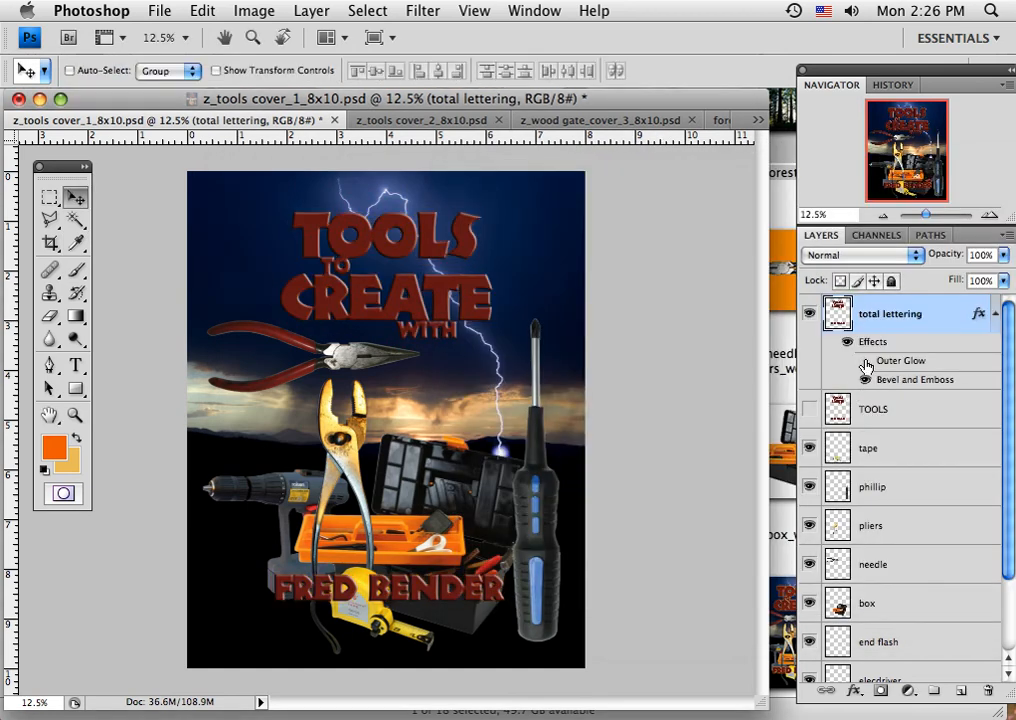
click(866, 362)
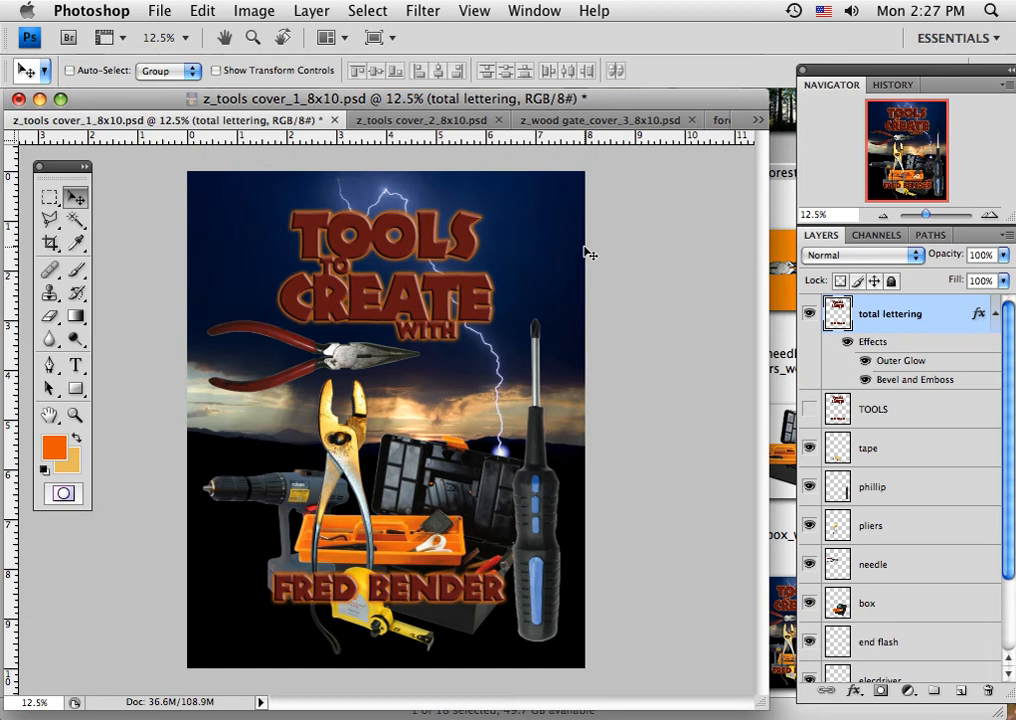
Switch to z_tools cover_2_8x10.psd and toggle the tools title and author-name layers off and on to inspect the lettering.
click(409, 121)
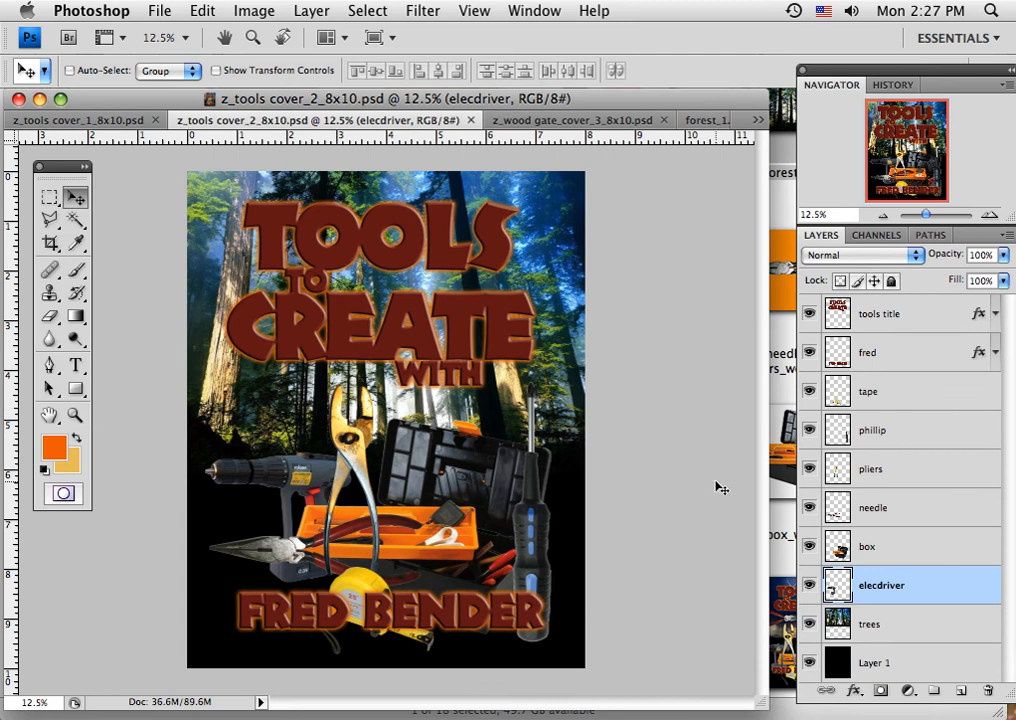
click(810, 315)
click(810, 315)
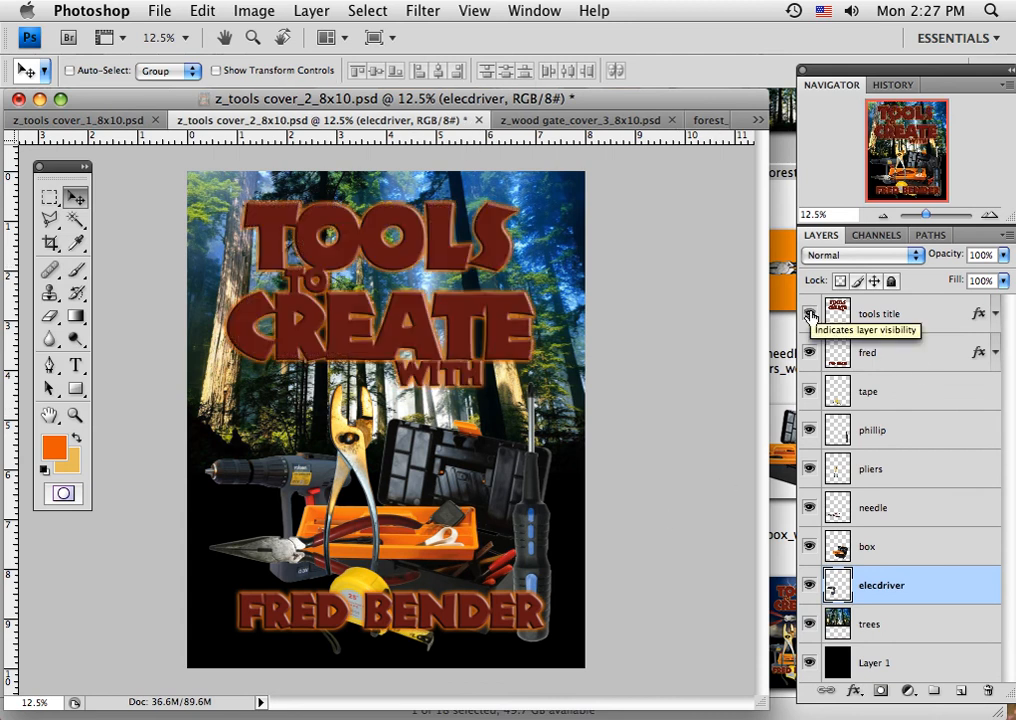
click(810, 315)
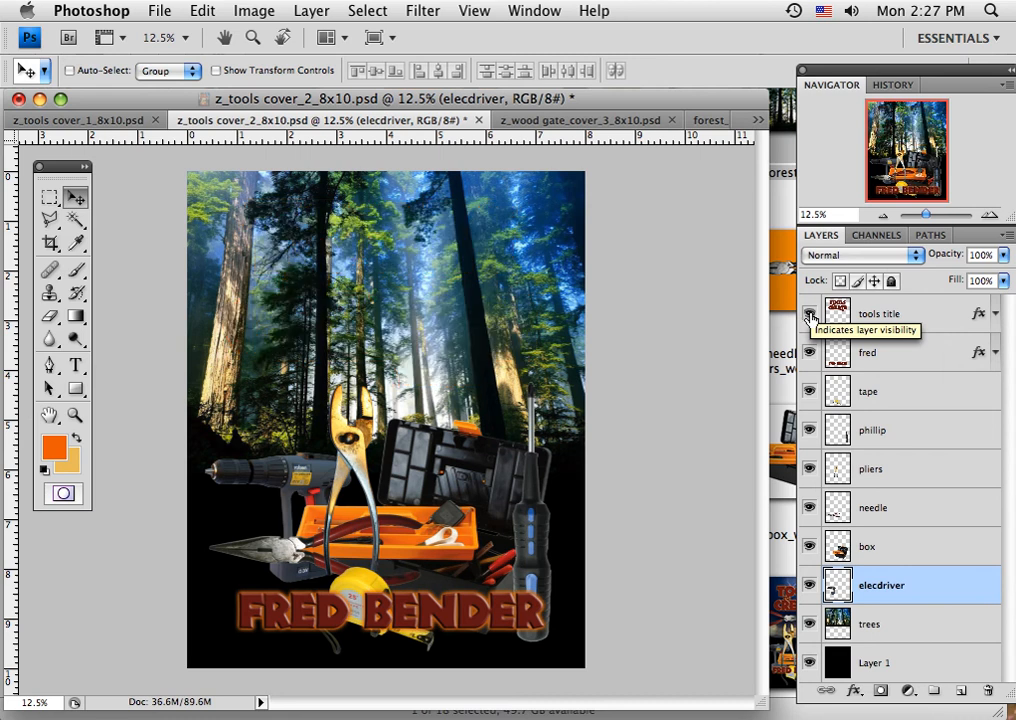
click(810, 315)
click(809, 352)
click(809, 352)
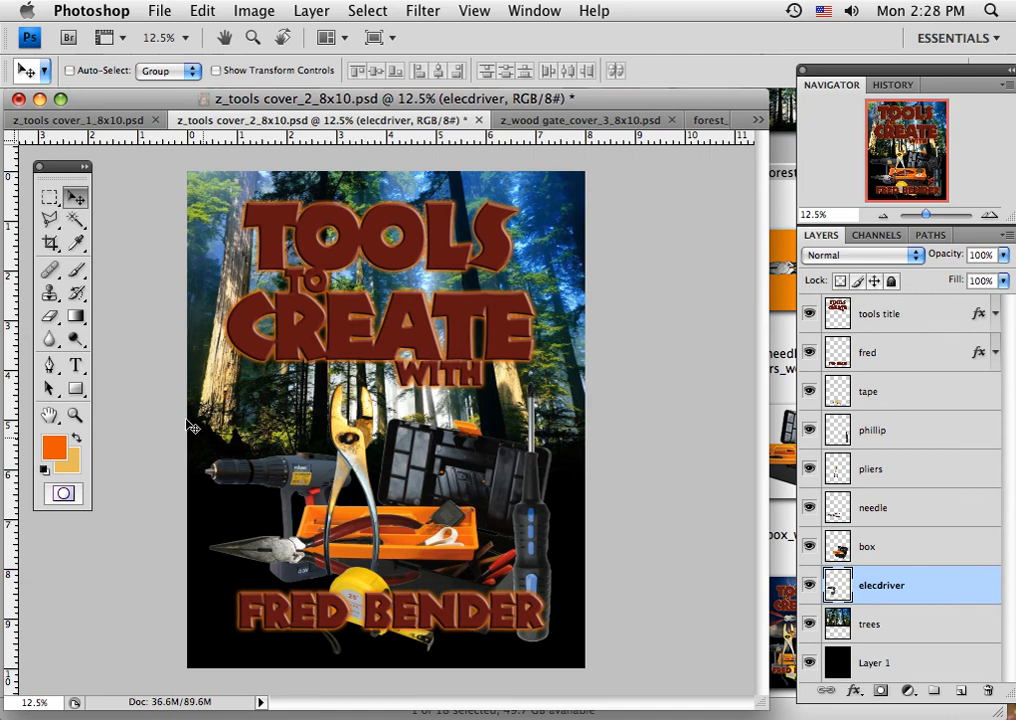
Sample foreground colours with the Eyedropper from the red needle-nose handle, grey drill, yellow pliers and green trees.
click(77, 247)
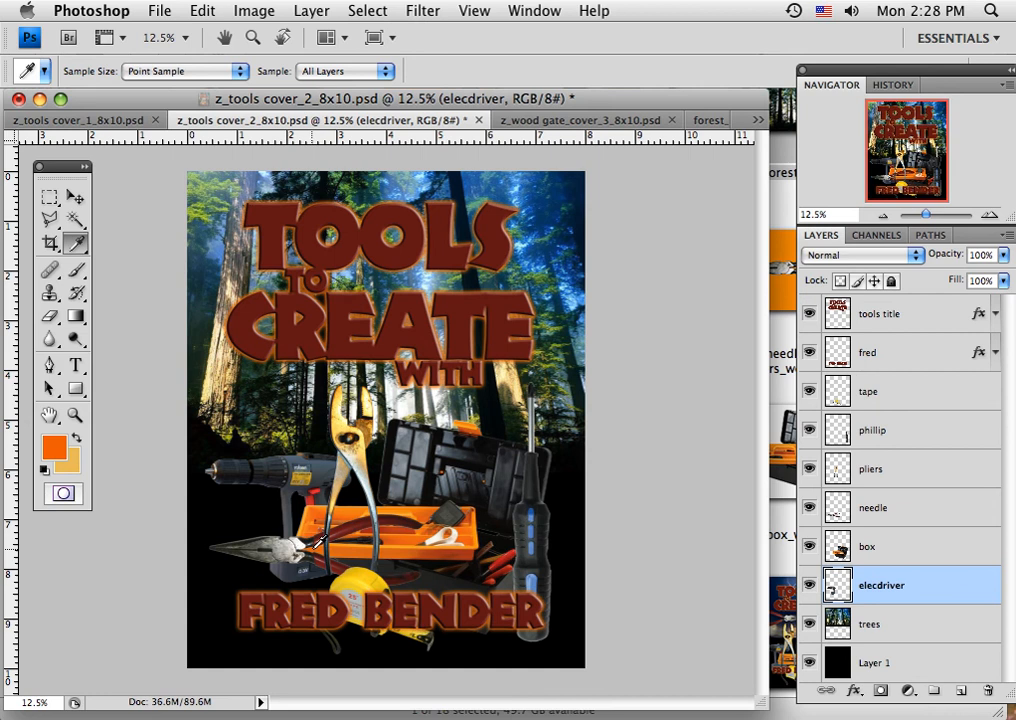
click(325, 524)
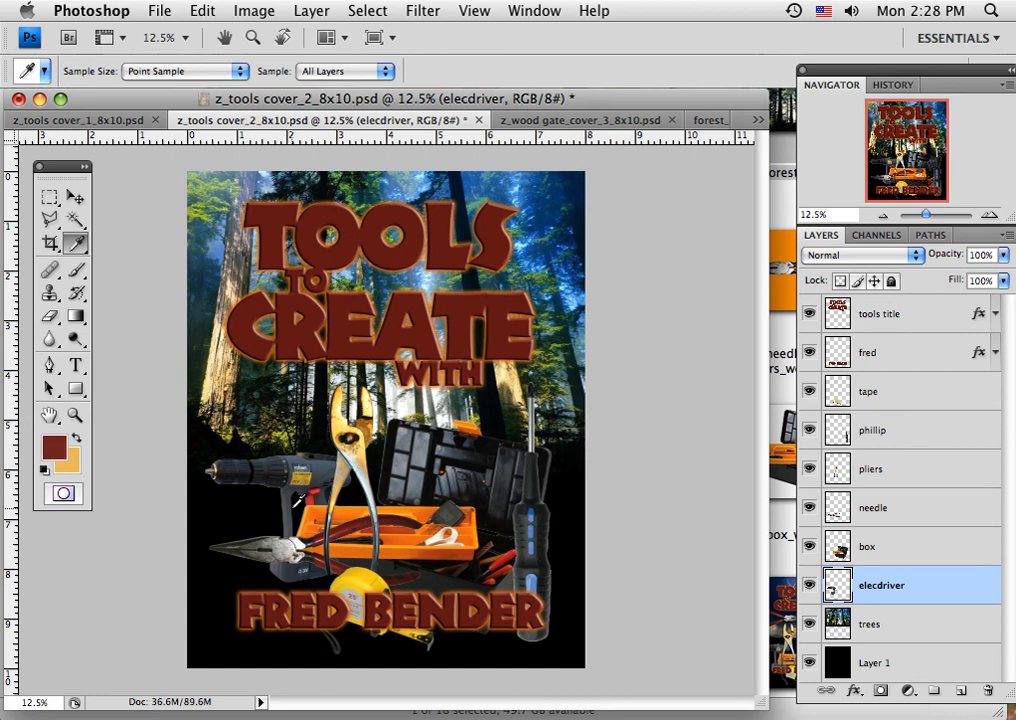
click(326, 465)
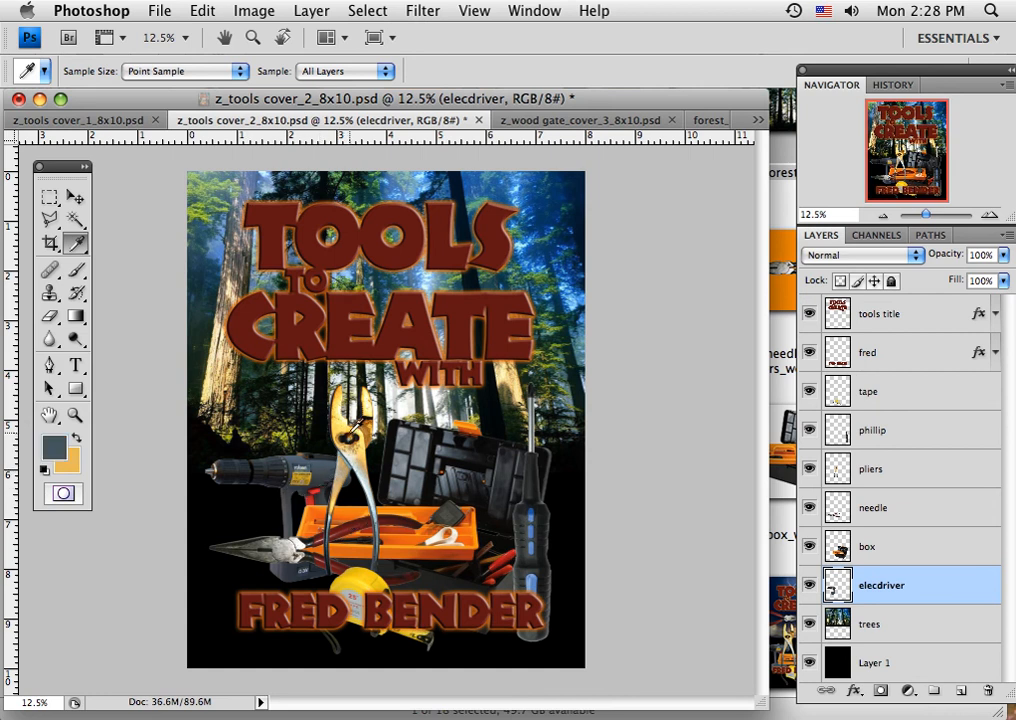
click(346, 422)
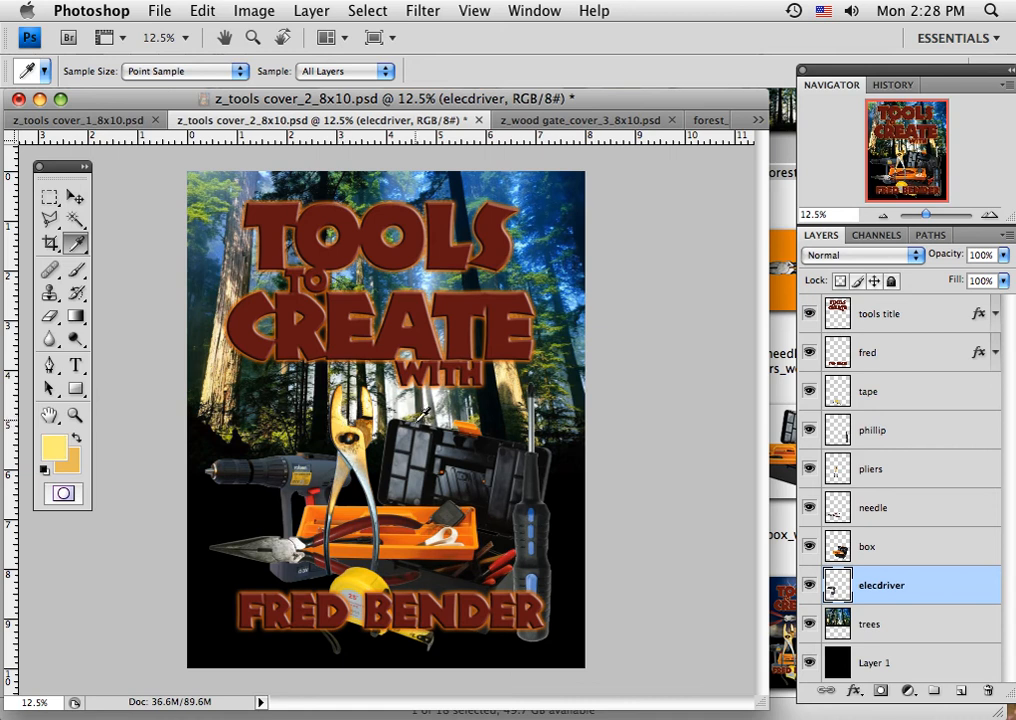
click(548, 362)
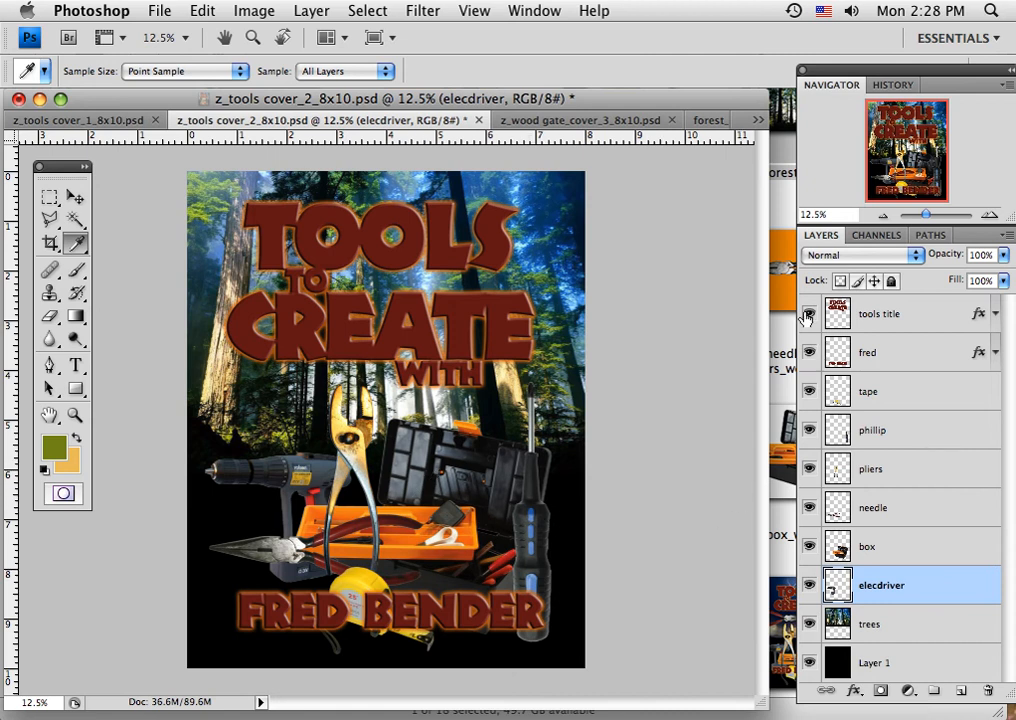
Isolate the black Layer 1 of the cover and review the Image Size and Canvas Size settings without changing them.
drag(808, 318, 810, 665)
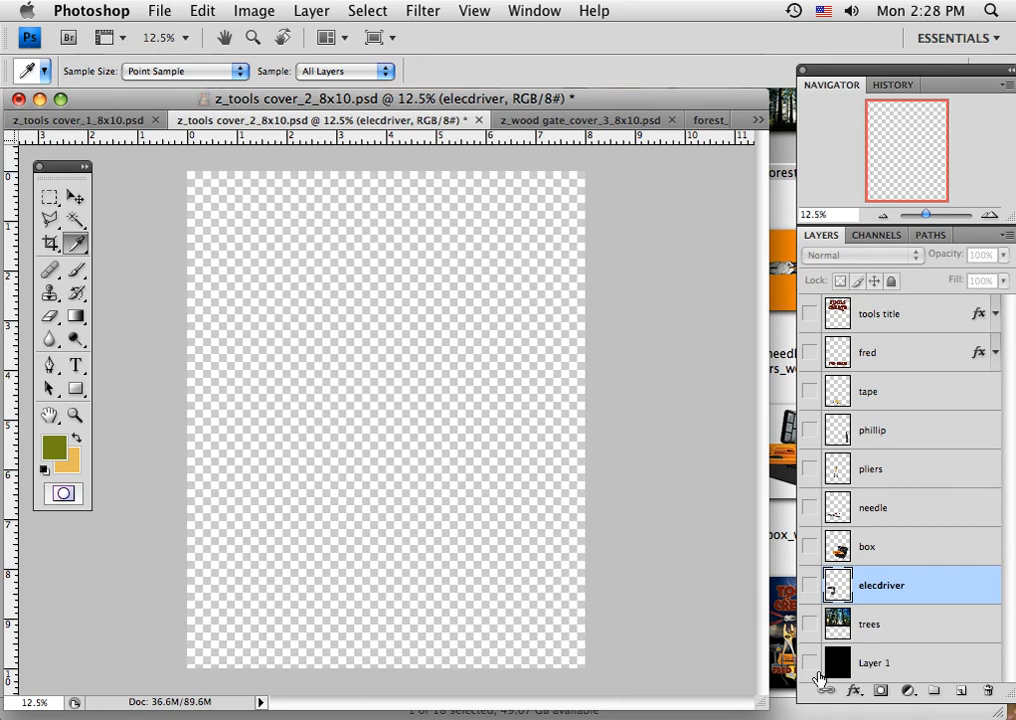
click(810, 664)
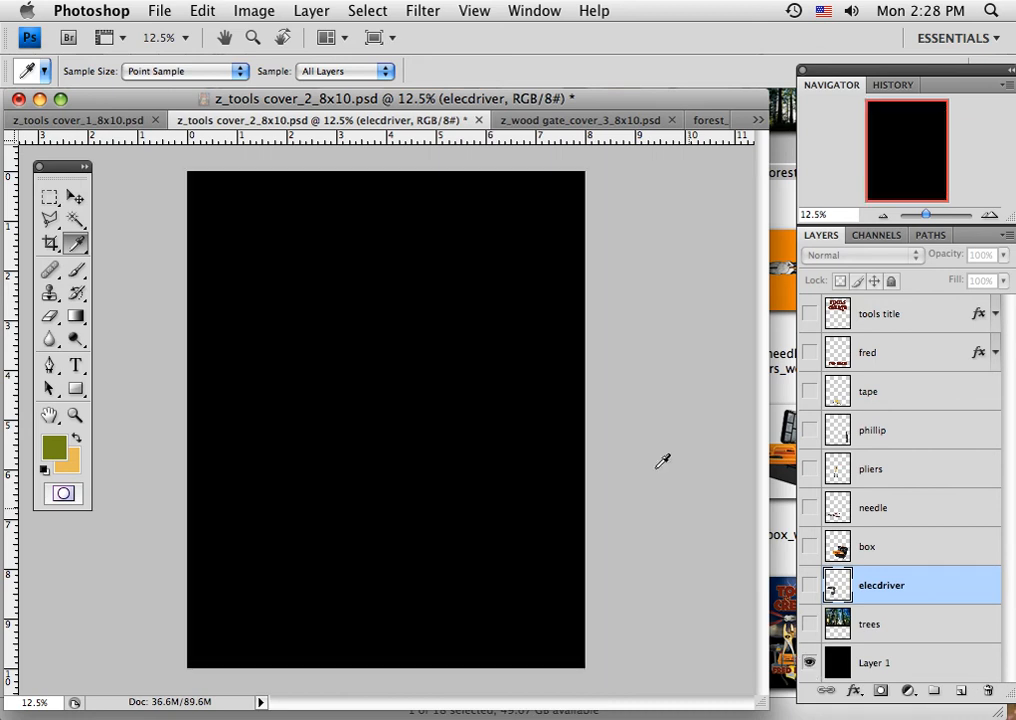
click(248, 12)
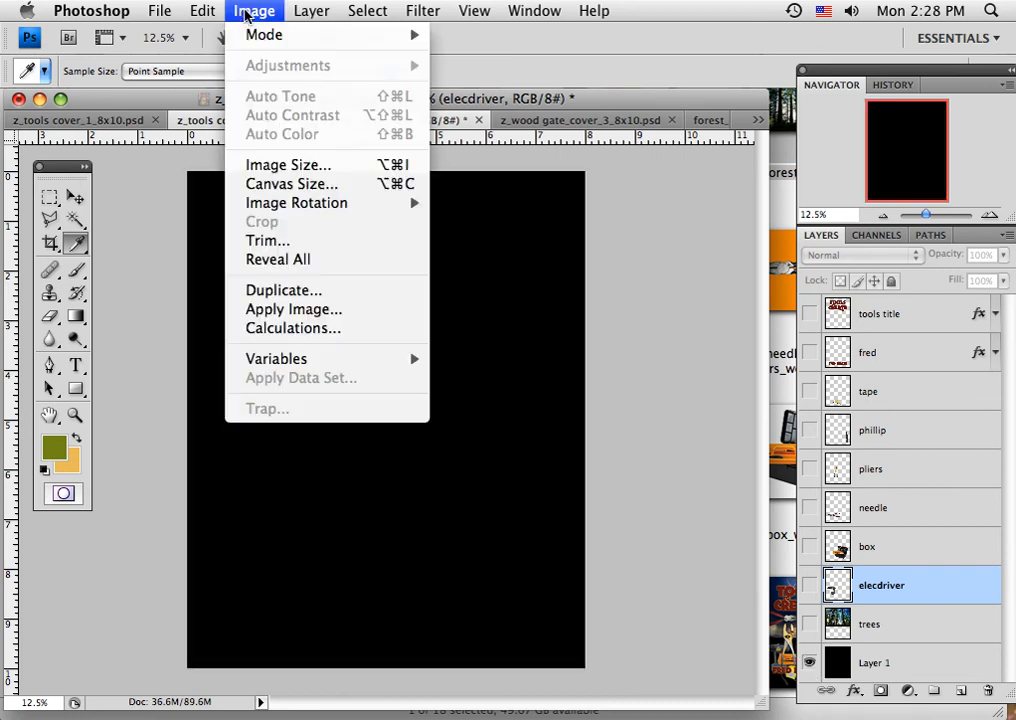
click(276, 174)
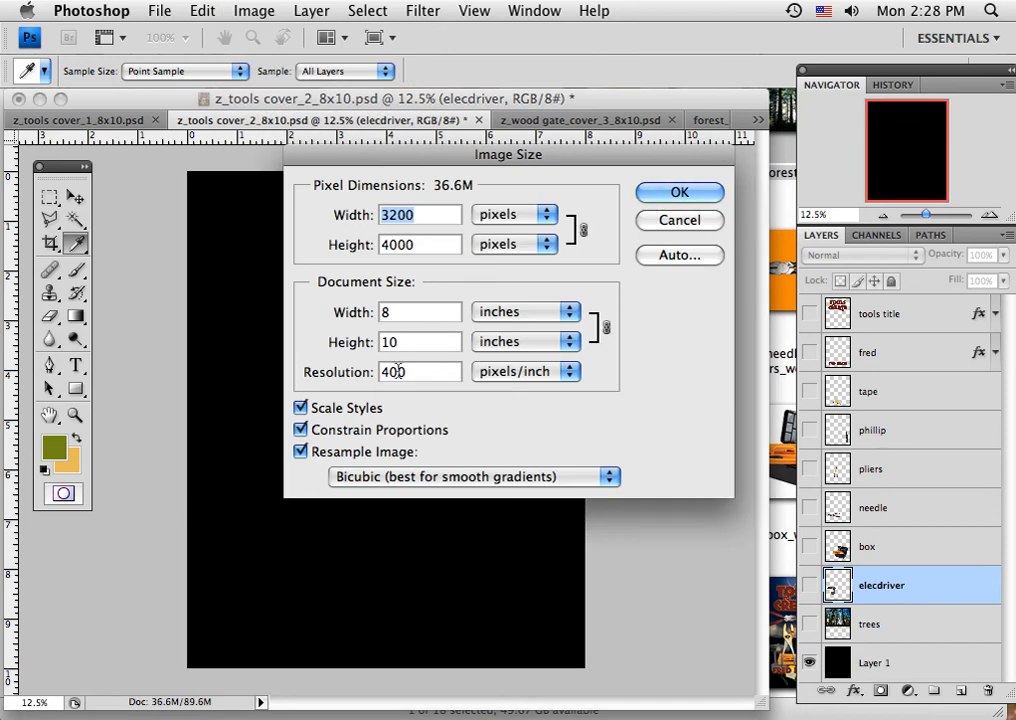
click(676, 199)
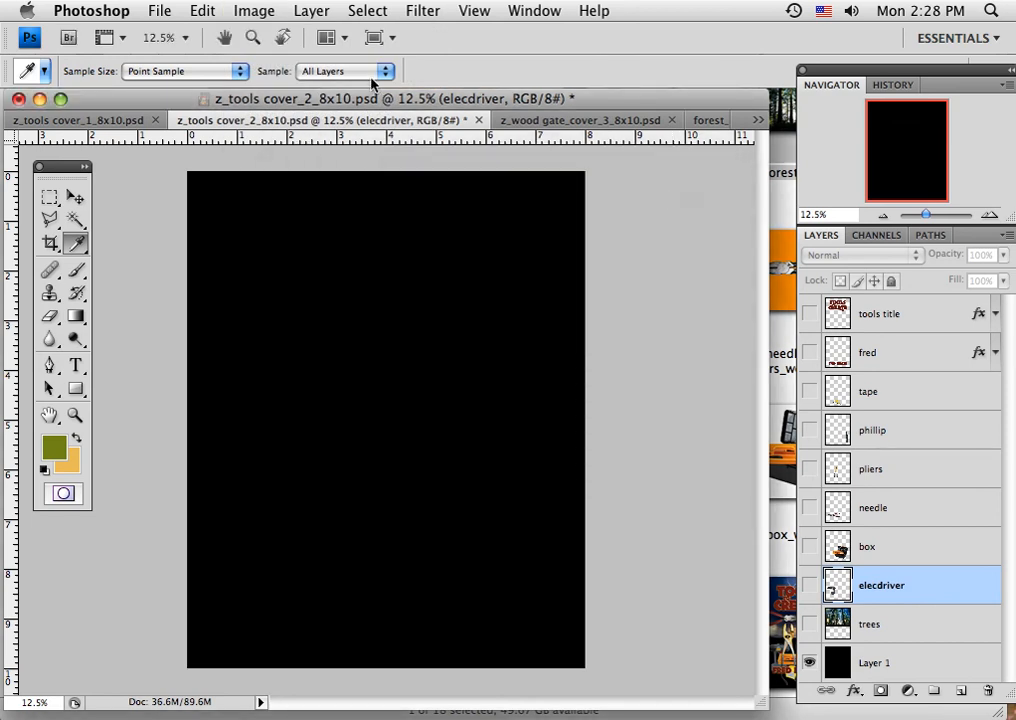
click(255, 12)
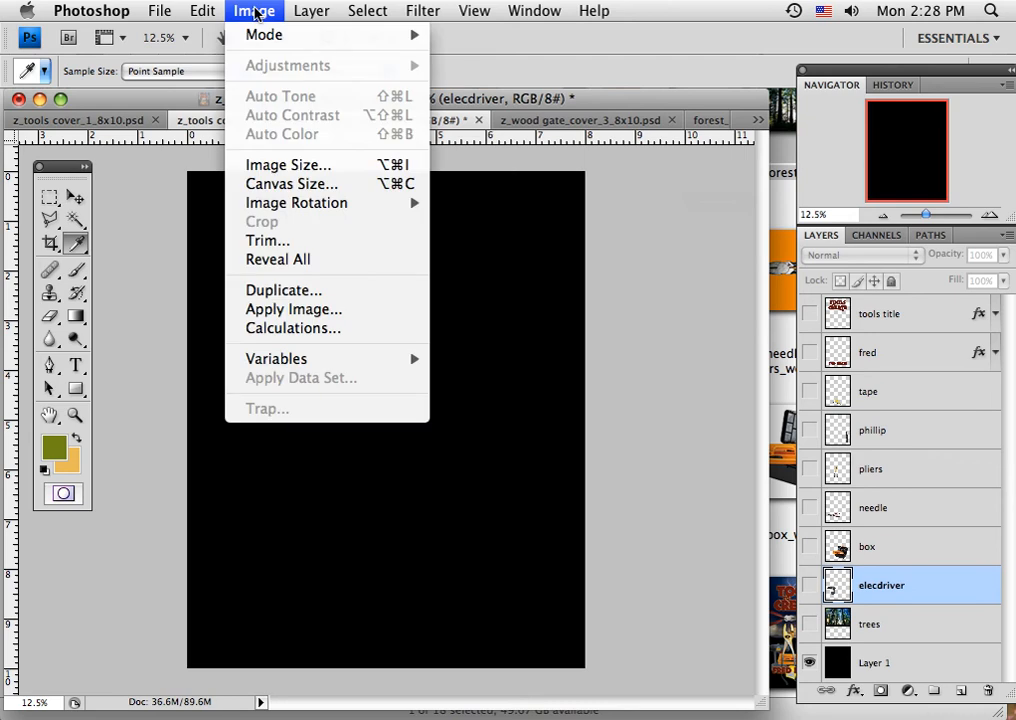
click(283, 182)
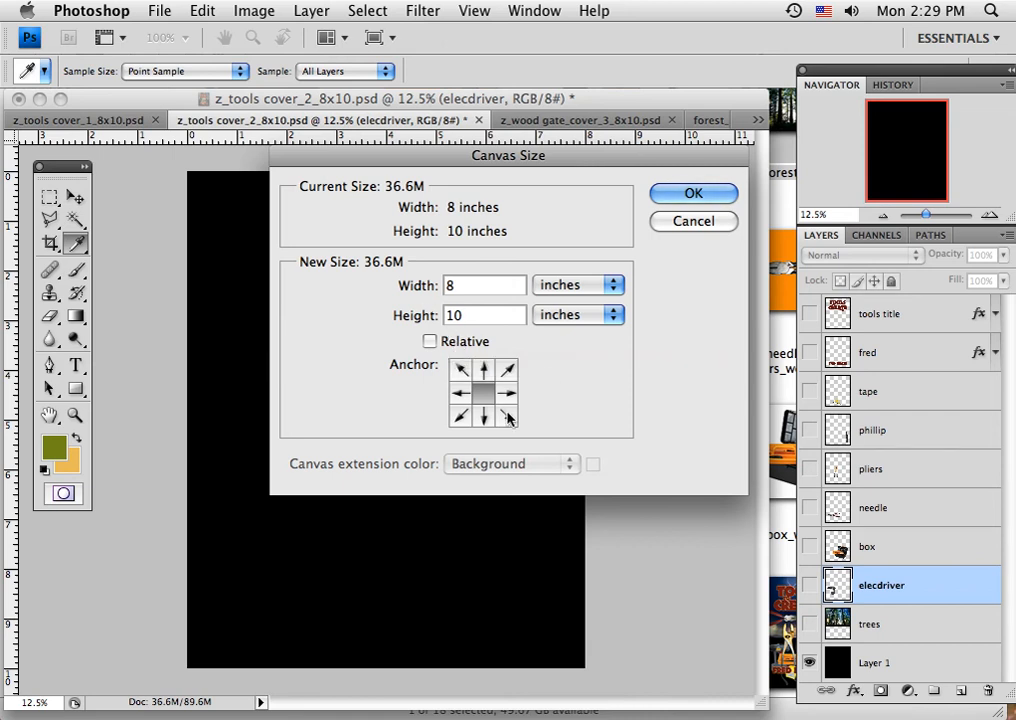
click(674, 223)
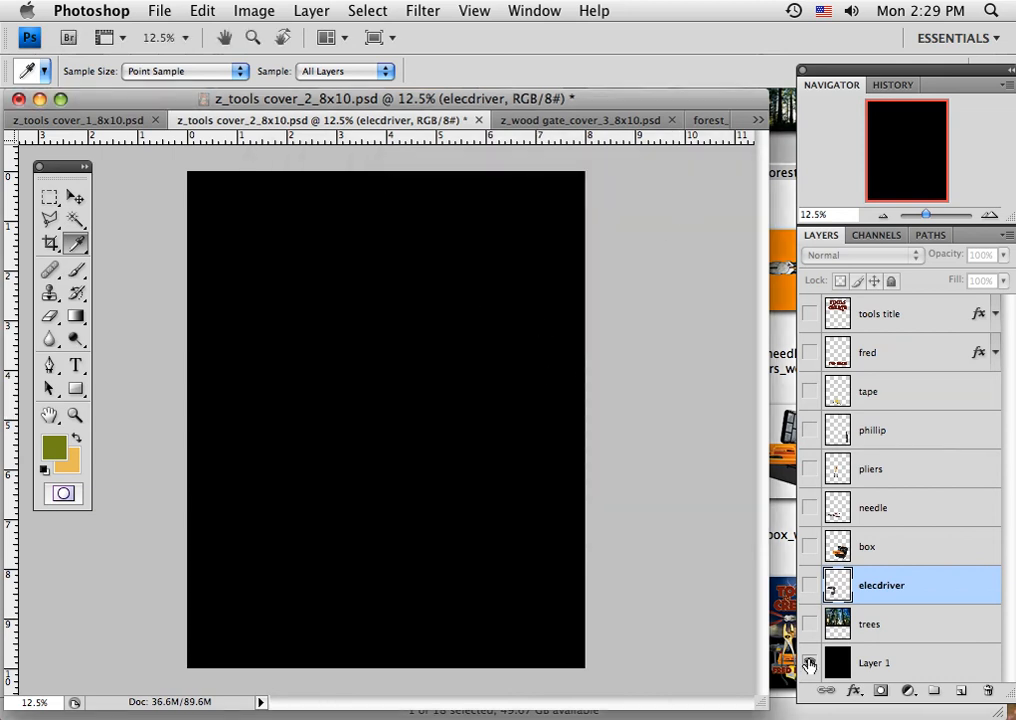
View the trees layer alone, then restore Layer 1, box, needle, pliers, phillip, tape, the author-name layer and tools title, leaving elecdriver hidden.
click(809, 662)
click(809, 624)
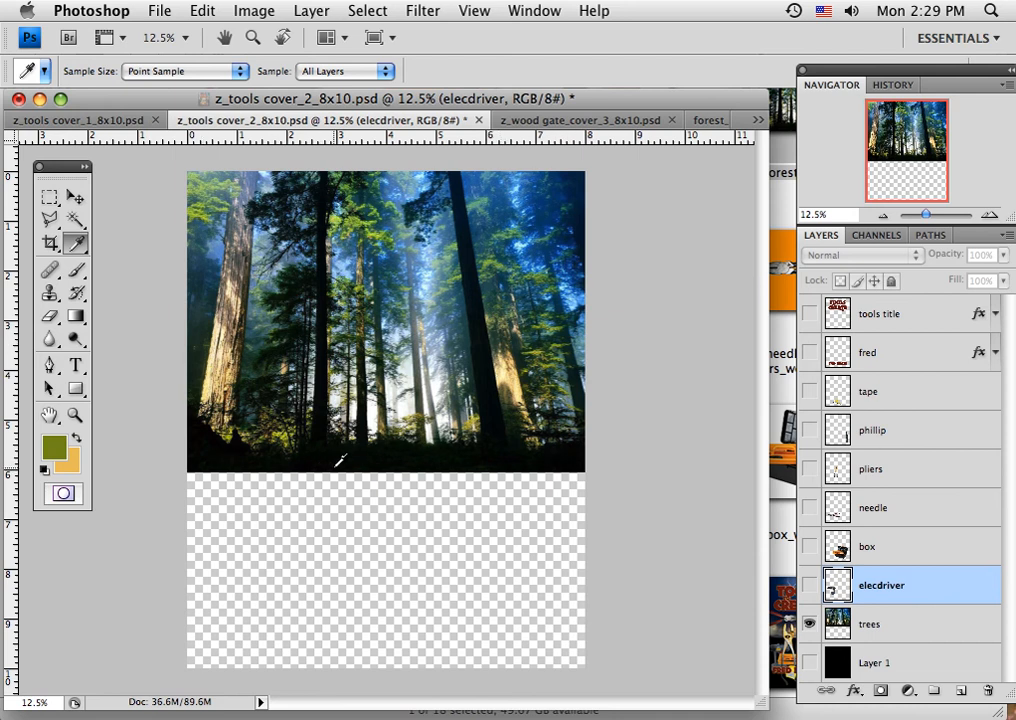
click(809, 662)
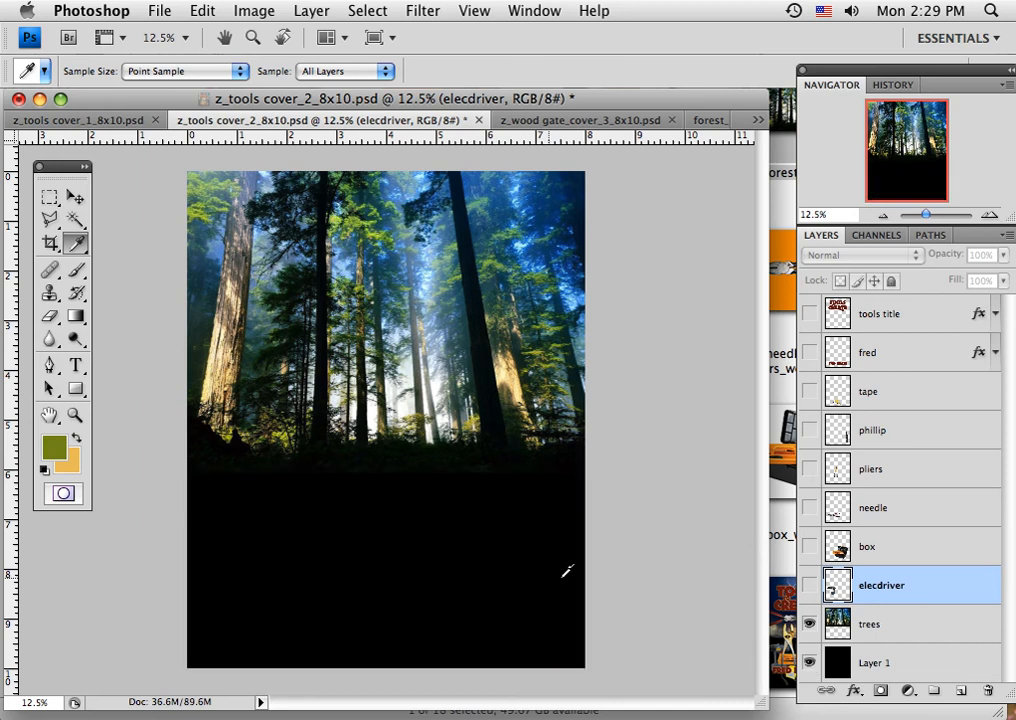
click(809, 508)
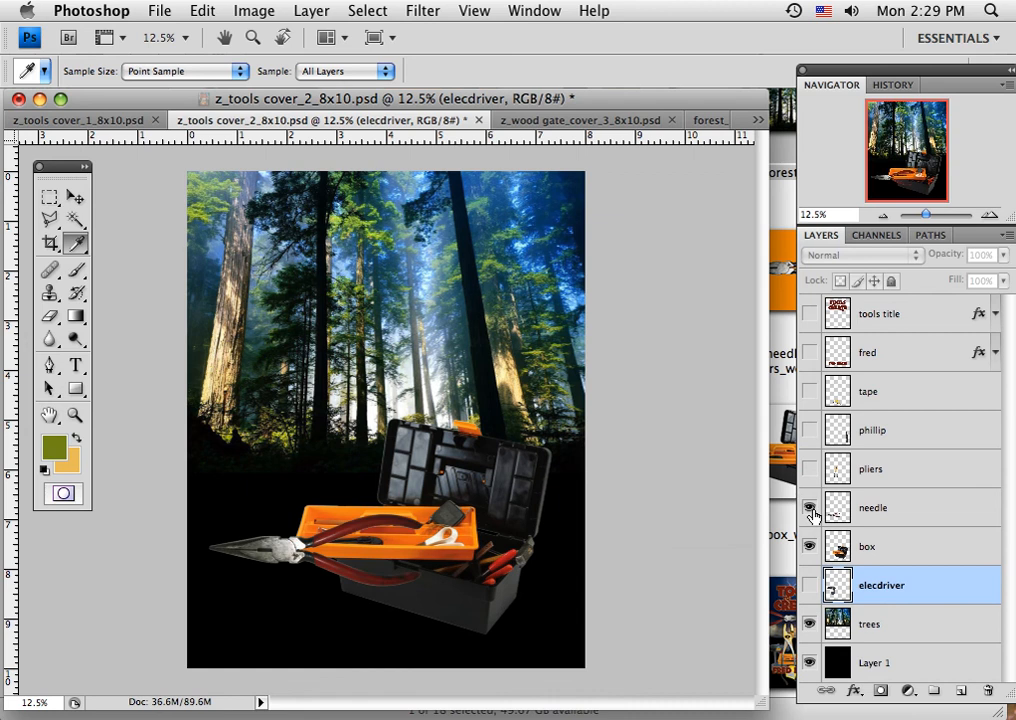
click(809, 468)
click(809, 430)
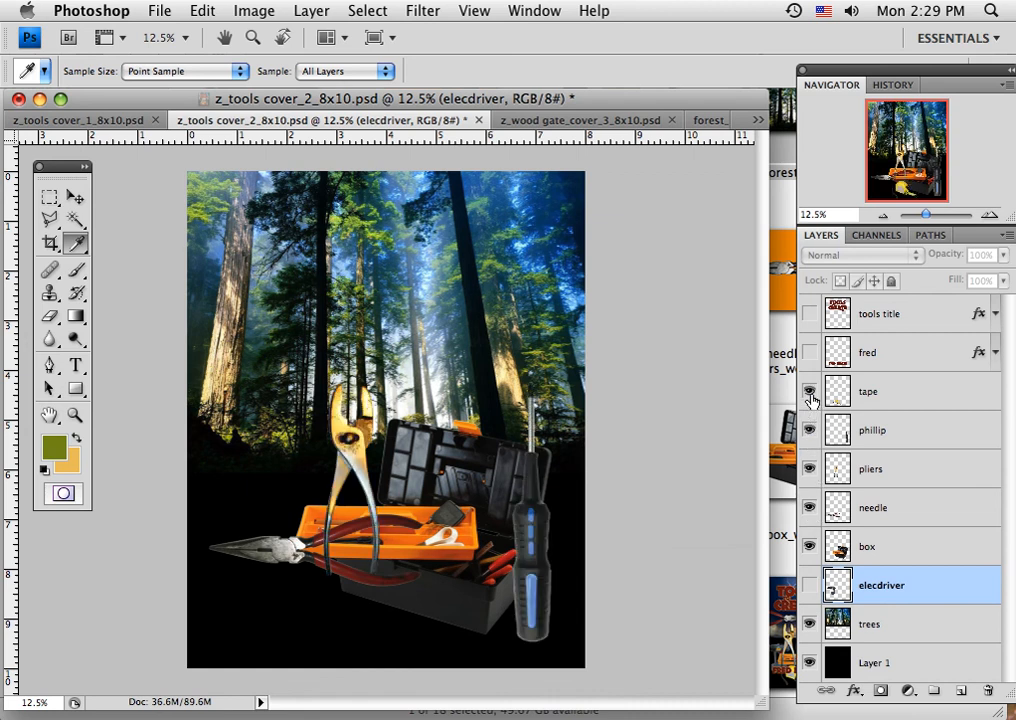
click(809, 391)
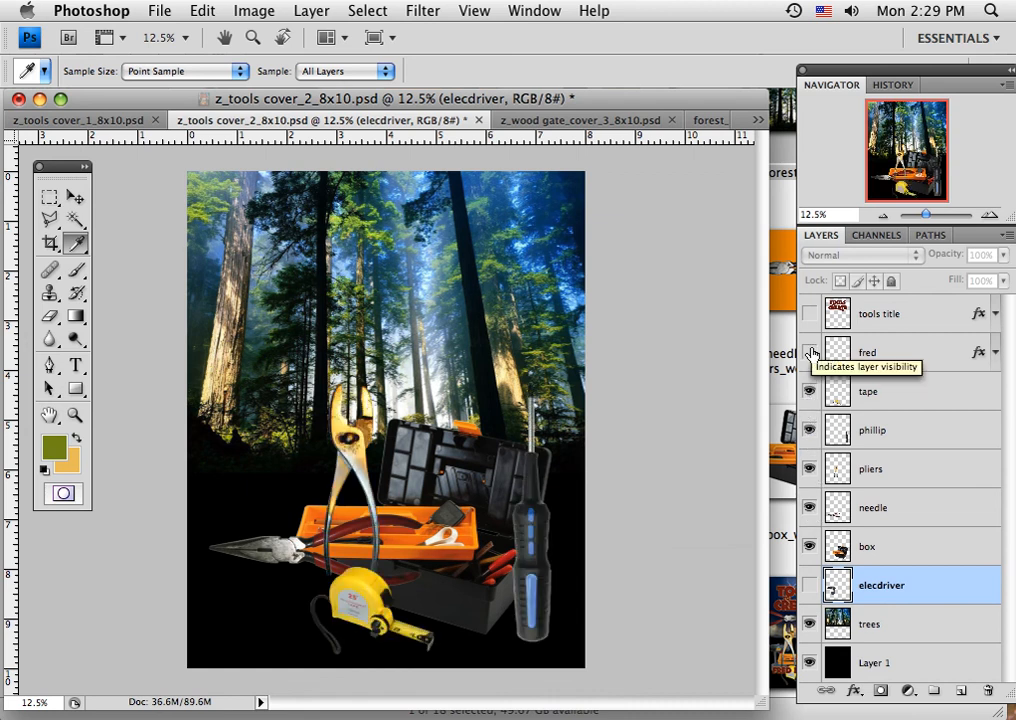
click(810, 353)
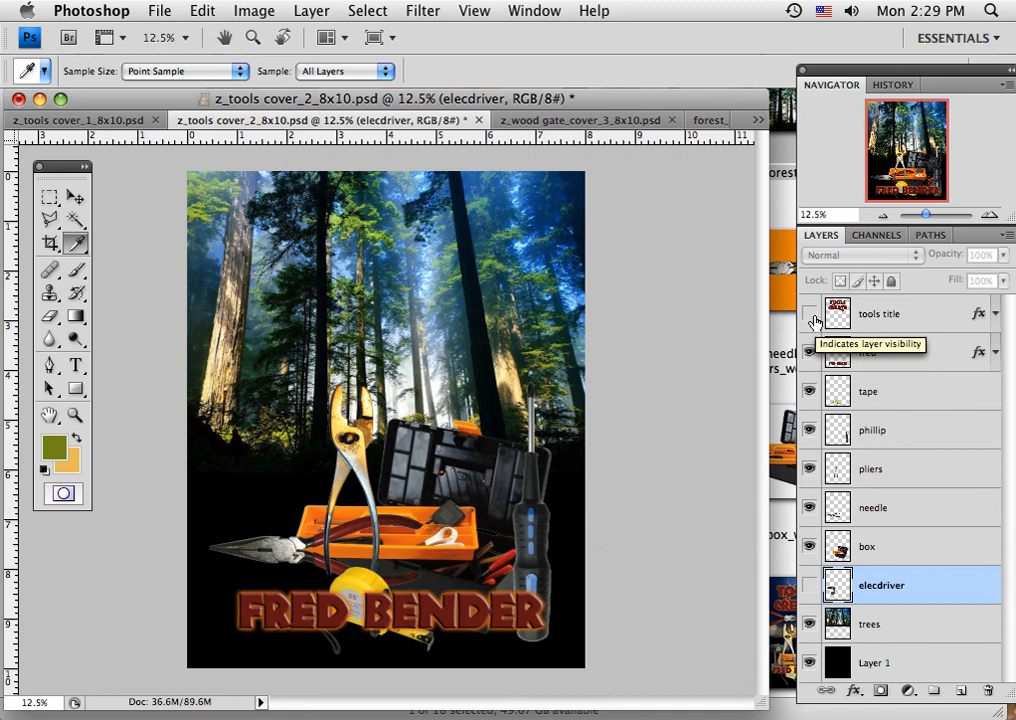
click(809, 314)
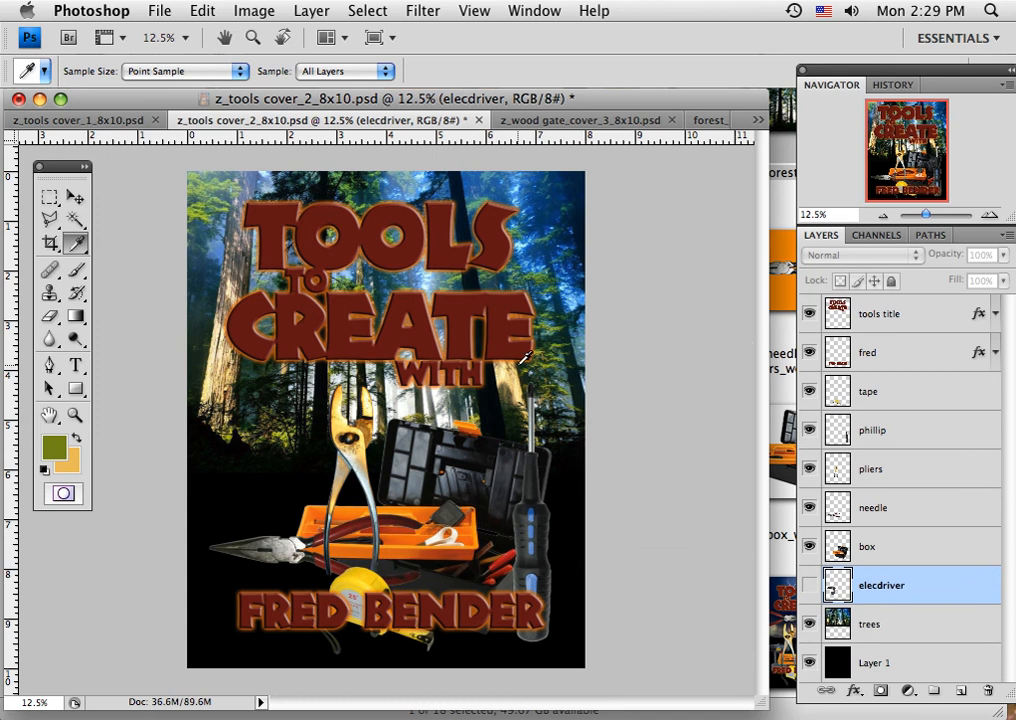
Switch to z_wood gate_cover_3_8x10.psd and hide its layers one by one from Layer 4 down to Layer 1.
click(565, 120)
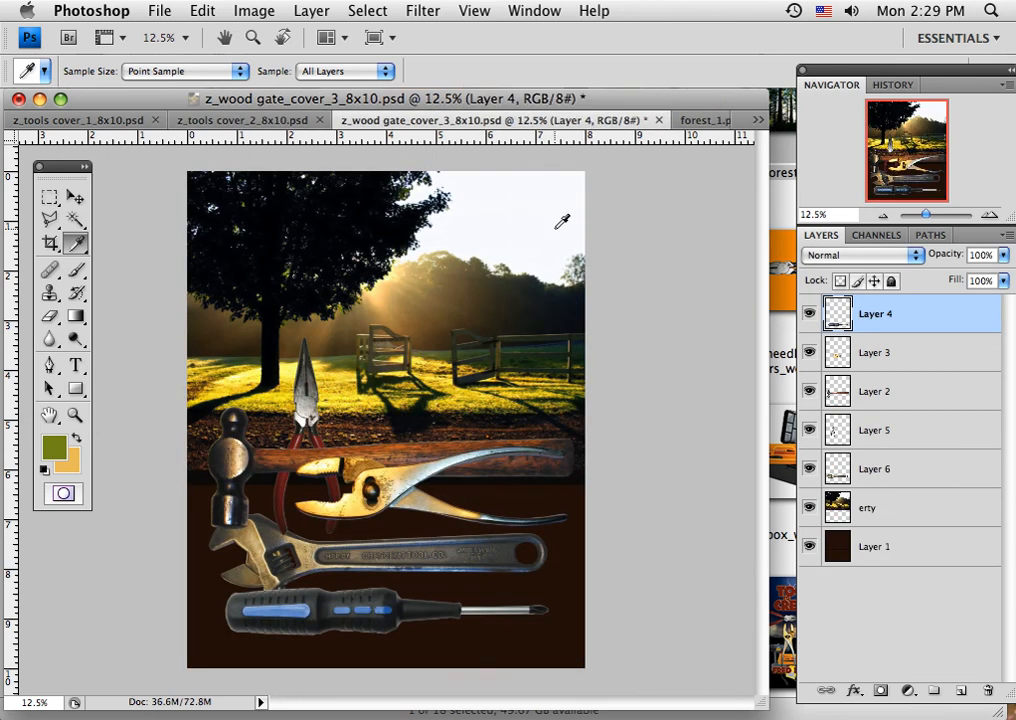
click(808, 316)
click(809, 352)
click(809, 391)
click(809, 430)
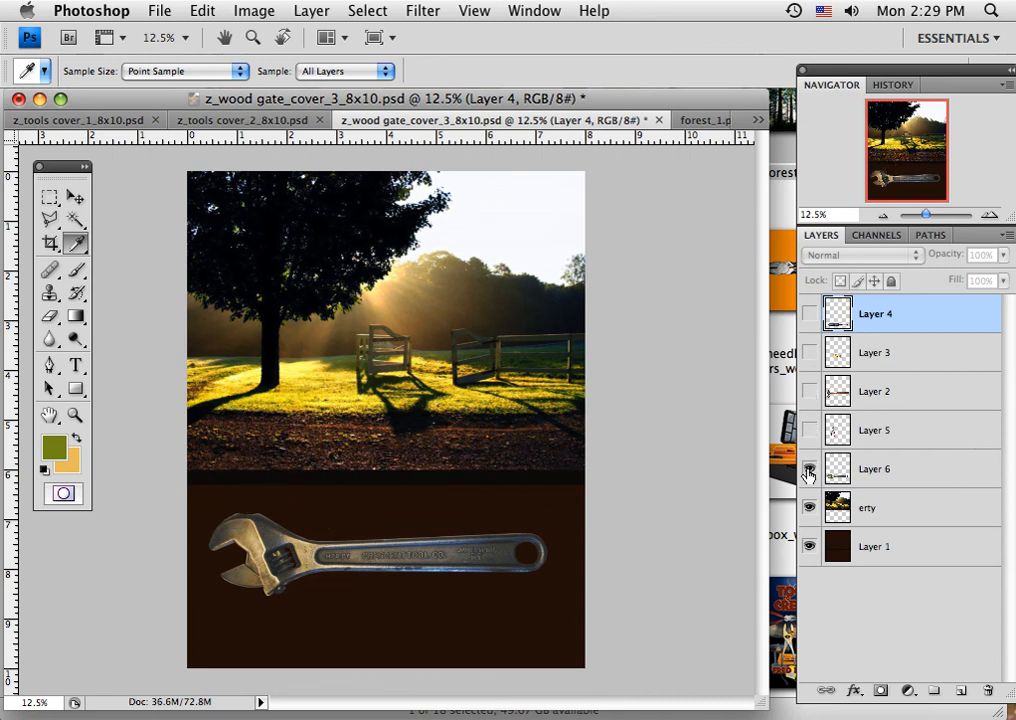
click(809, 468)
click(809, 507)
click(809, 546)
Show the wood gate cover's layers again one at a time, starting with erty and Layer 1 and ending with Layer 4.
click(810, 508)
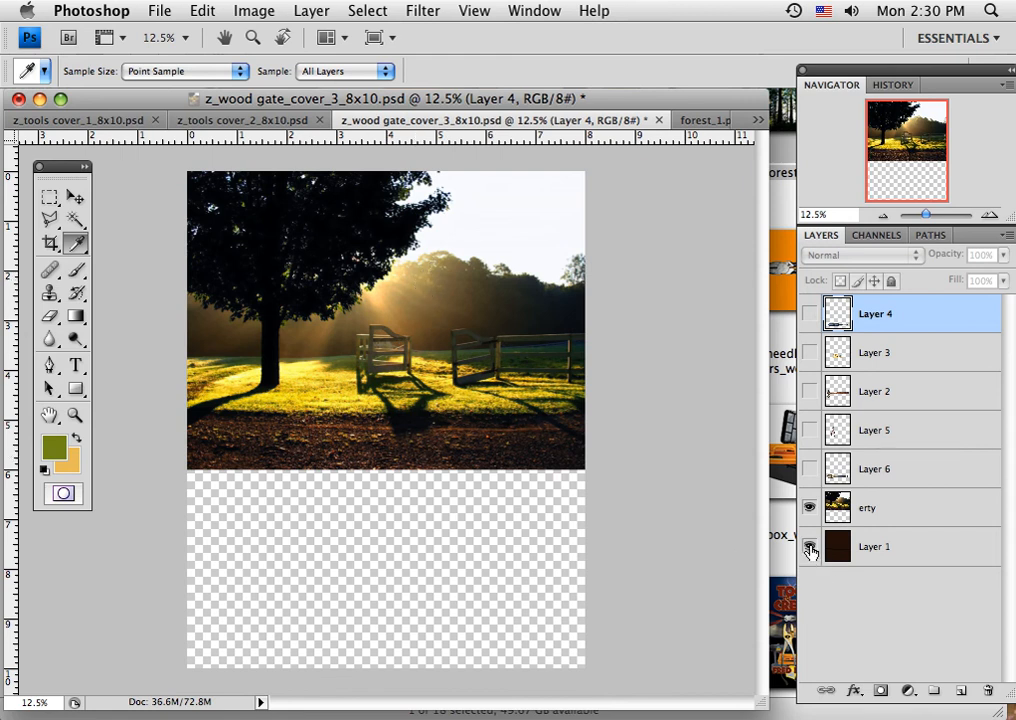
click(809, 548)
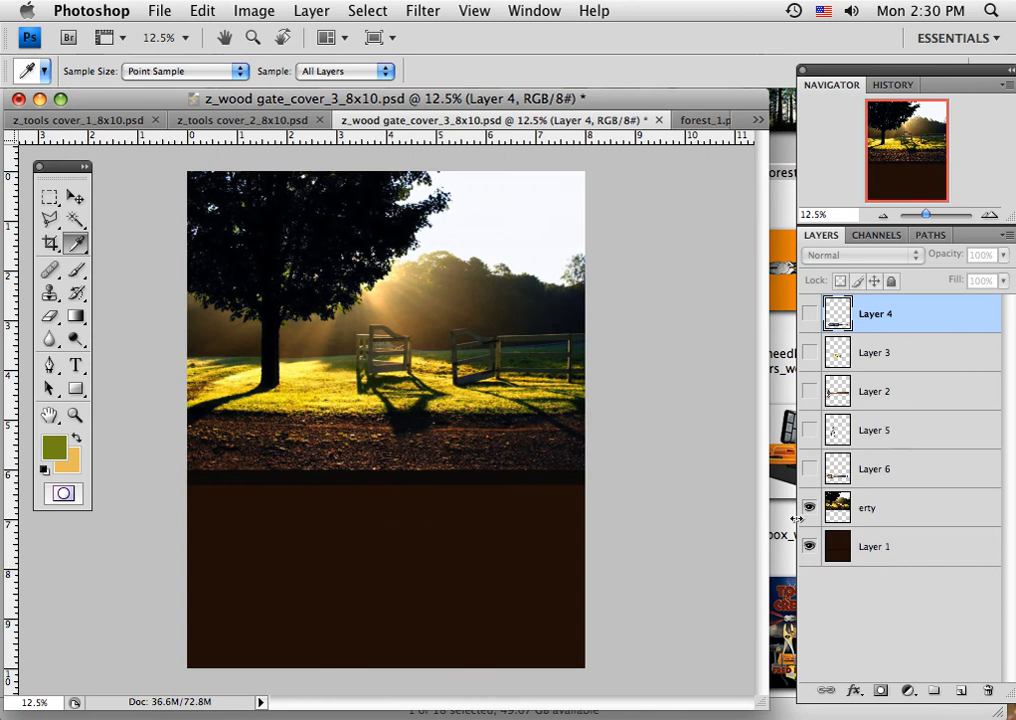
click(811, 469)
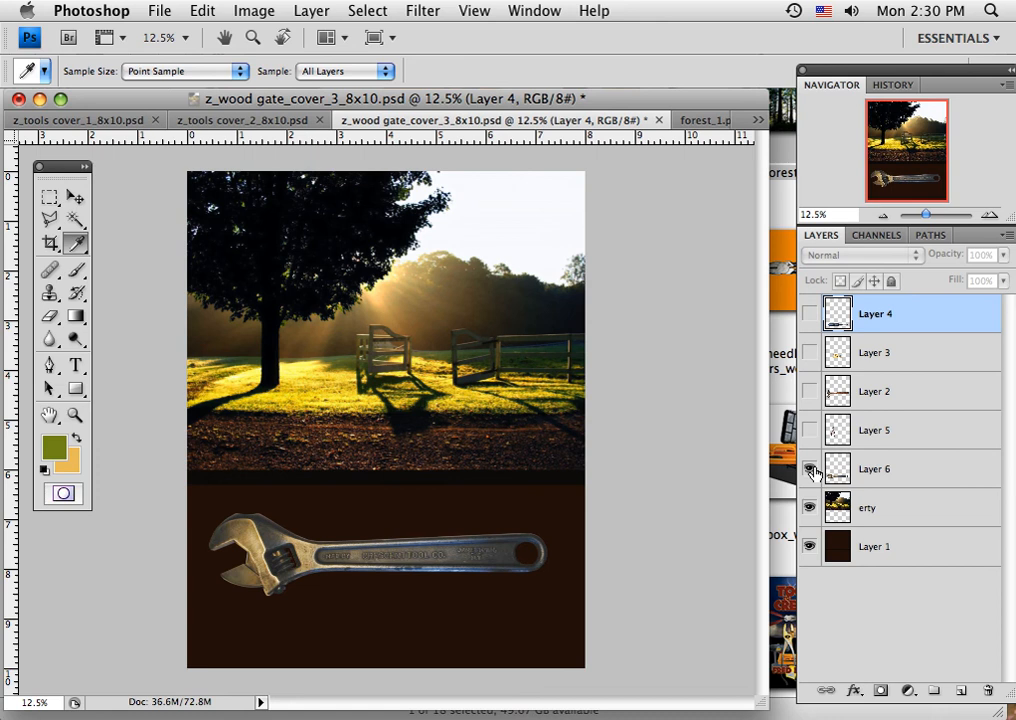
click(810, 429)
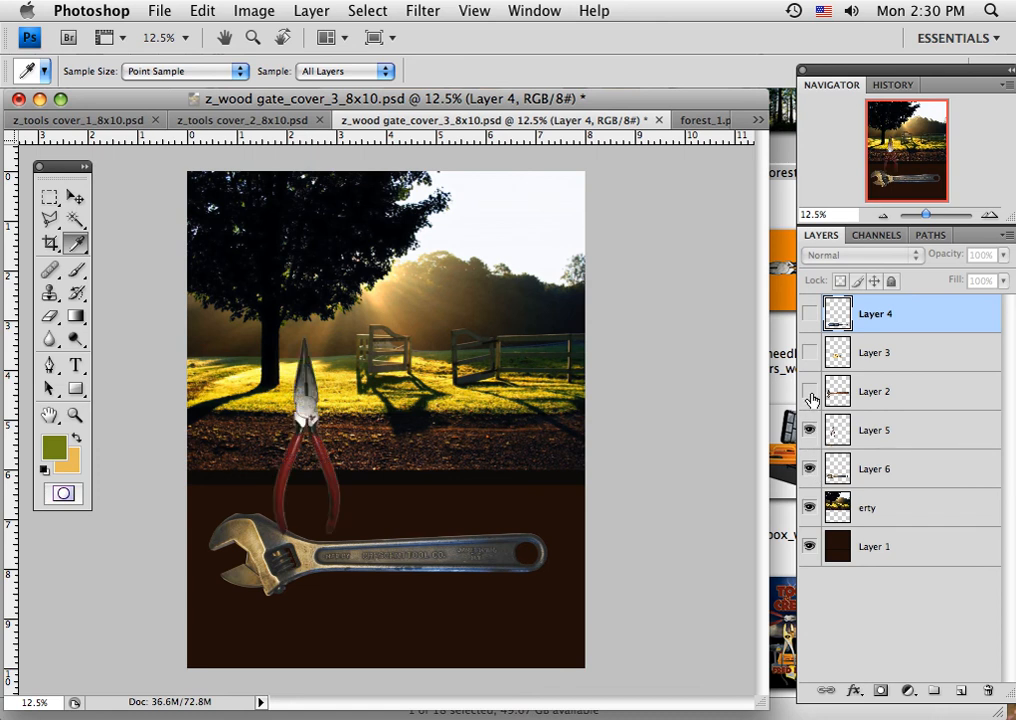
click(810, 391)
click(810, 352)
click(810, 314)
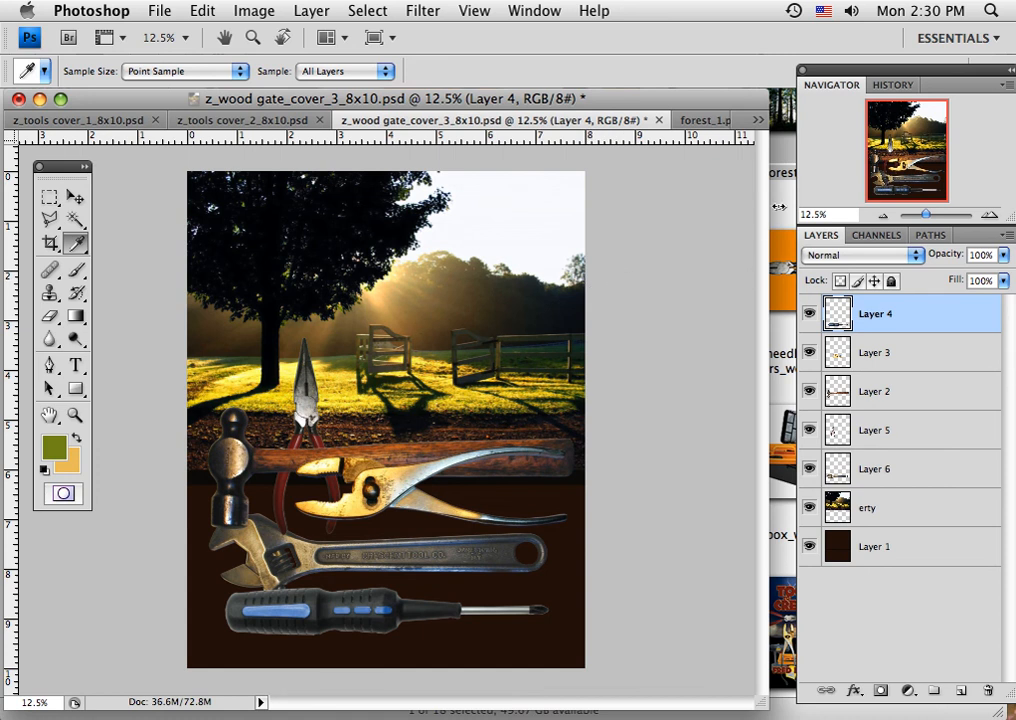
Switch to forest_1.psd and check its Image Size dimensions and resolution without changing any value.
click(708, 122)
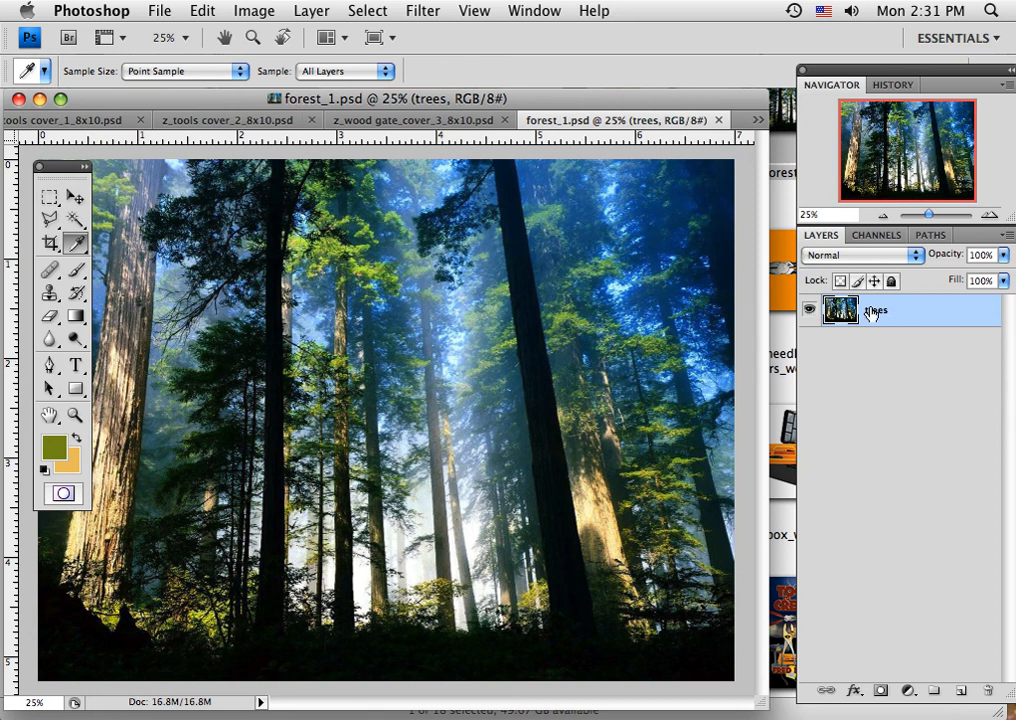
click(249, 11)
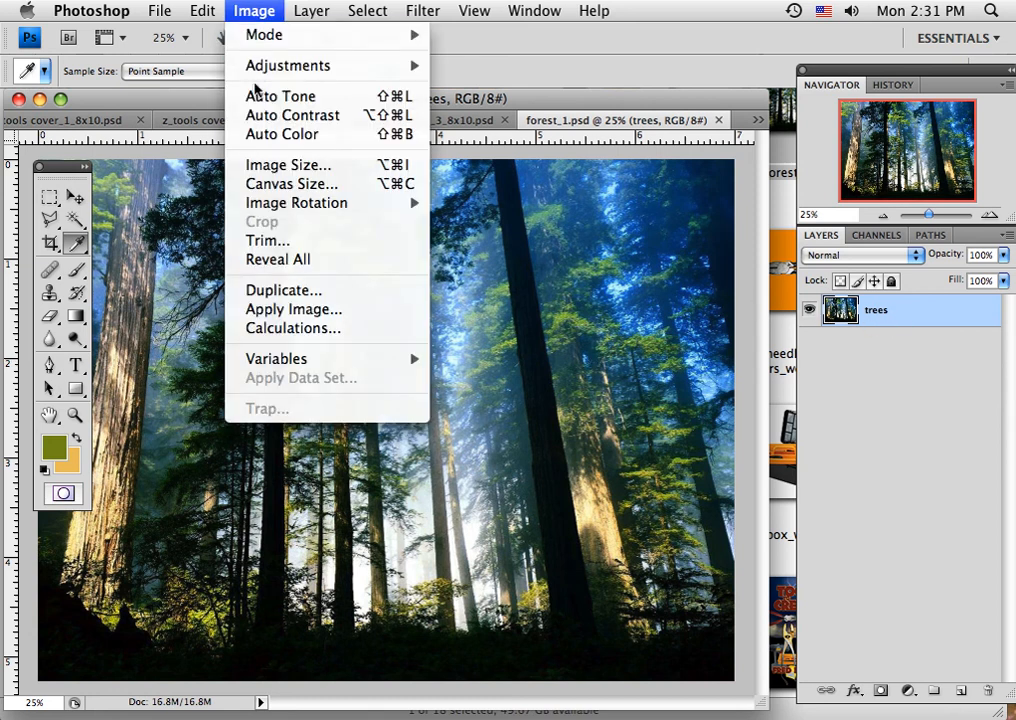
click(256, 164)
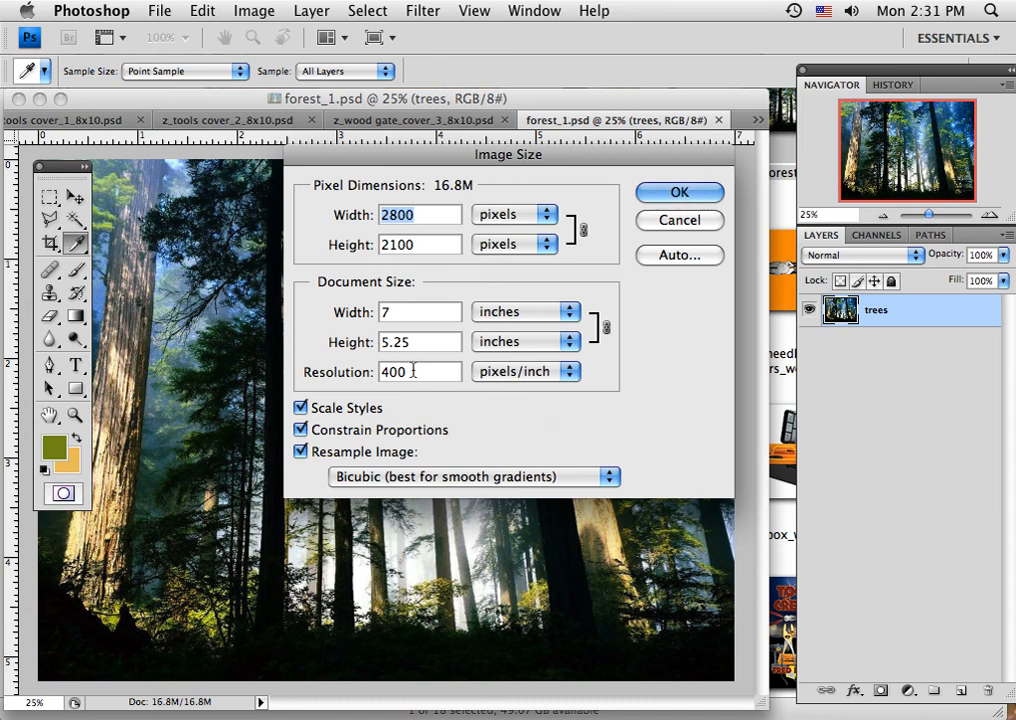
click(678, 194)
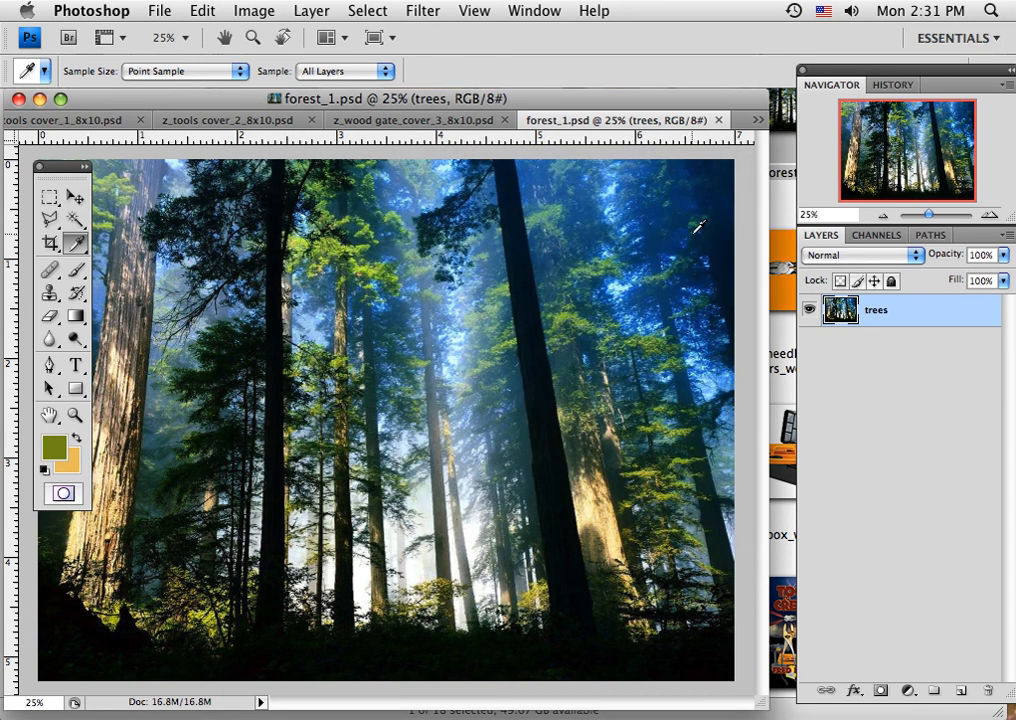
Add a new layer beneath the trees layer in forest_1.psd and name it canvas.
click(962, 694)
drag(907, 324, 908, 360)
double_click(879, 344)
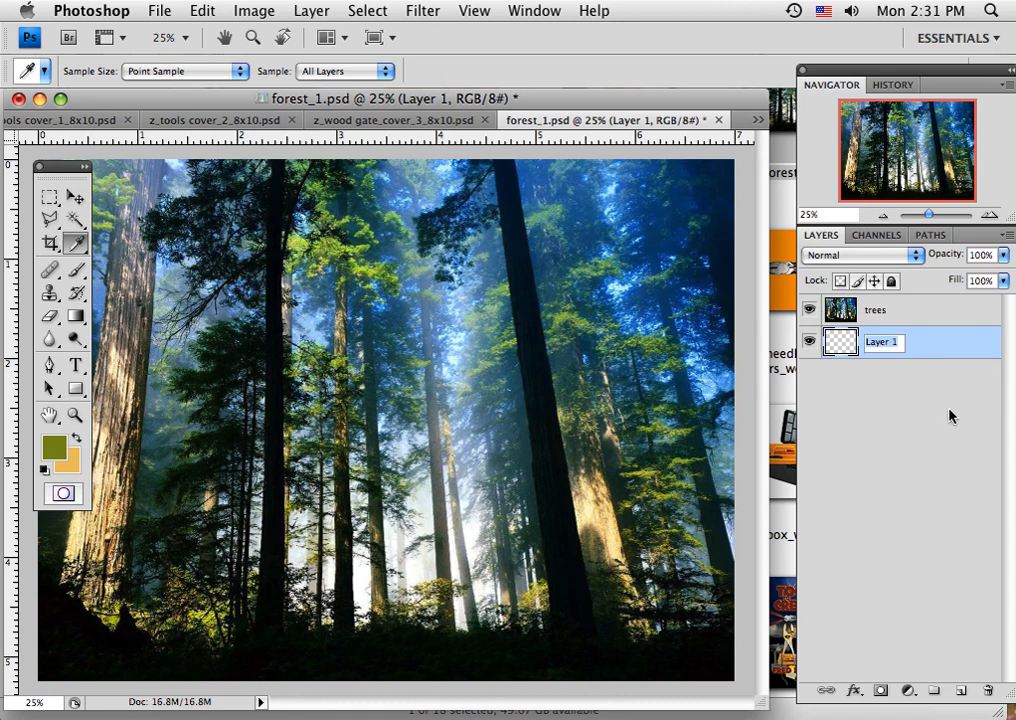
text(canvas)
click(925, 356)
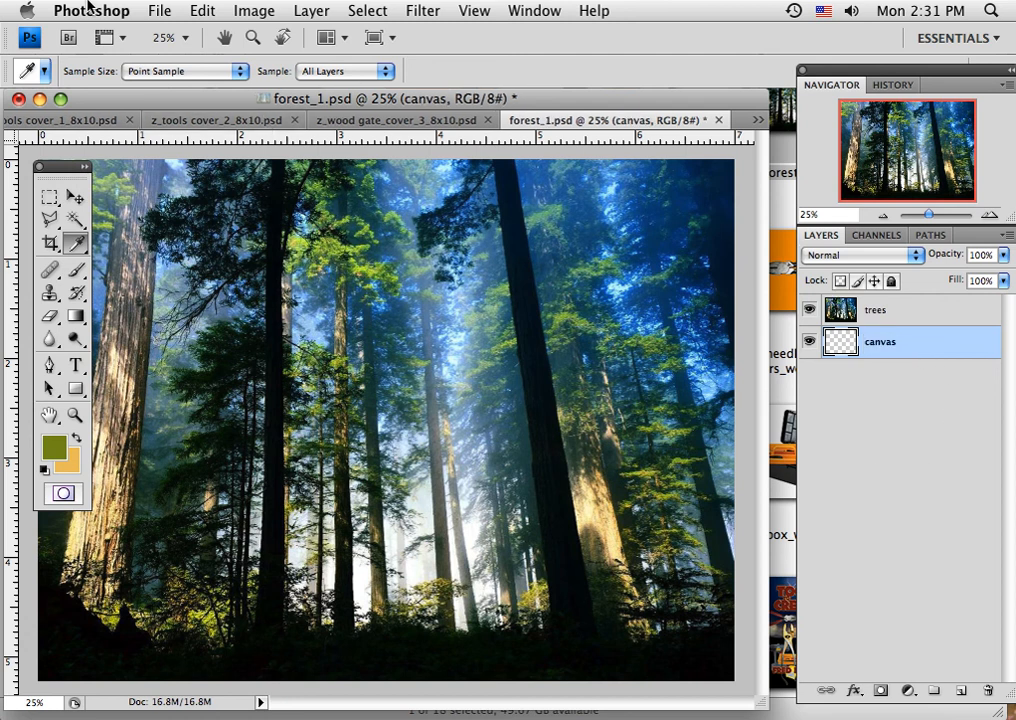
Enlarge the canvas to 8 inches wide and 10 inches high, anchoring the existing image at the top centre.
click(232, 10)
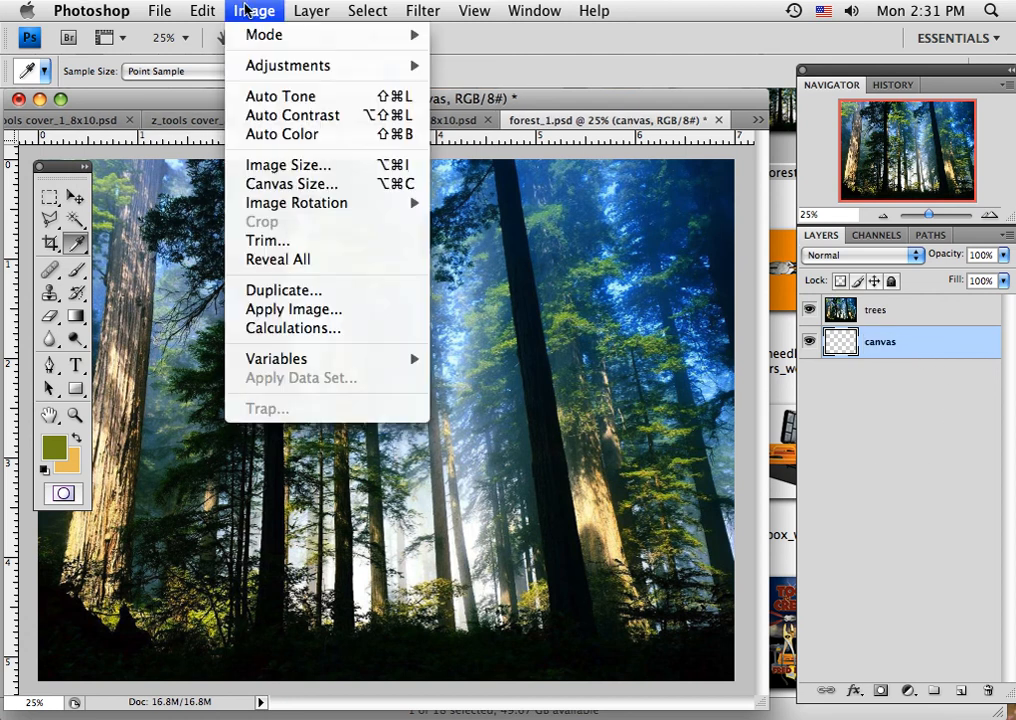
click(272, 184)
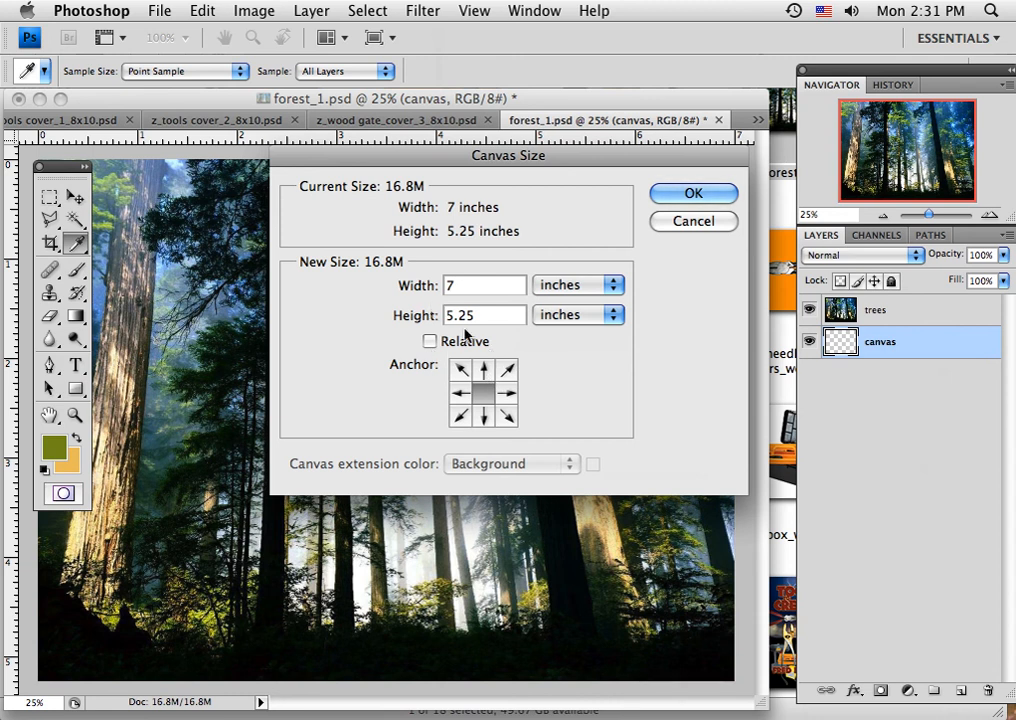
click(422, 292)
text(8)
click(415, 318)
text(10)
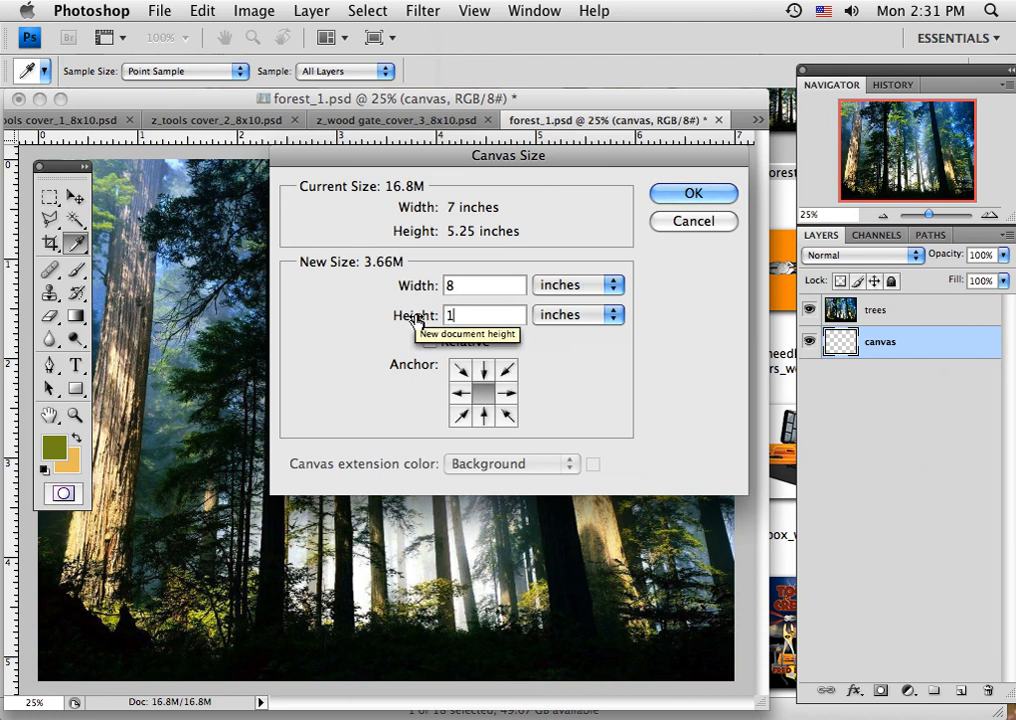
click(485, 369)
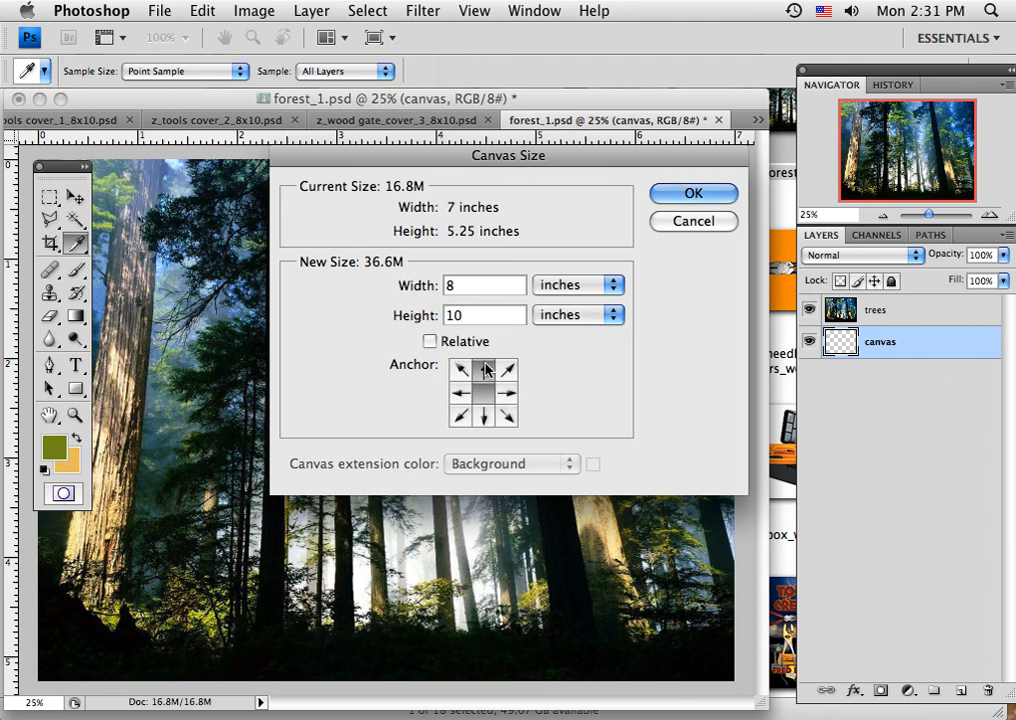
click(484, 416)
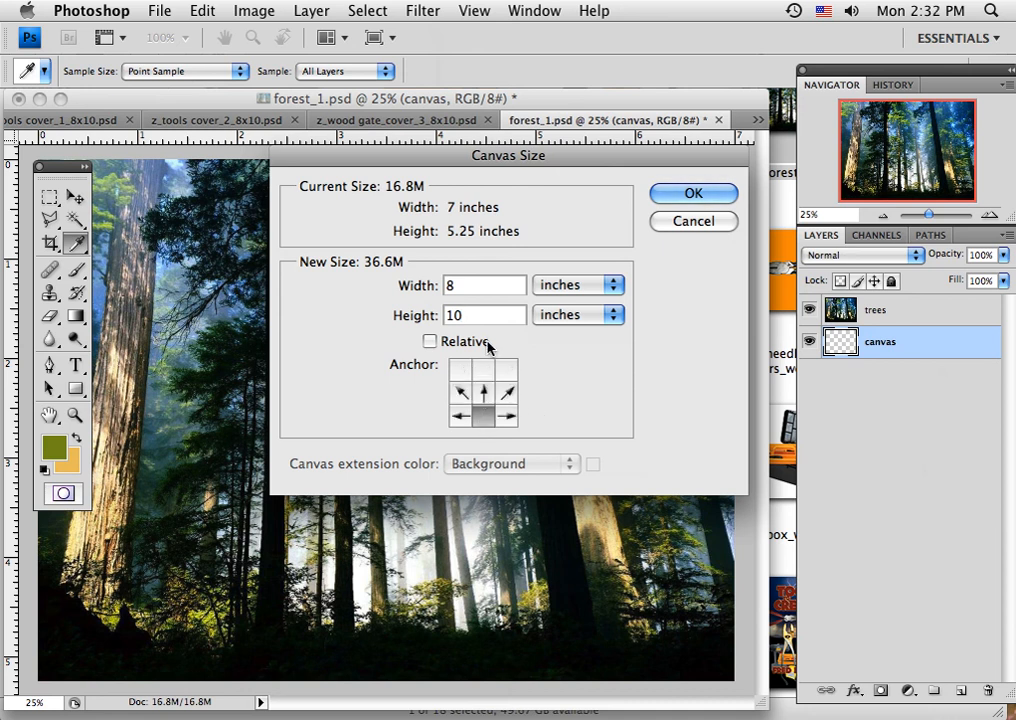
click(484, 370)
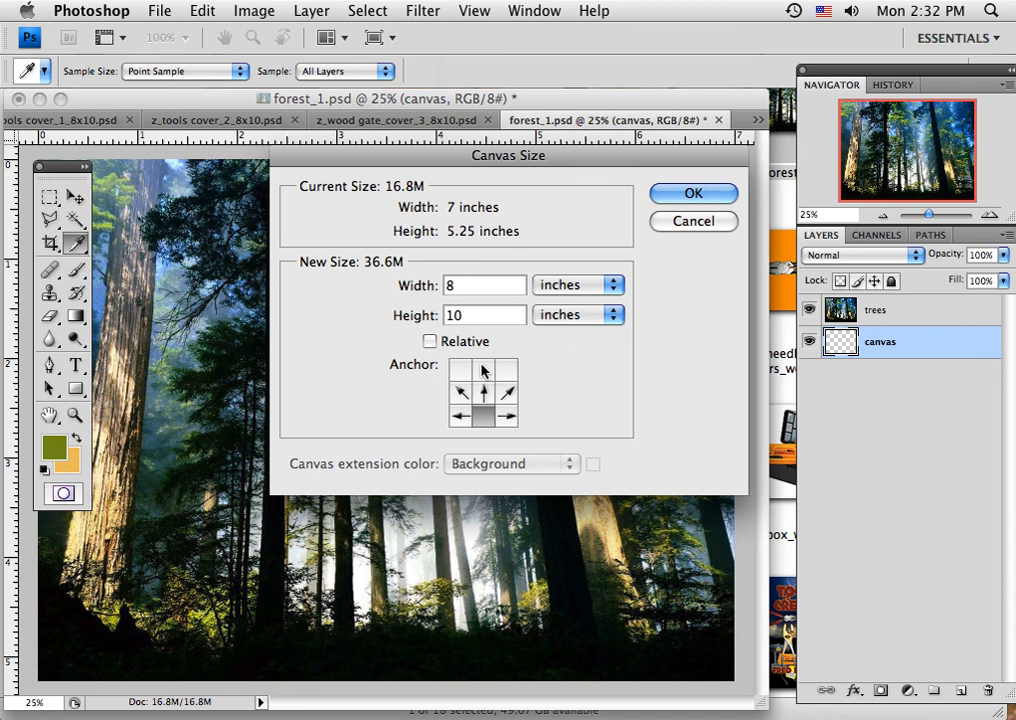
click(664, 193)
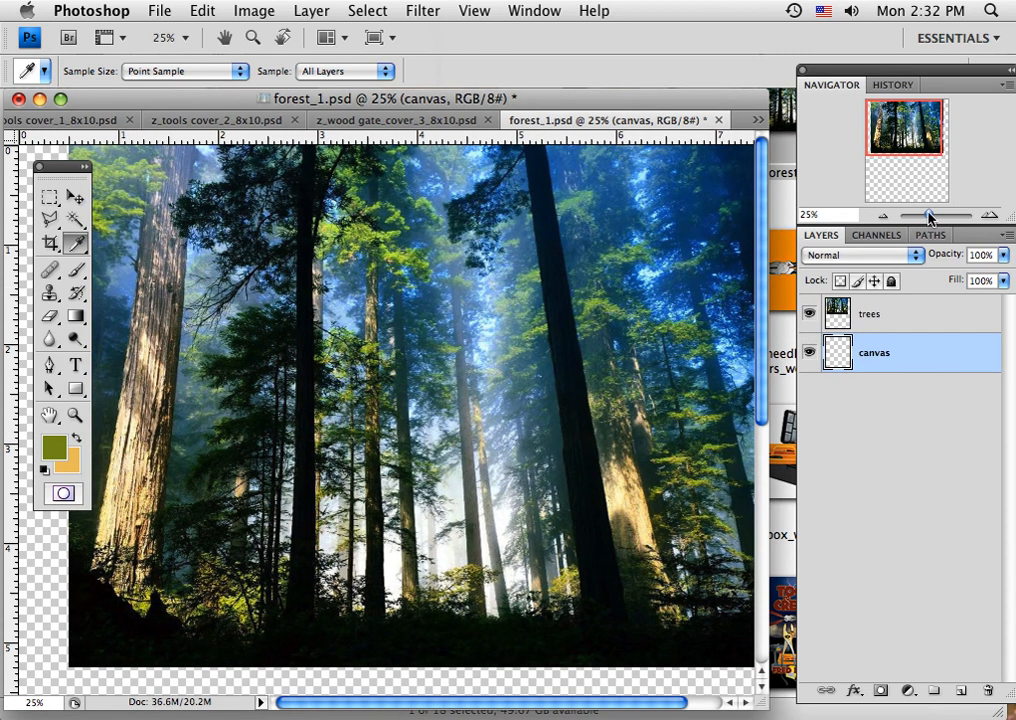
Move the trees image flush with the canvas's upper-left corner and scale it proportionally to 115% so it spans the full canvas width.
drag(930, 216, 927, 216)
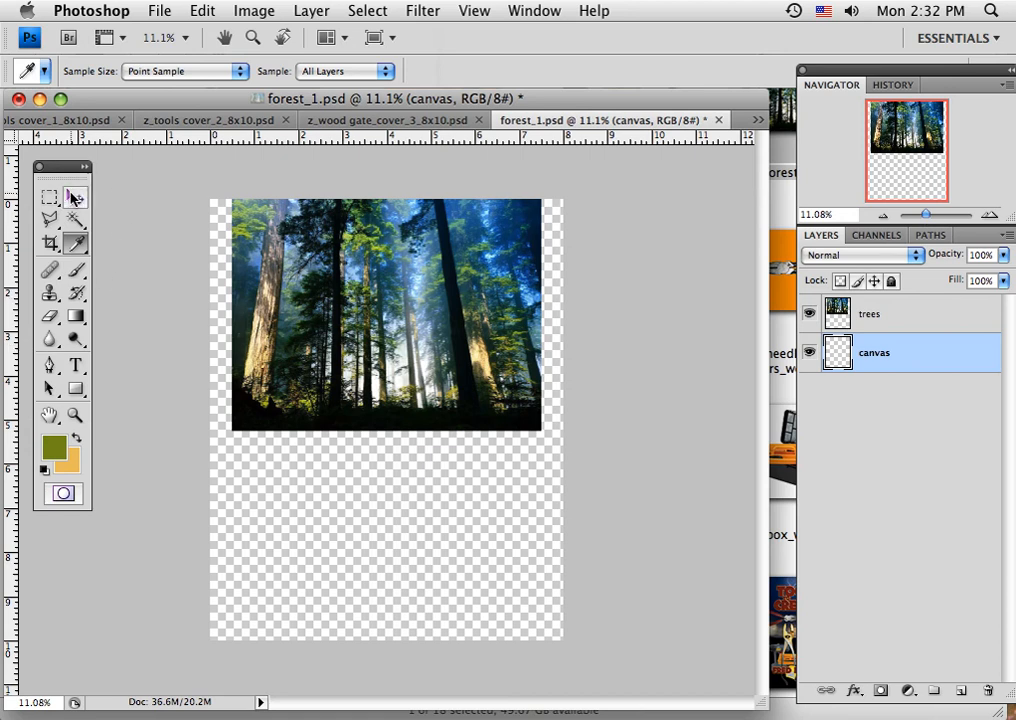
key(v)
click(217, 72)
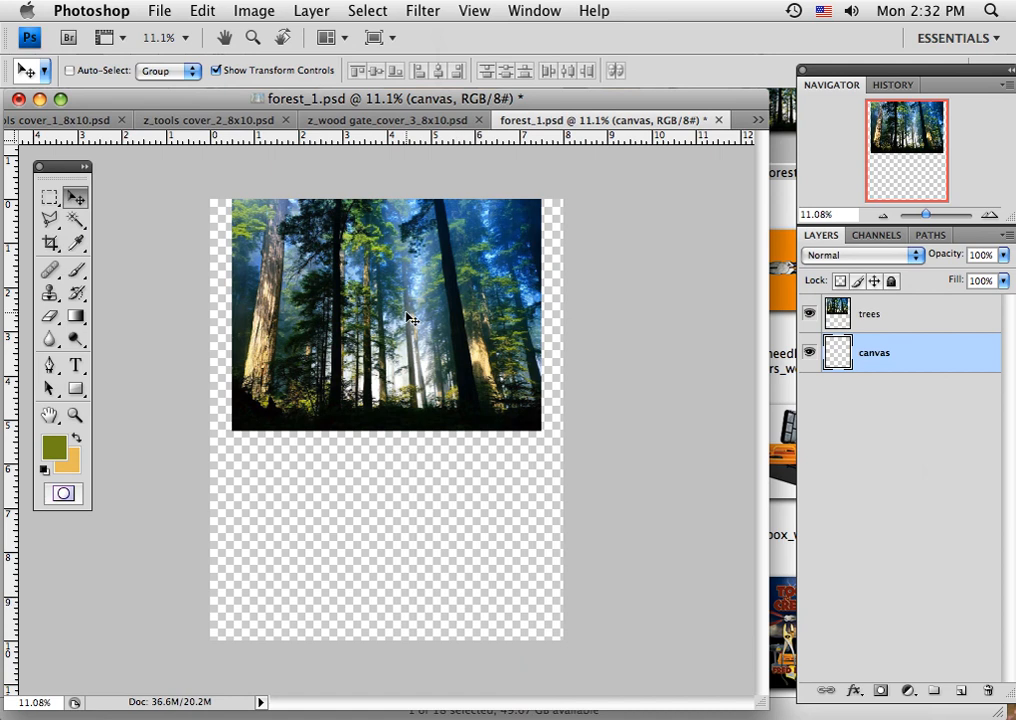
click(900, 318)
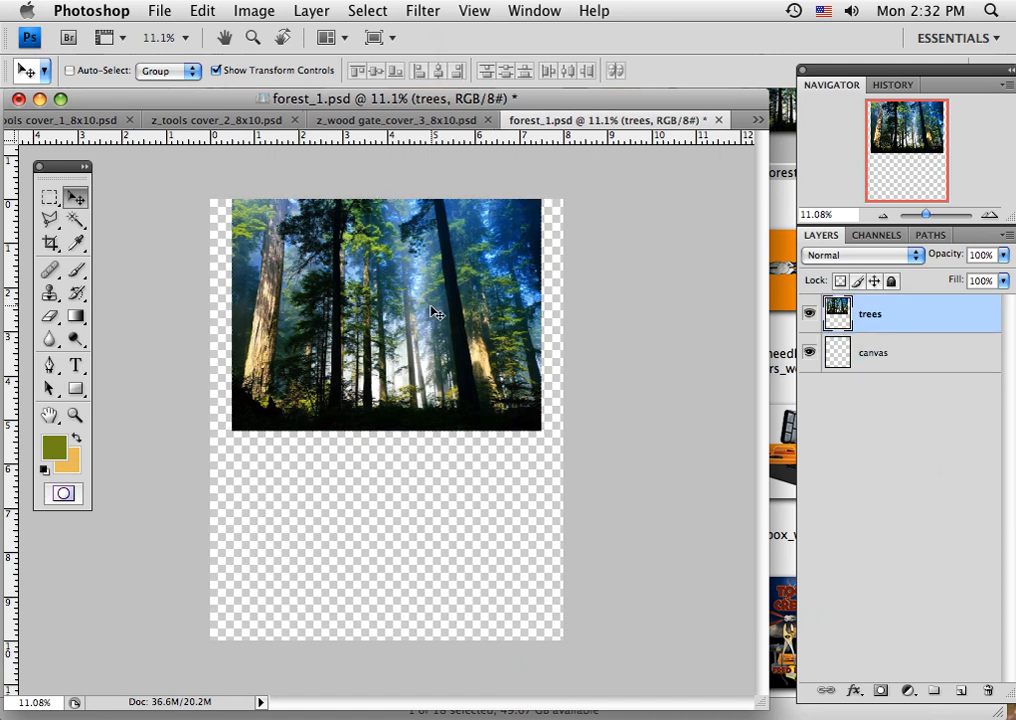
drag(431, 313, 408, 311)
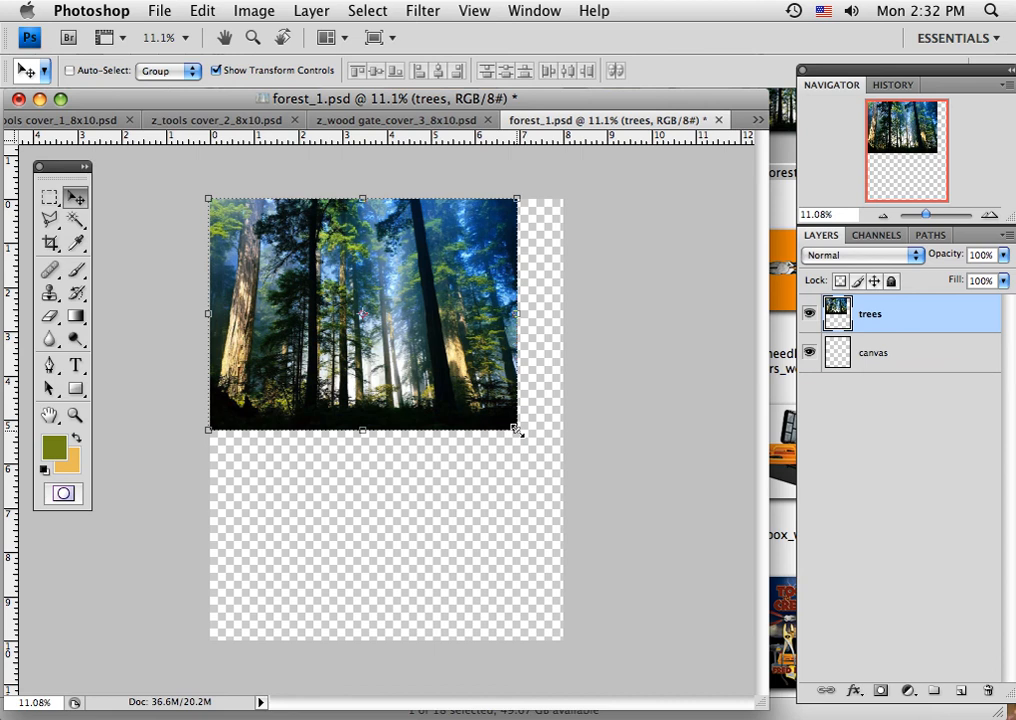
drag(516, 430, 556, 476)
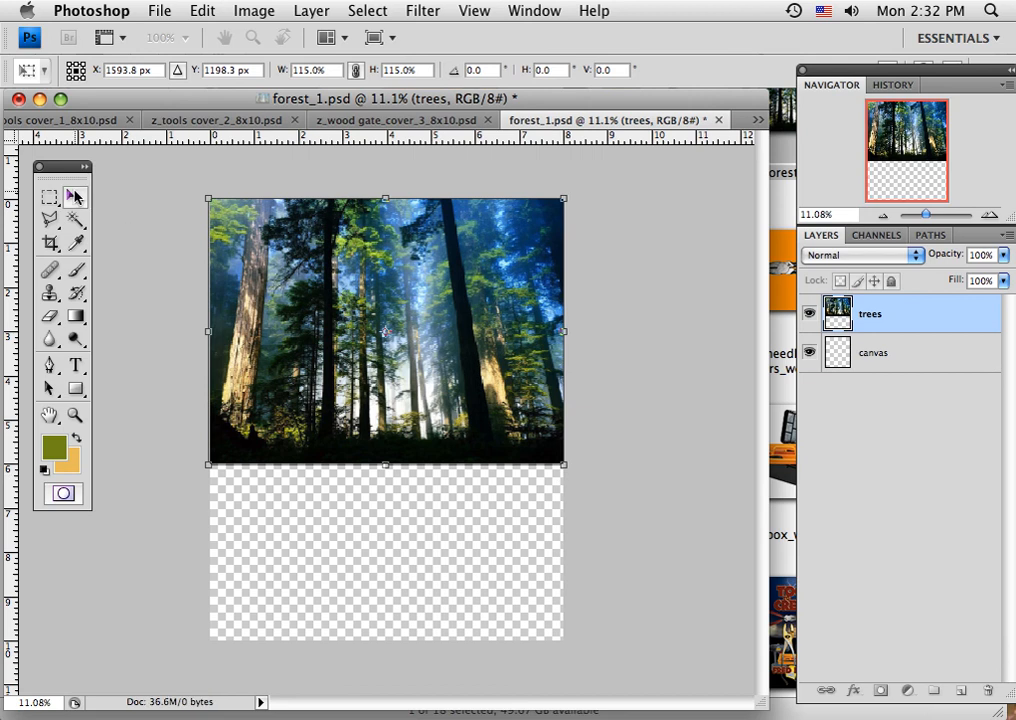
click(75, 197)
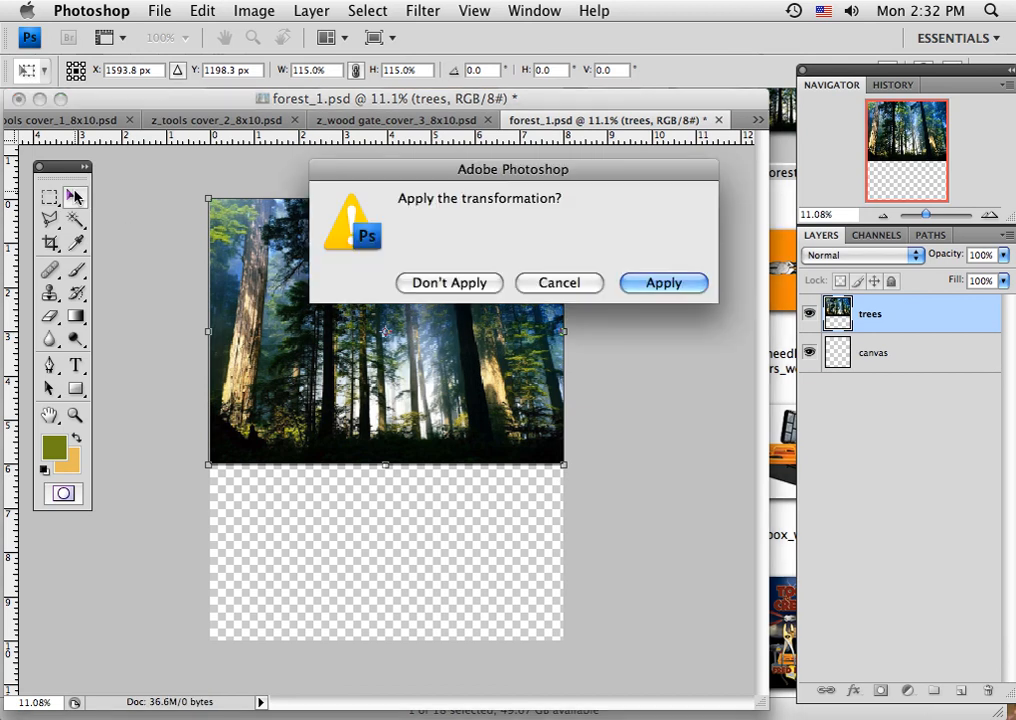
click(646, 283)
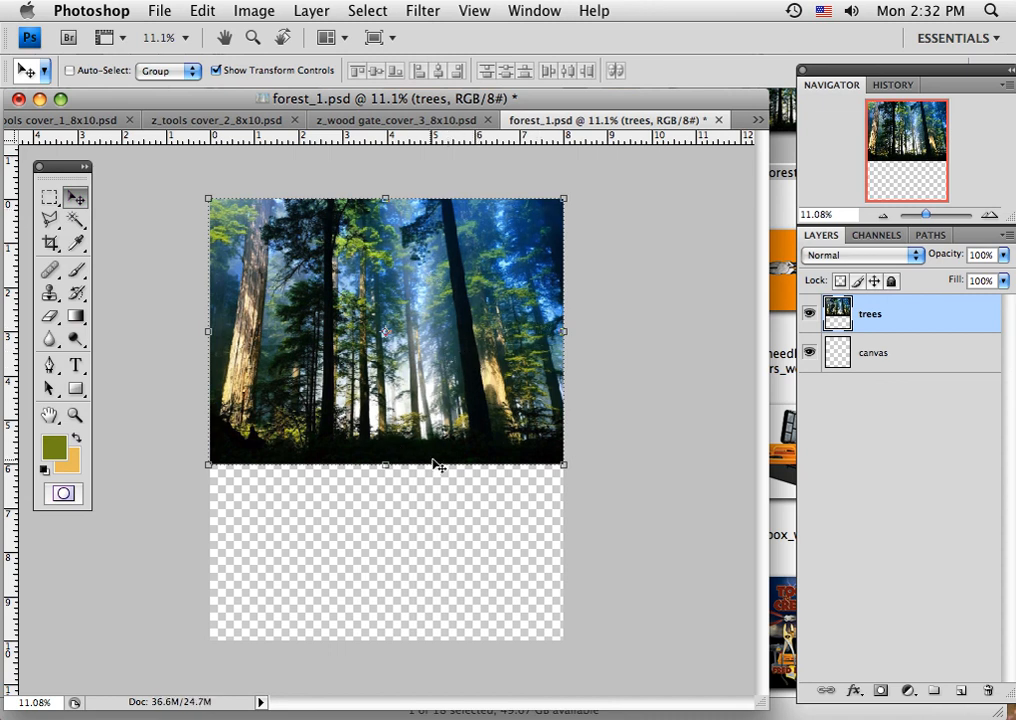
Set the foreground colour to near-black #030303 and fill the canvas layer with it.
click(50, 448)
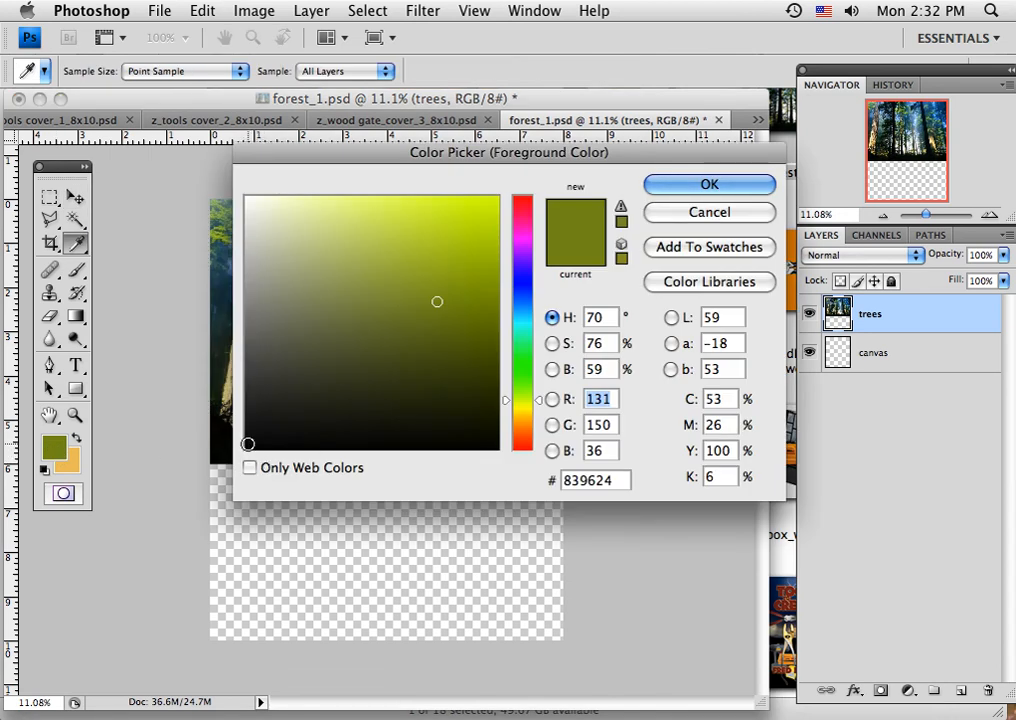
click(249, 446)
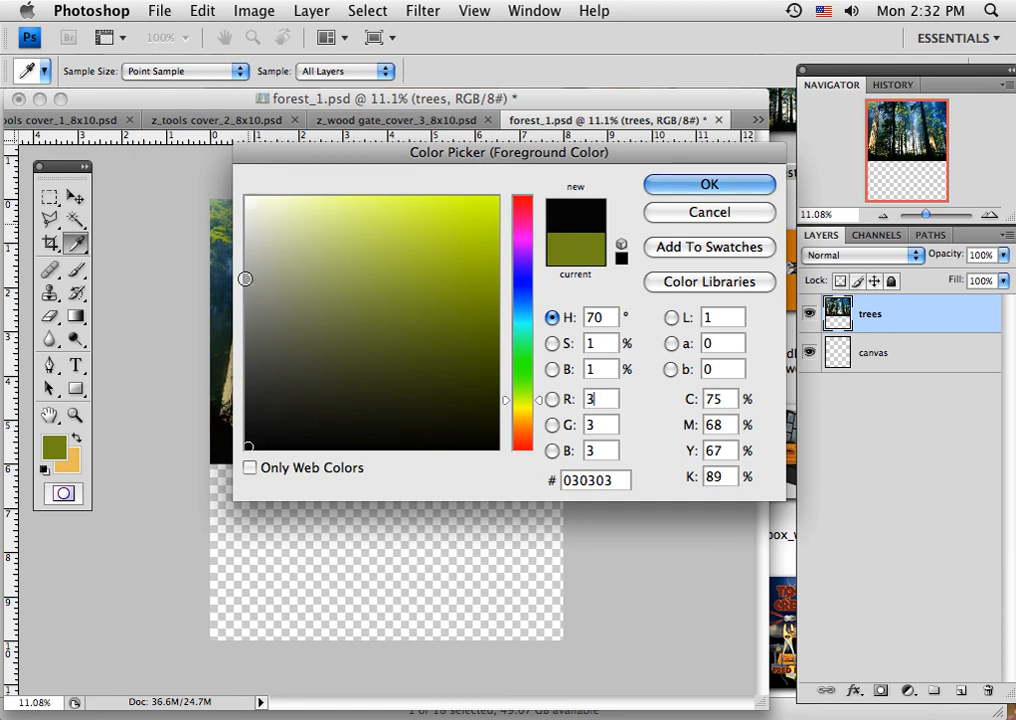
click(686, 190)
key(v)
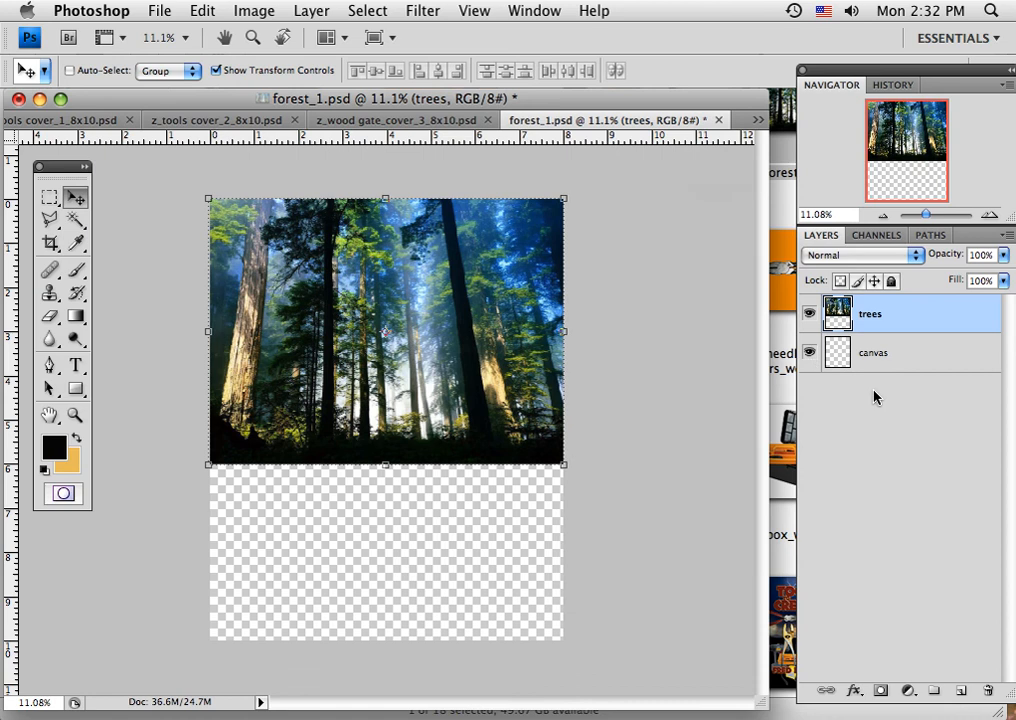
click(916, 359)
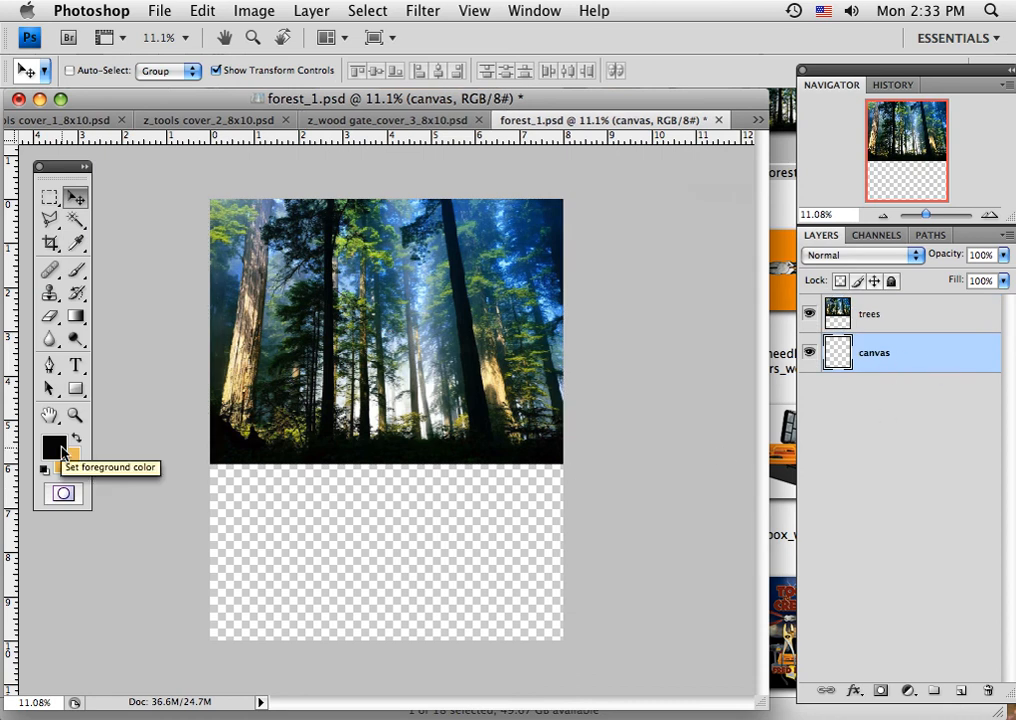
key(alt+BackSpace)
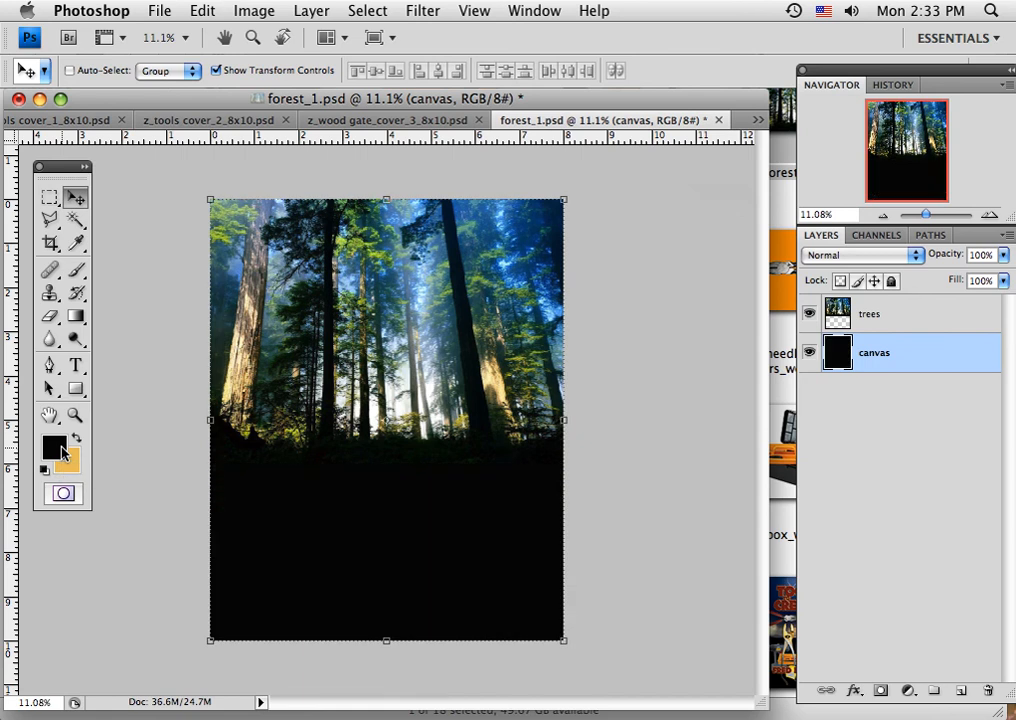
Hide and show the canvas layer to check its fill, and add a new layer above the trees layer.
click(810, 353)
click(810, 353)
click(918, 320)
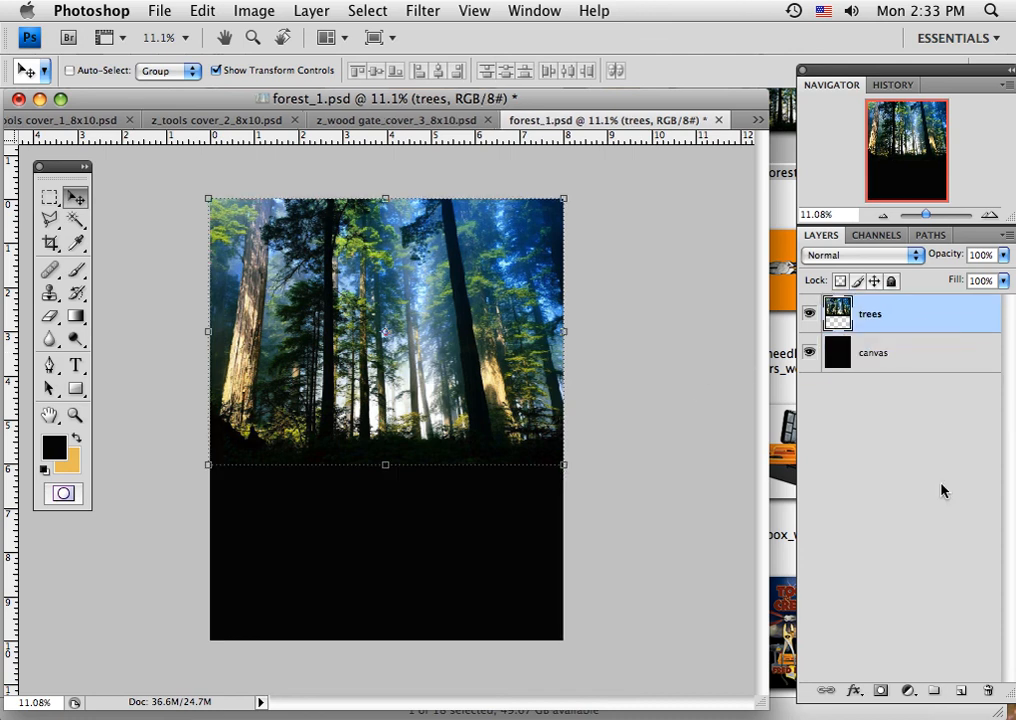
click(960, 692)
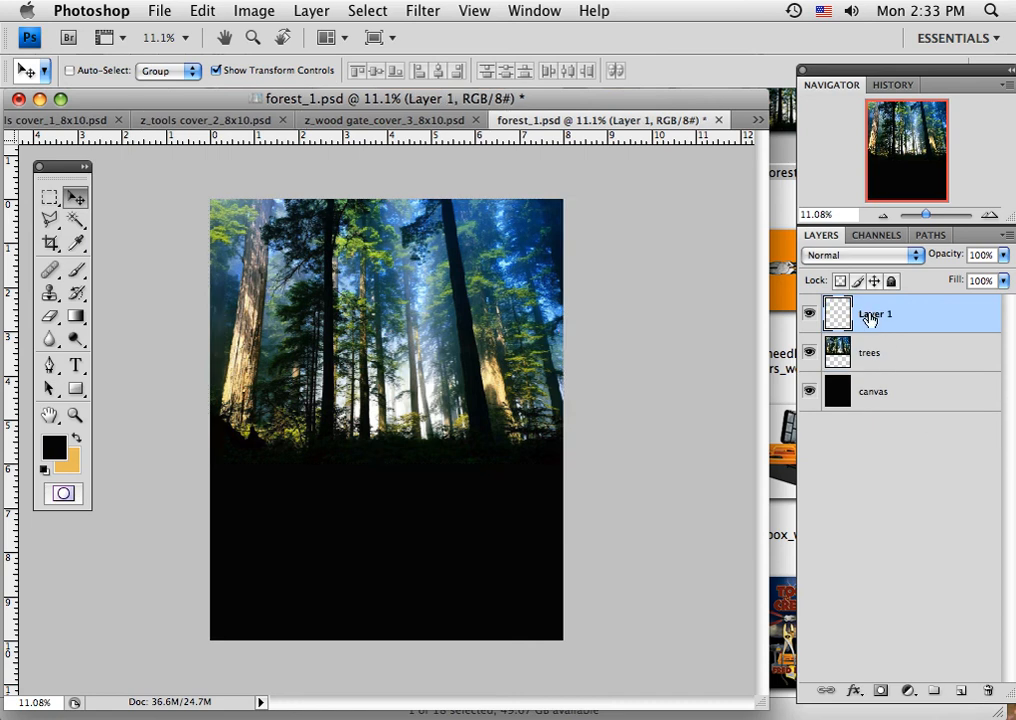
Switch to Finder, open ballpeen_worked.psd from the 8_cut_montague_tools folder, and check its Image Size without changing any value.
click(783, 341)
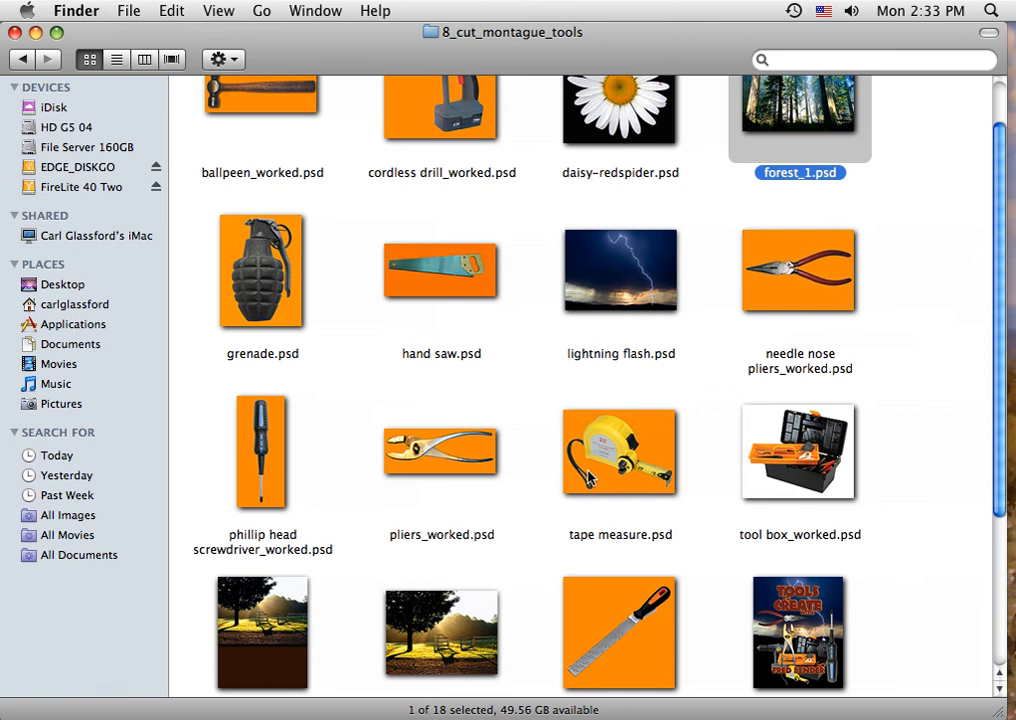
scroll(597, 386, up, 3)
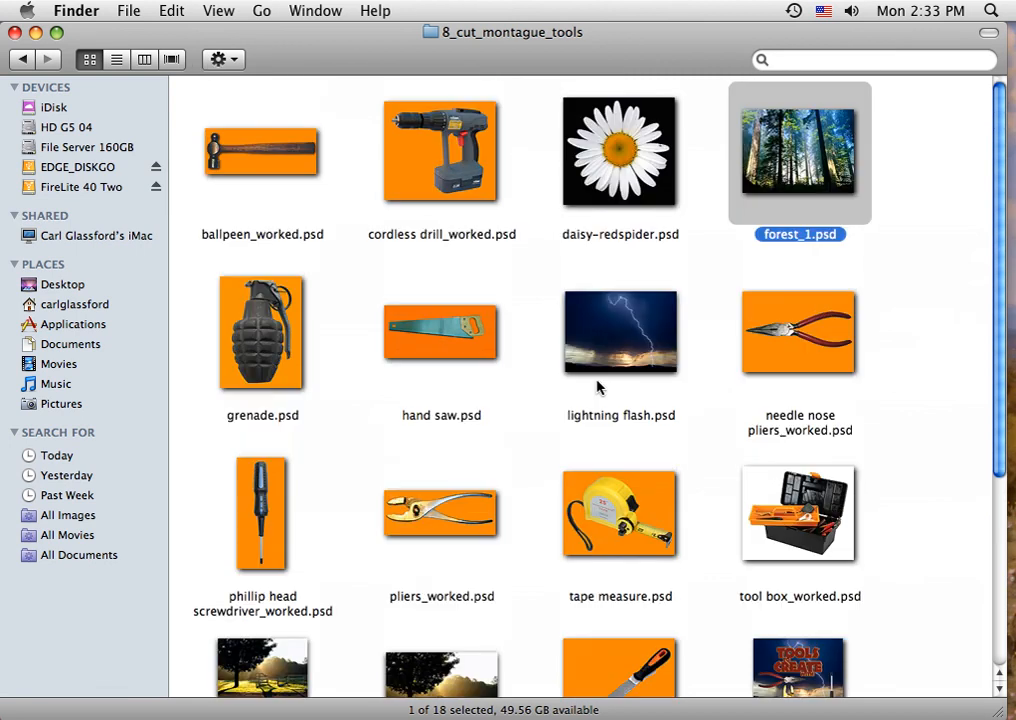
double_click(275, 165)
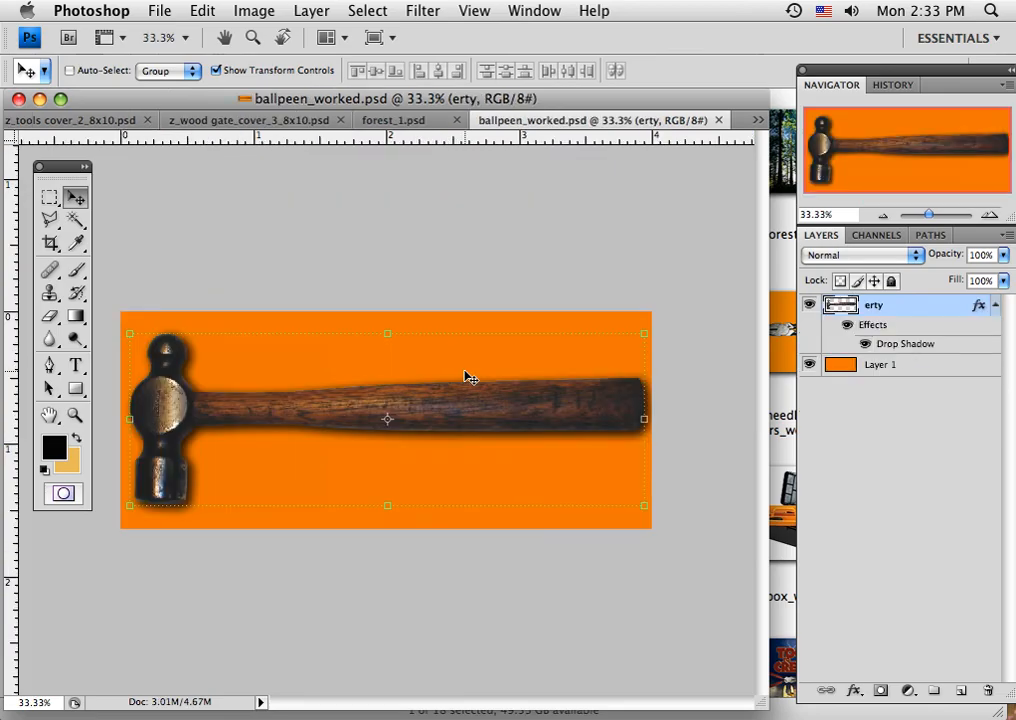
click(254, 12)
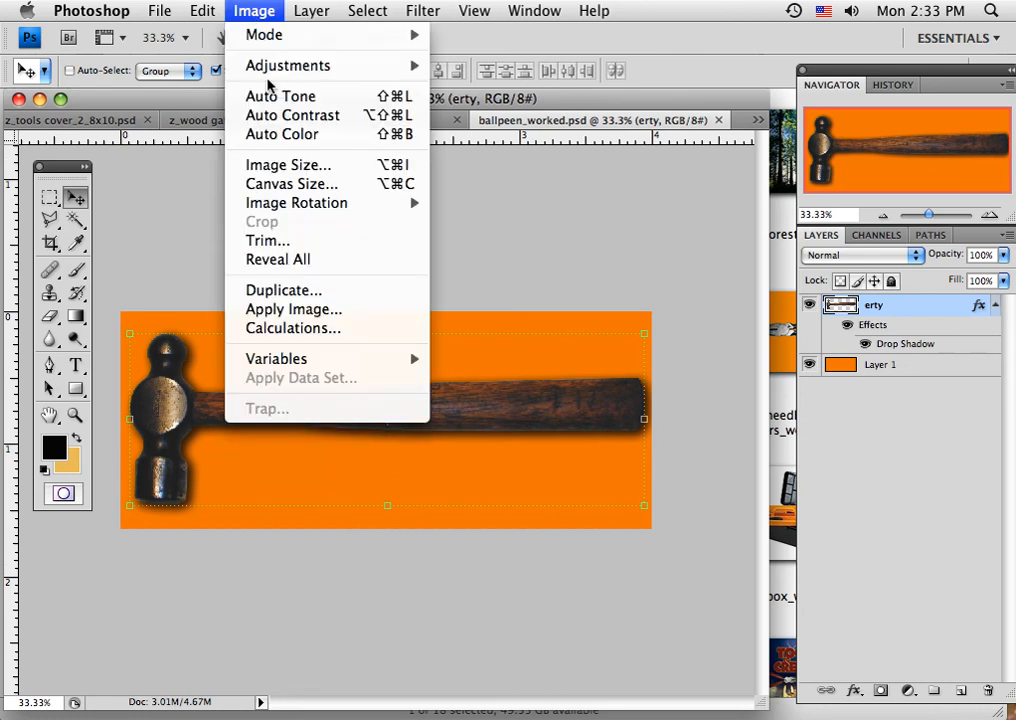
click(280, 164)
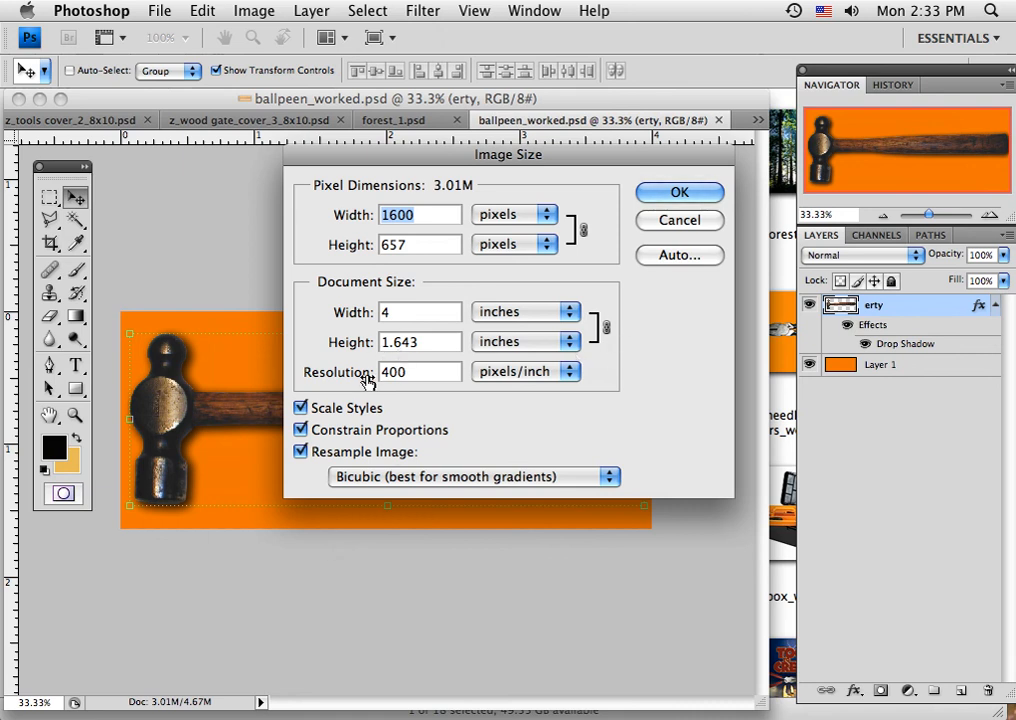
click(660, 196)
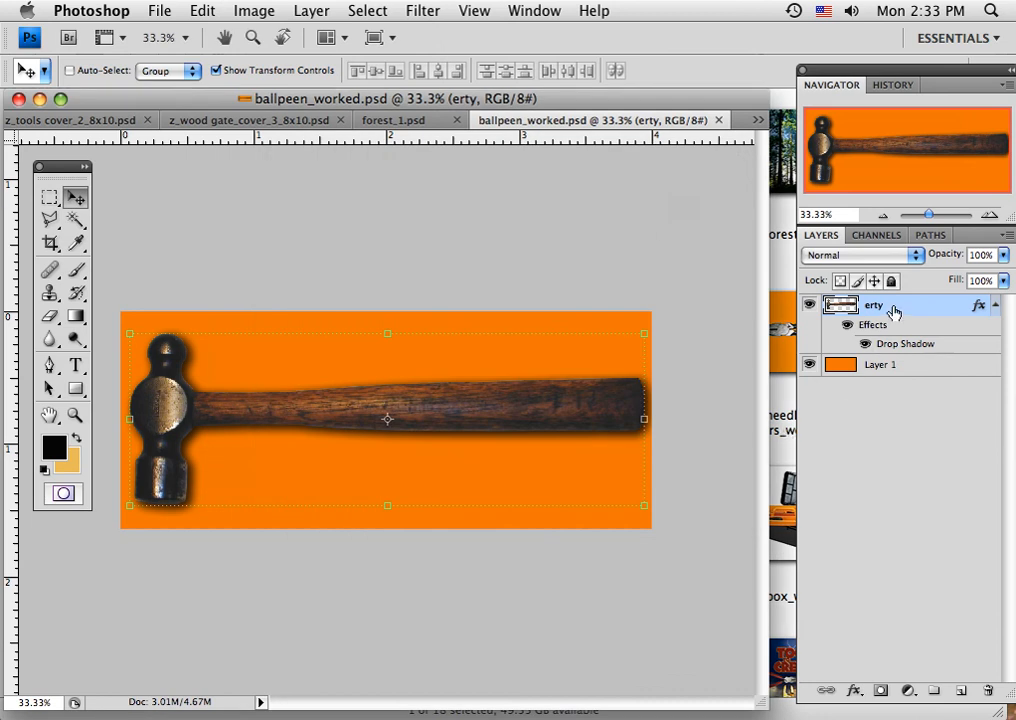
Hide the hammer's drop shadow and select the hammer by inverting a Magic Wand selection of its surroundings on the erty layer.
click(866, 345)
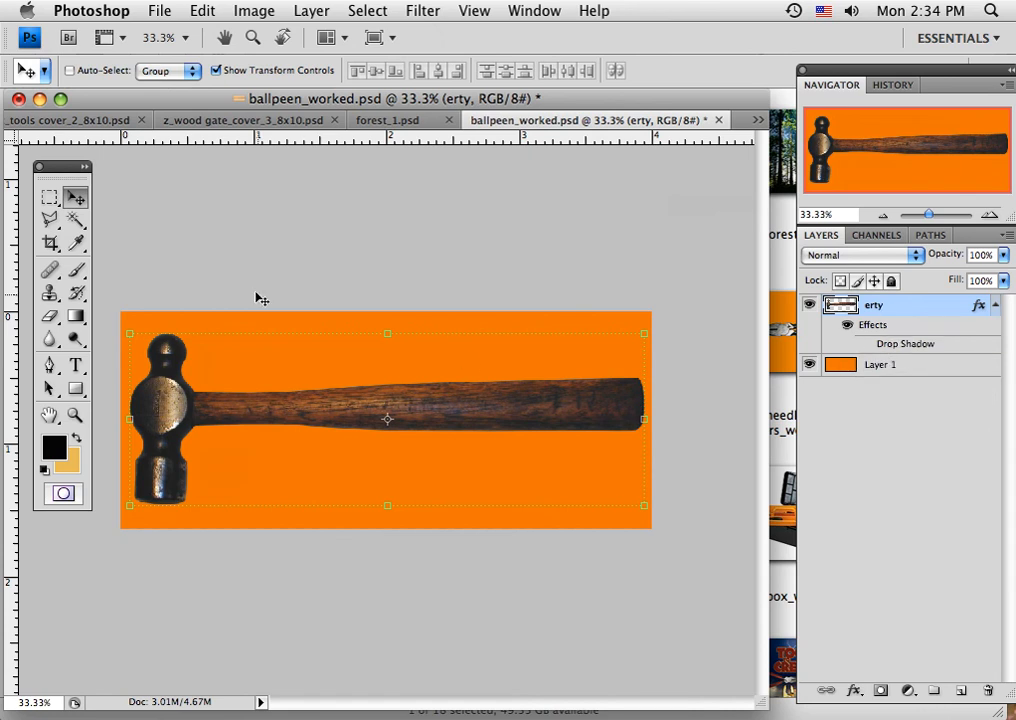
click(76, 221)
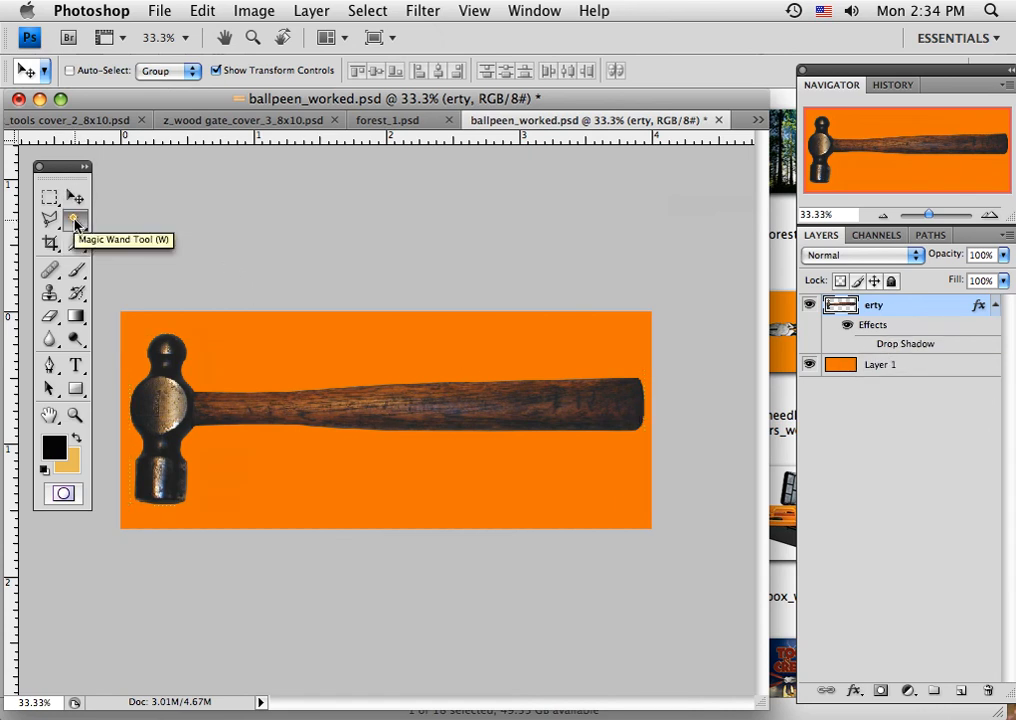
click(318, 357)
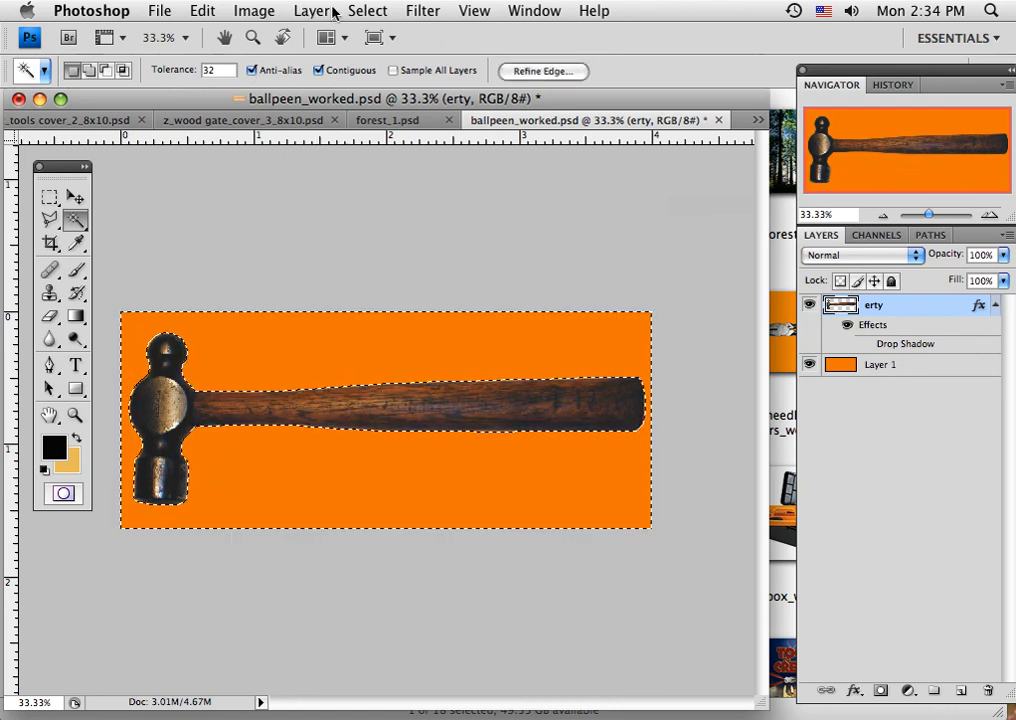
click(366, 11)
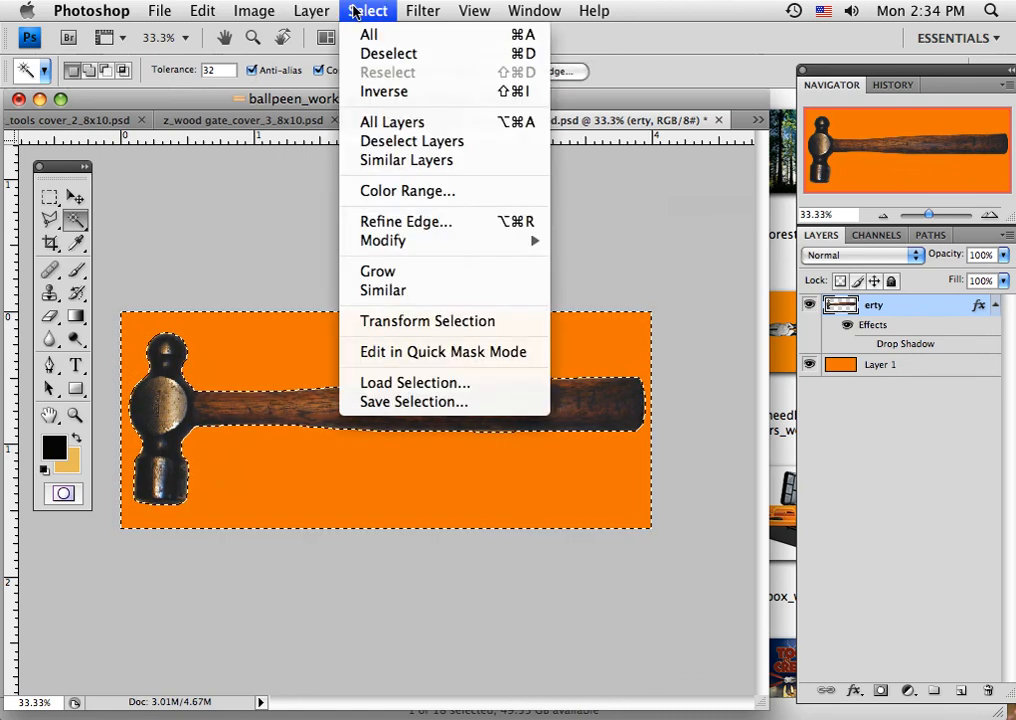
click(368, 92)
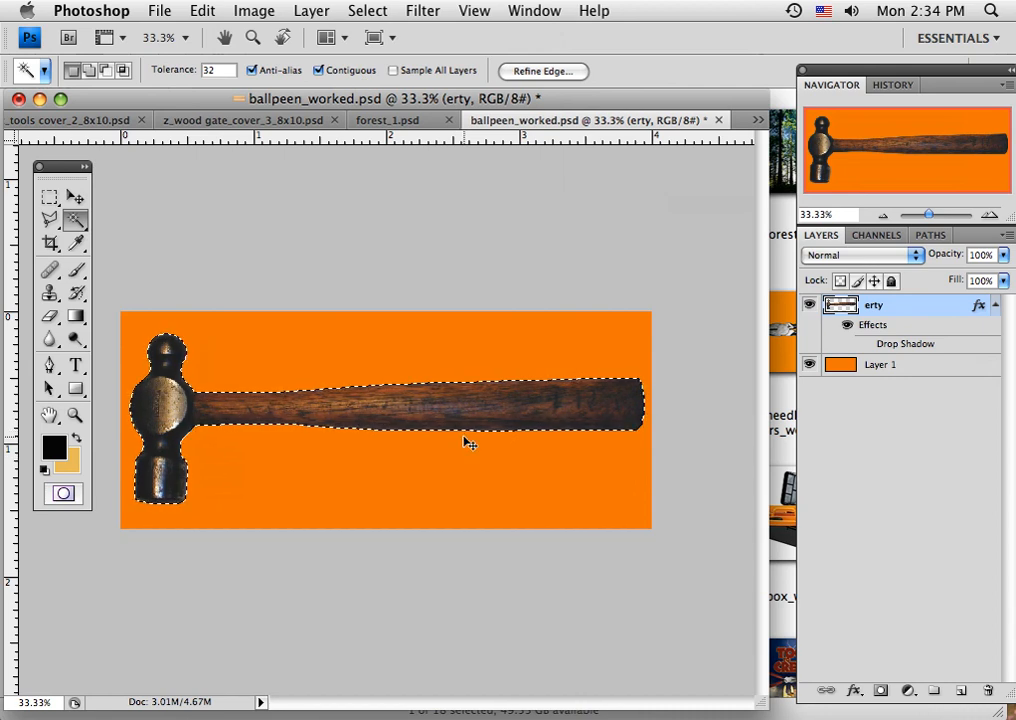
Copy the selected hammer and paste it onto Layer 1 of forest_1.psd.
key(super+c)
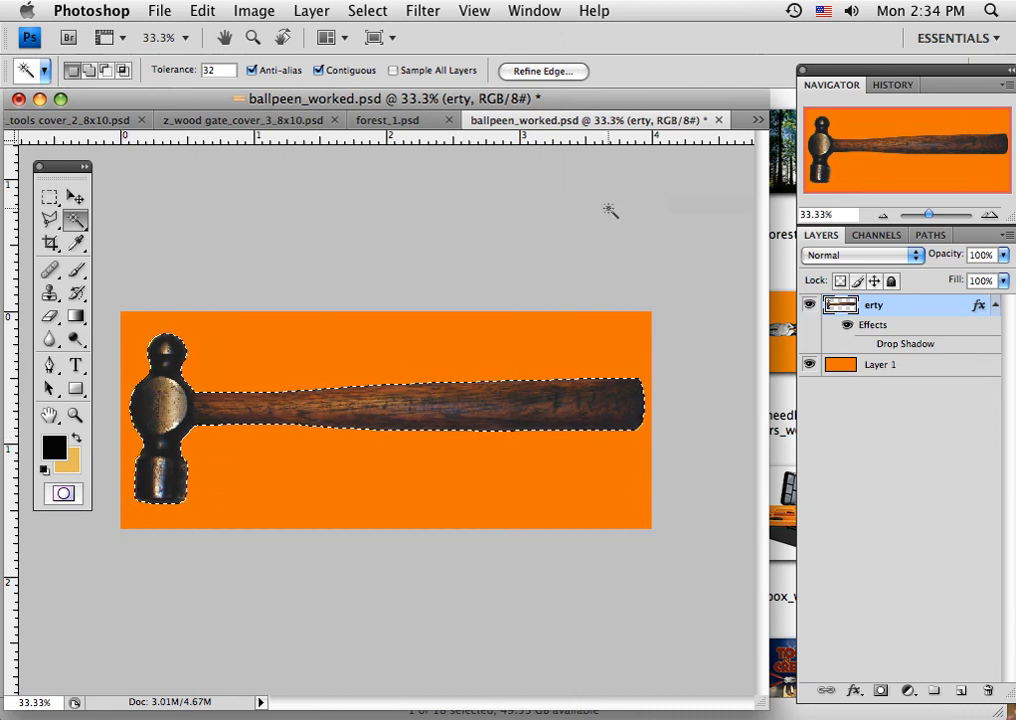
click(377, 124)
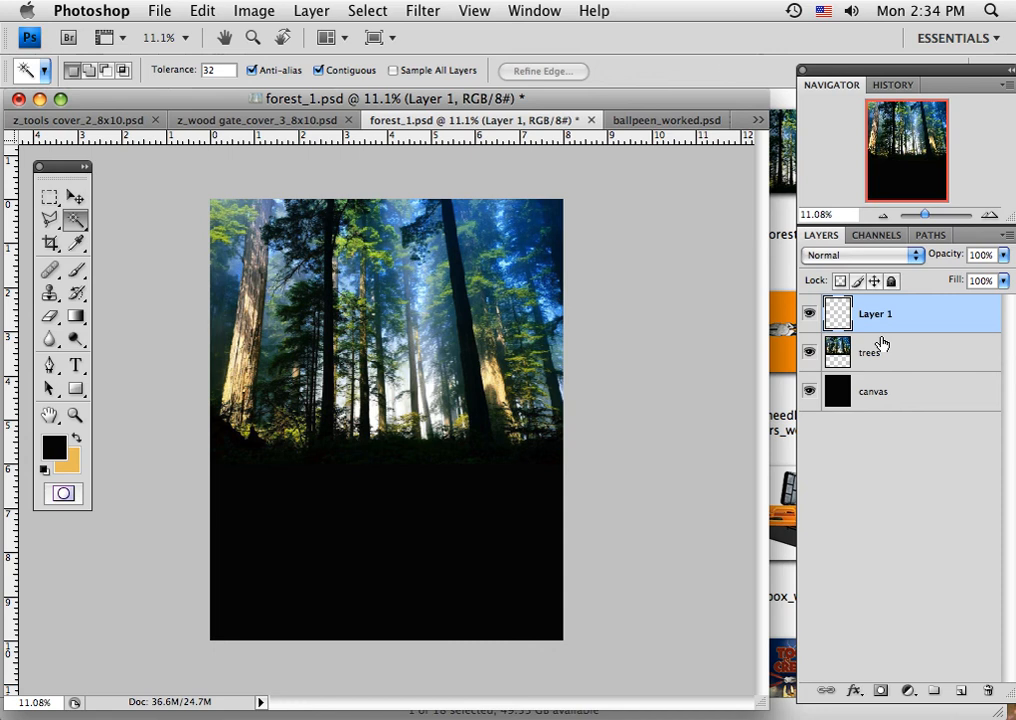
key(super+v)
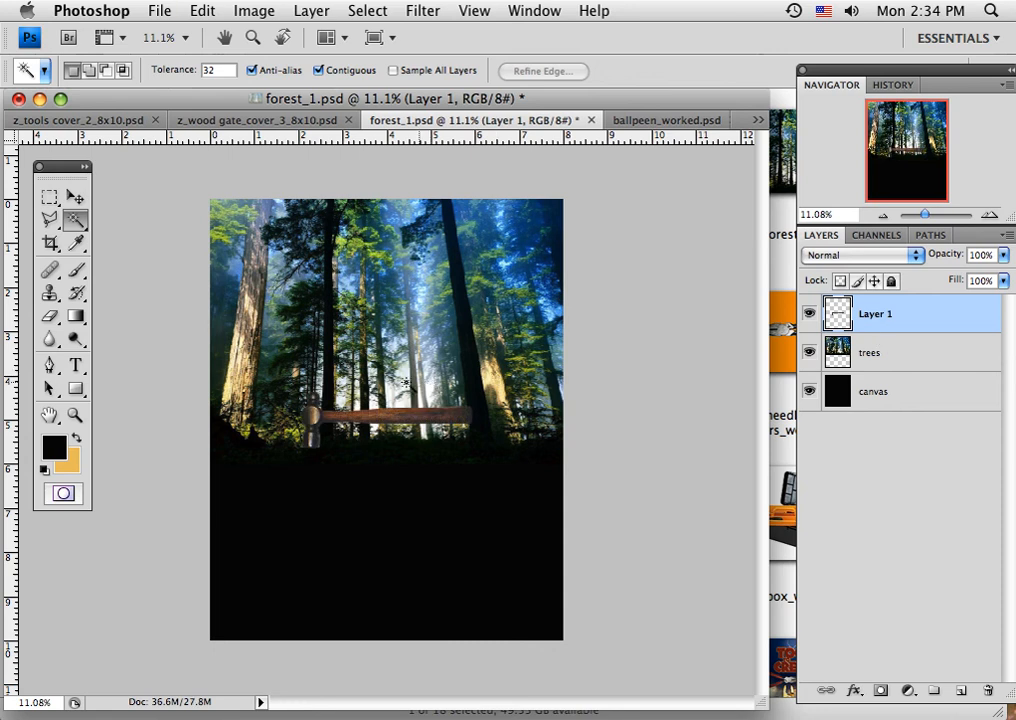
Place the hammer in the black area just below the trees, enlarging it proportionally to 171%.
click(75, 198)
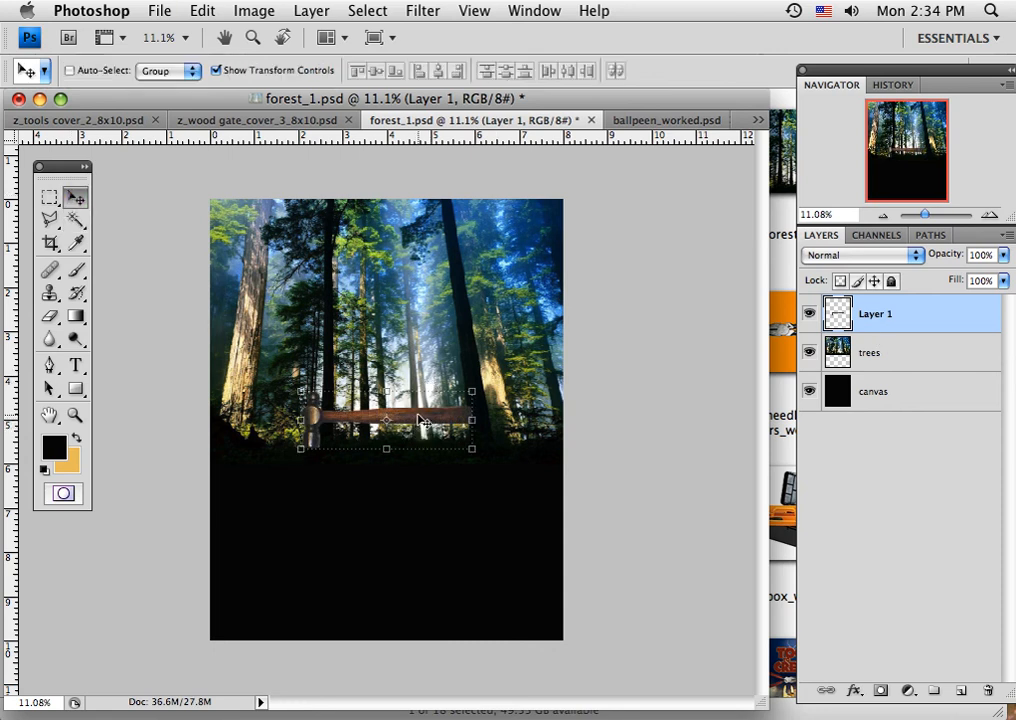
drag(414, 417, 361, 503)
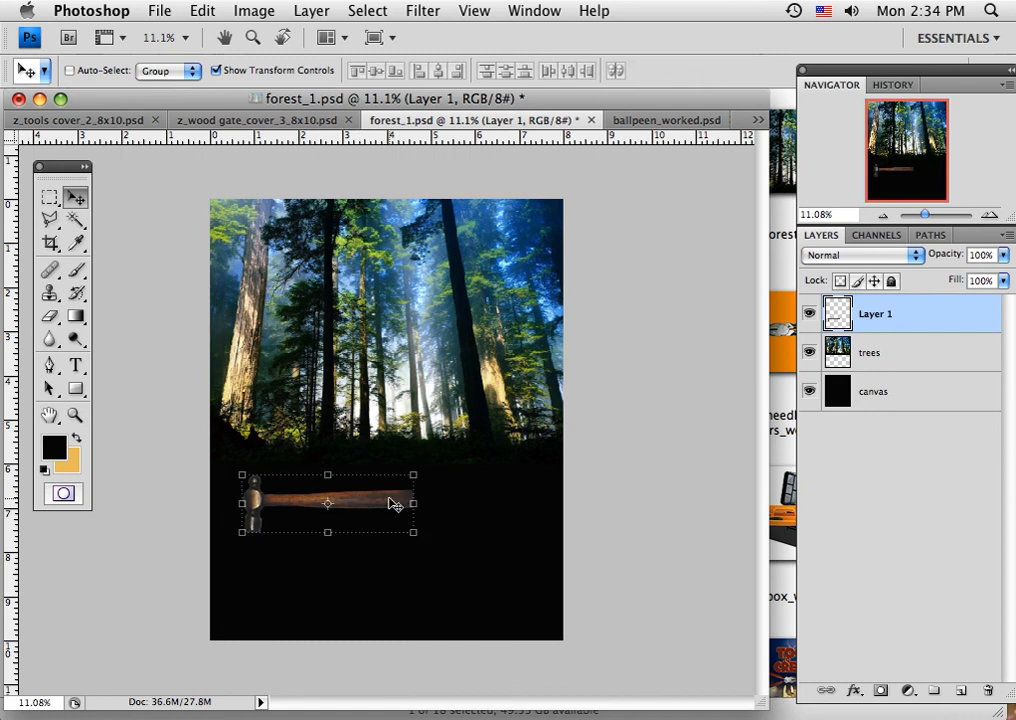
drag(413, 533, 534, 580)
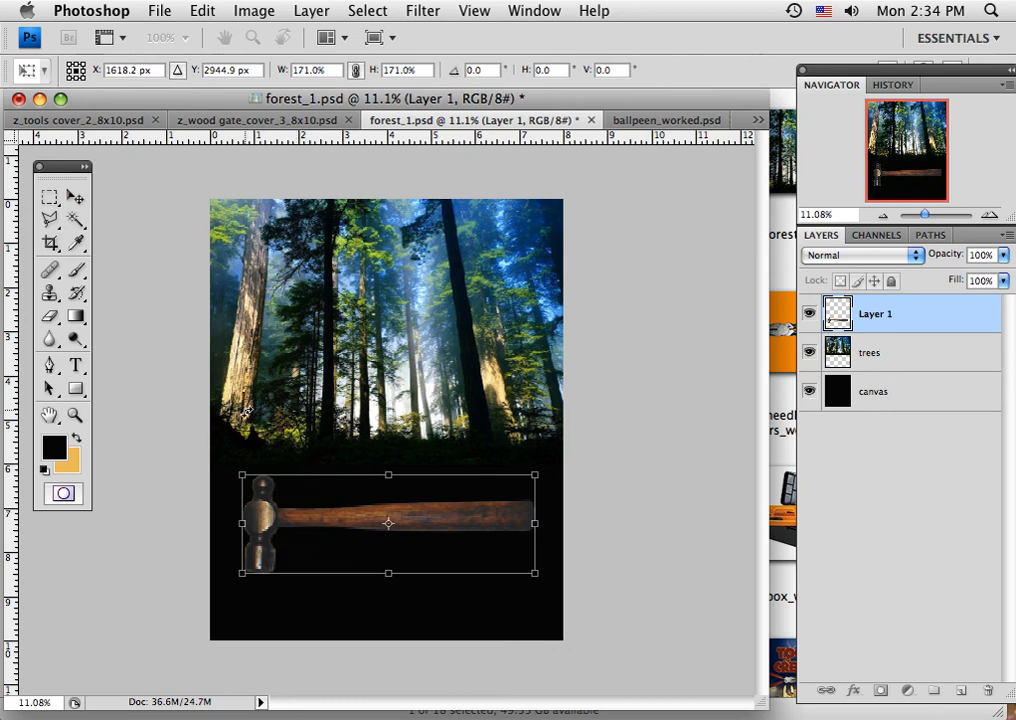
click(75, 196)
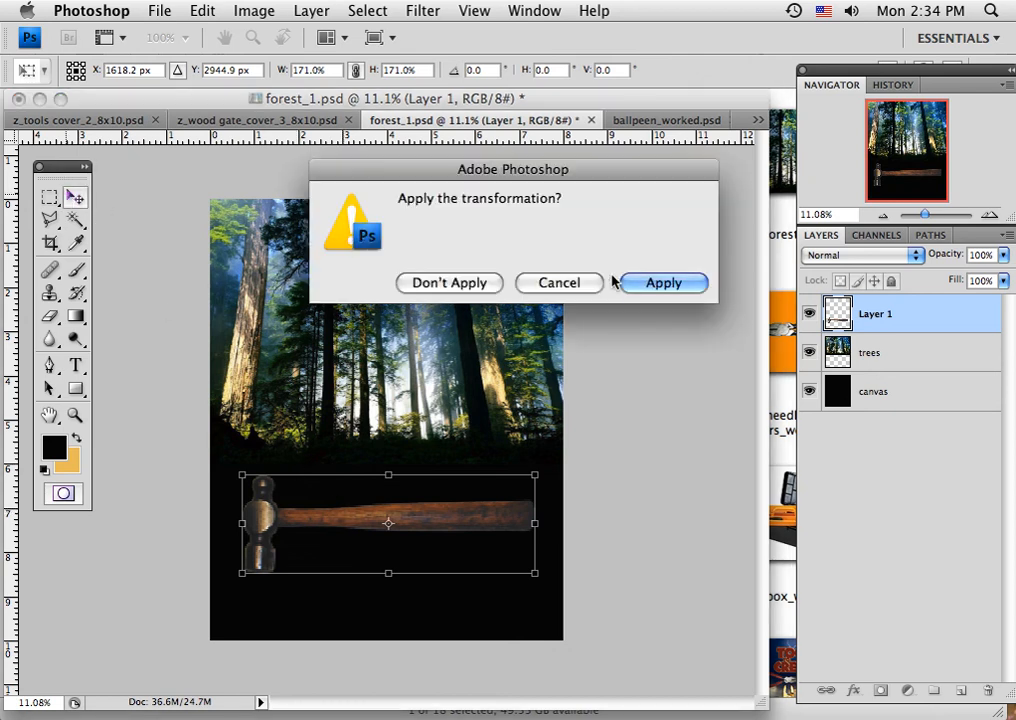
click(655, 282)
mouse_move(459, 521)
mouse_down()
mouse_move(460, 379)
mouse_move(458, 496)
mouse_up()
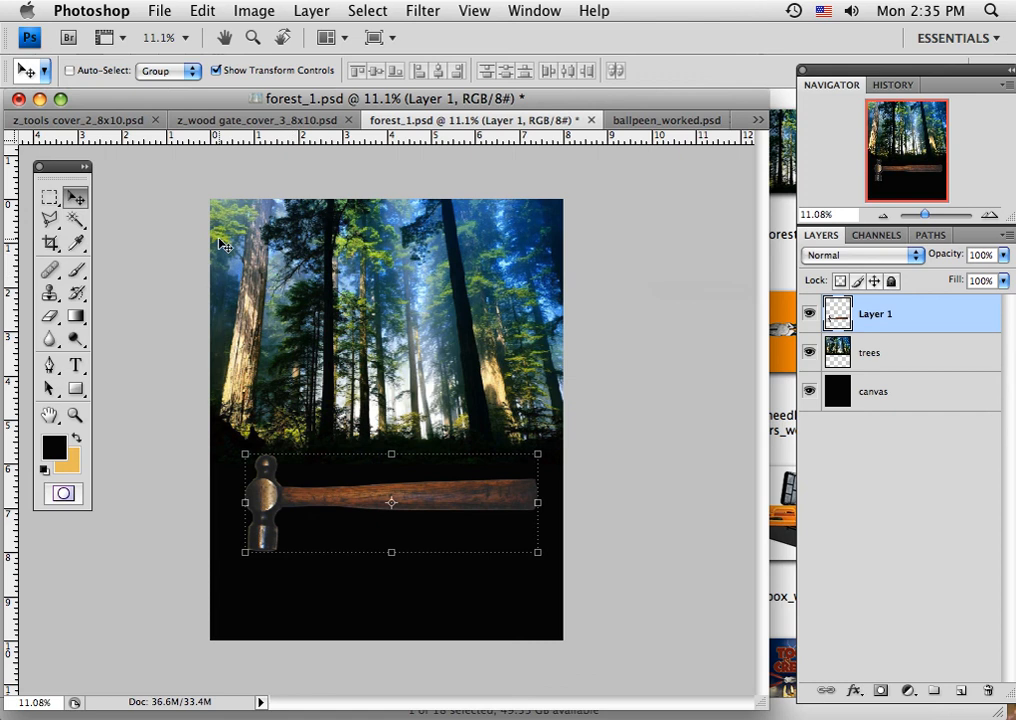
Review the z_tools cover_2_8x10.psd montage, and switch to Finder to browse the source images in the 8_cut_montague_tools folder.
click(68, 123)
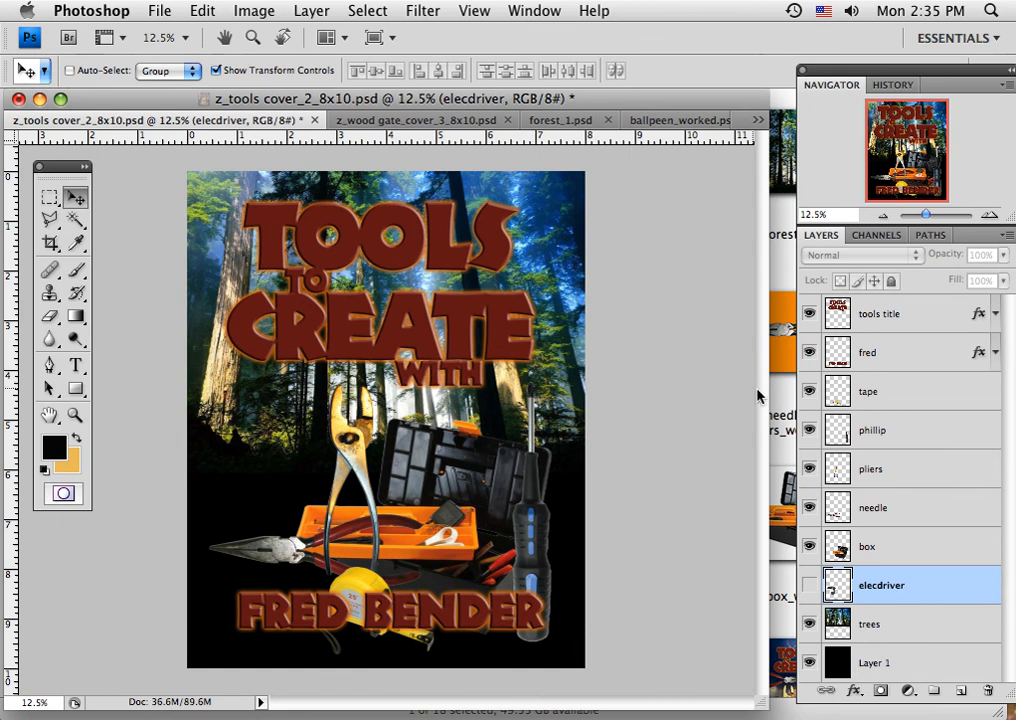
click(786, 402)
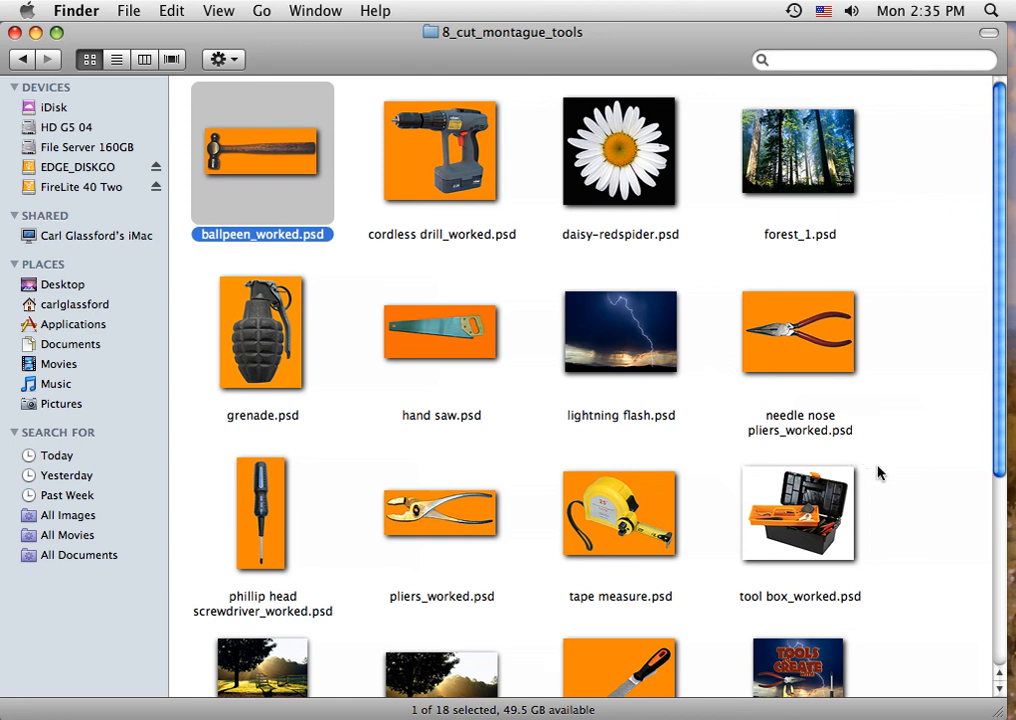
scroll(879, 472, down, 5)
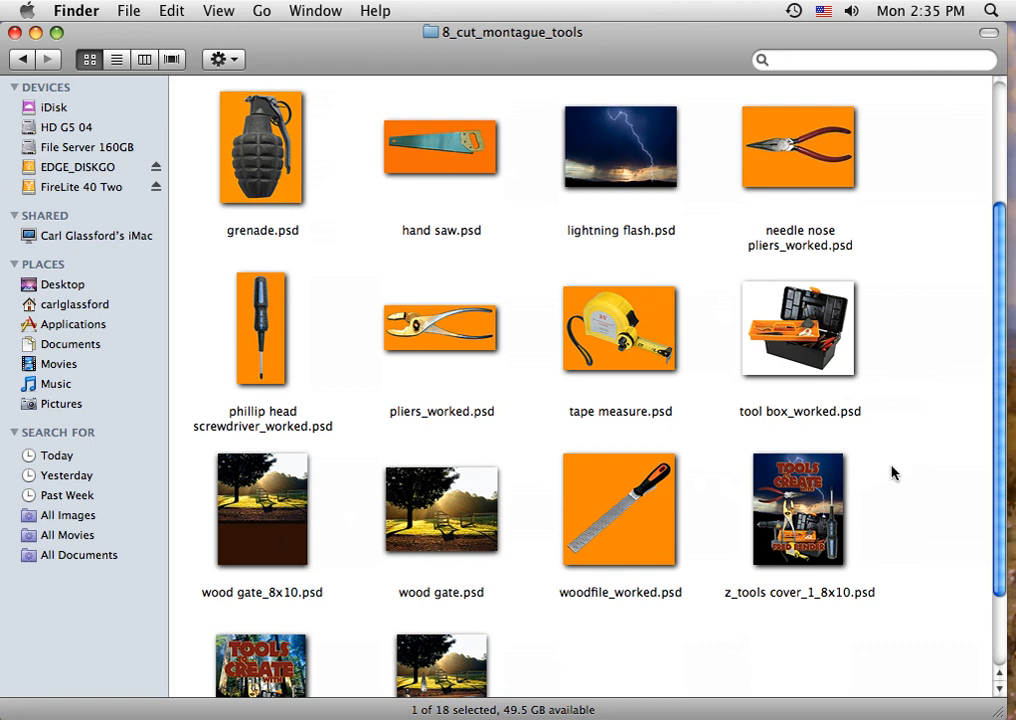
scroll(895, 463, up, 5)
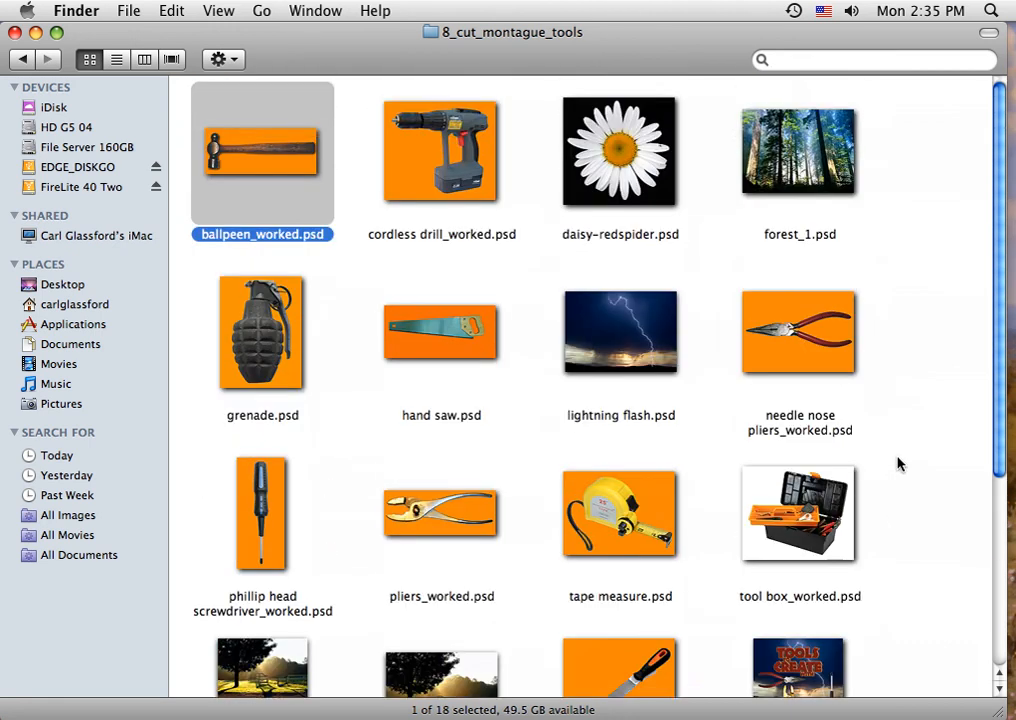
scroll(897, 463, up, 2)
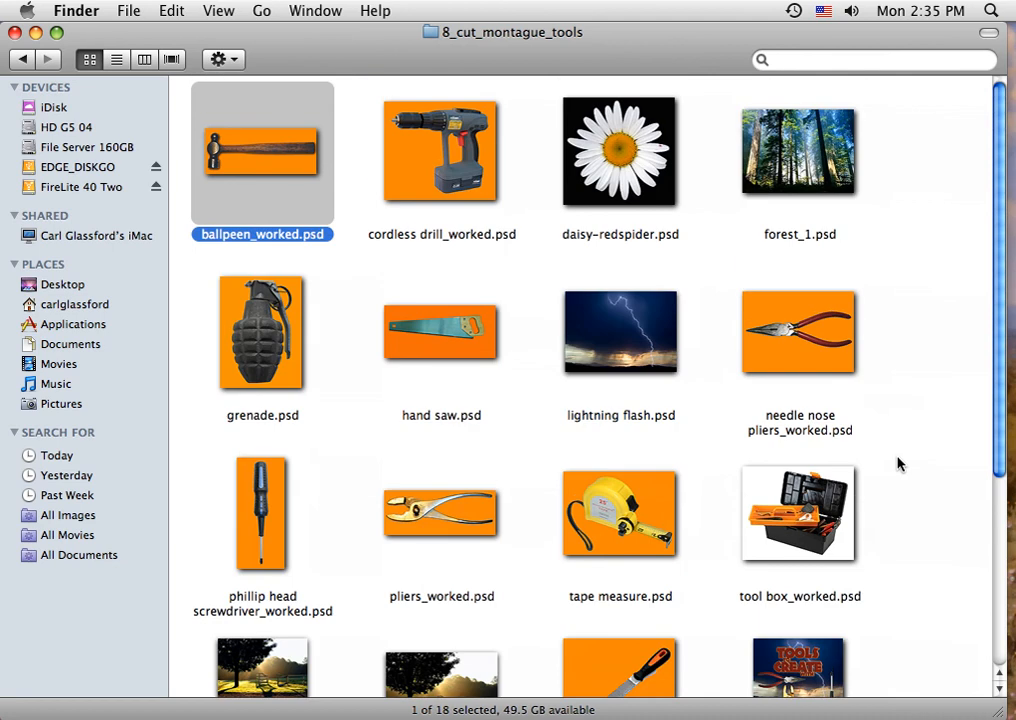